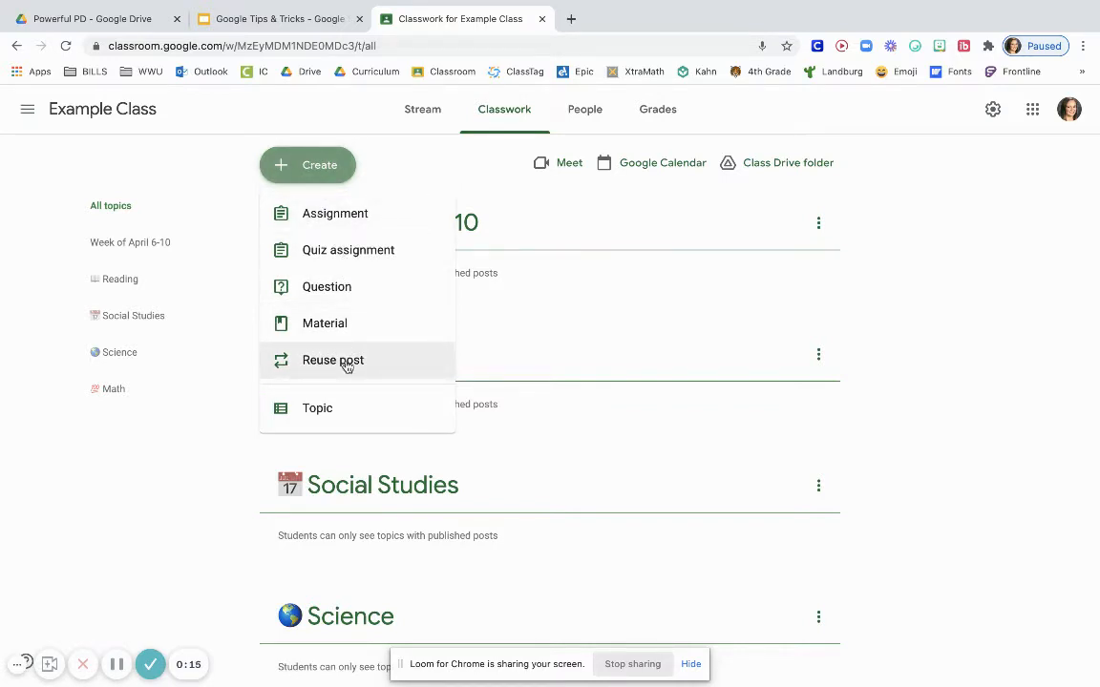
Start a question post titled "How was your weekend?" with the instructions "Follow these directions"
{"action": "left_click", "coordinate": [372, 293]}
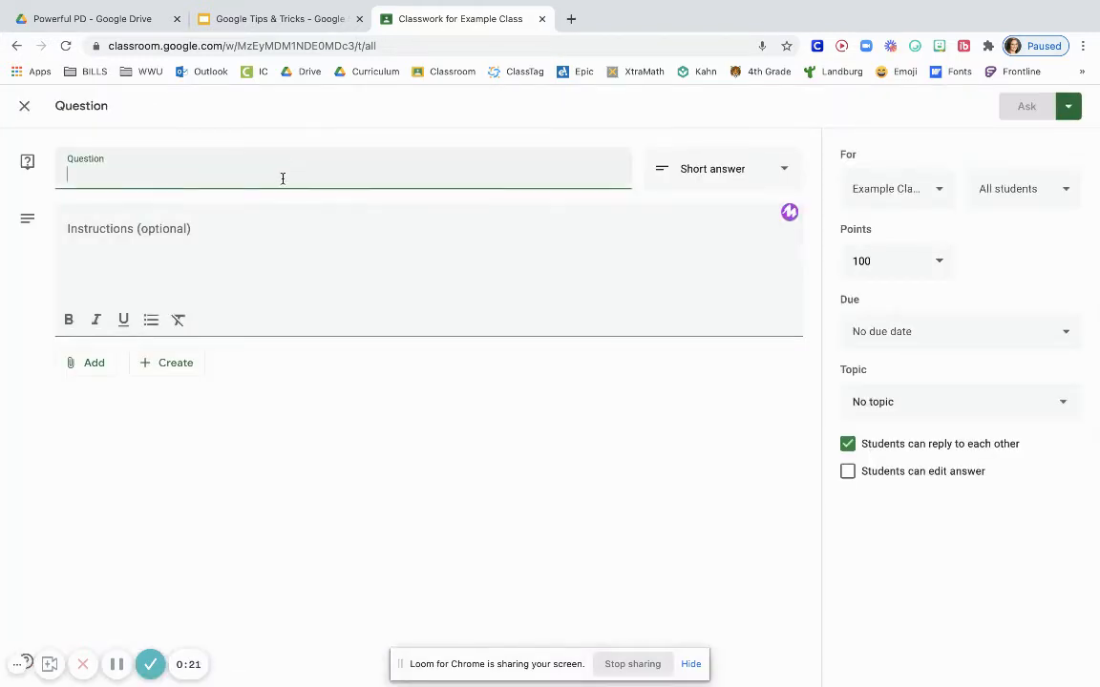
{"action": "type", "text": "How was "}
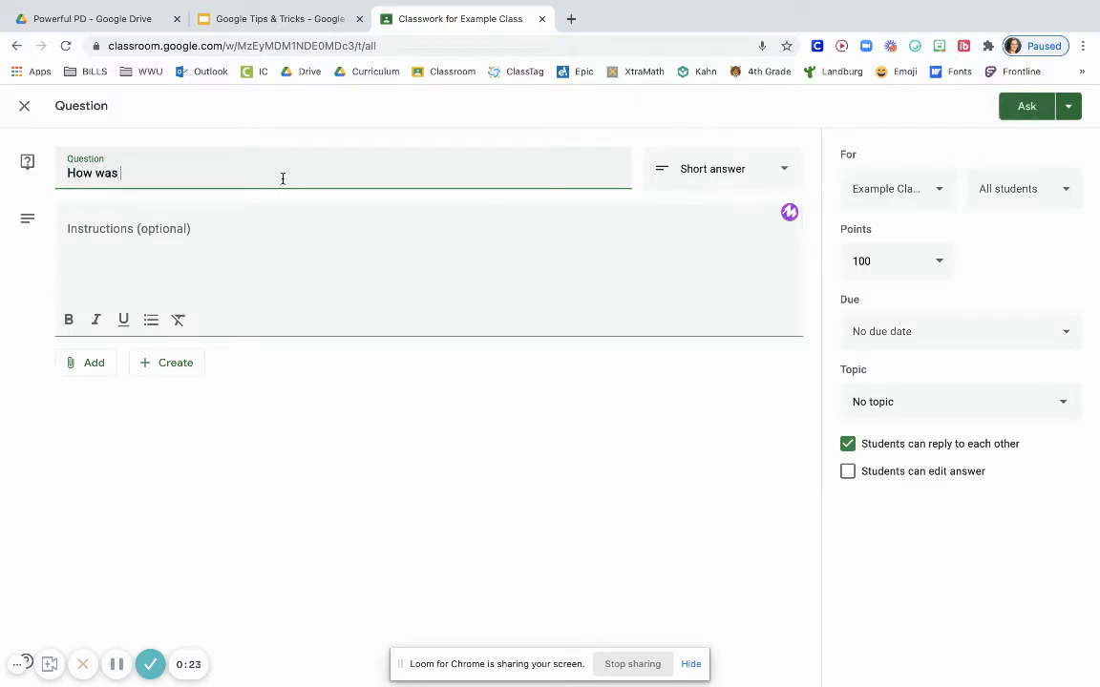
{"action": "type", "text": "your weekend?"}
{"action": "left_click", "coordinate": [175, 239]}
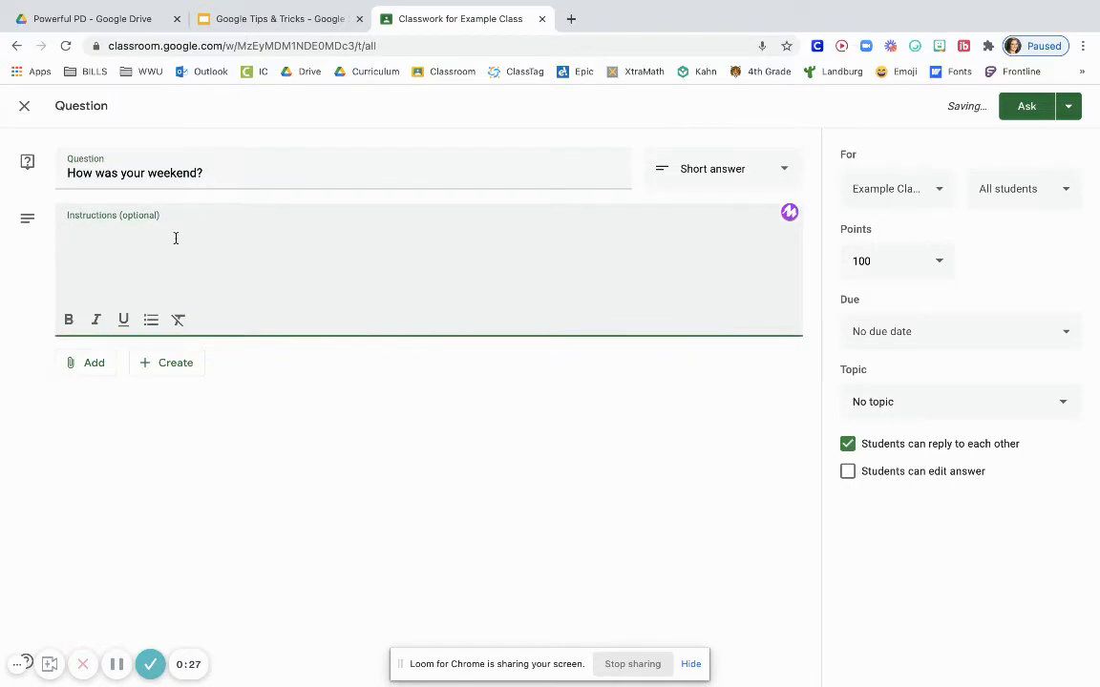
{"action": "type", "text": "Follow"}
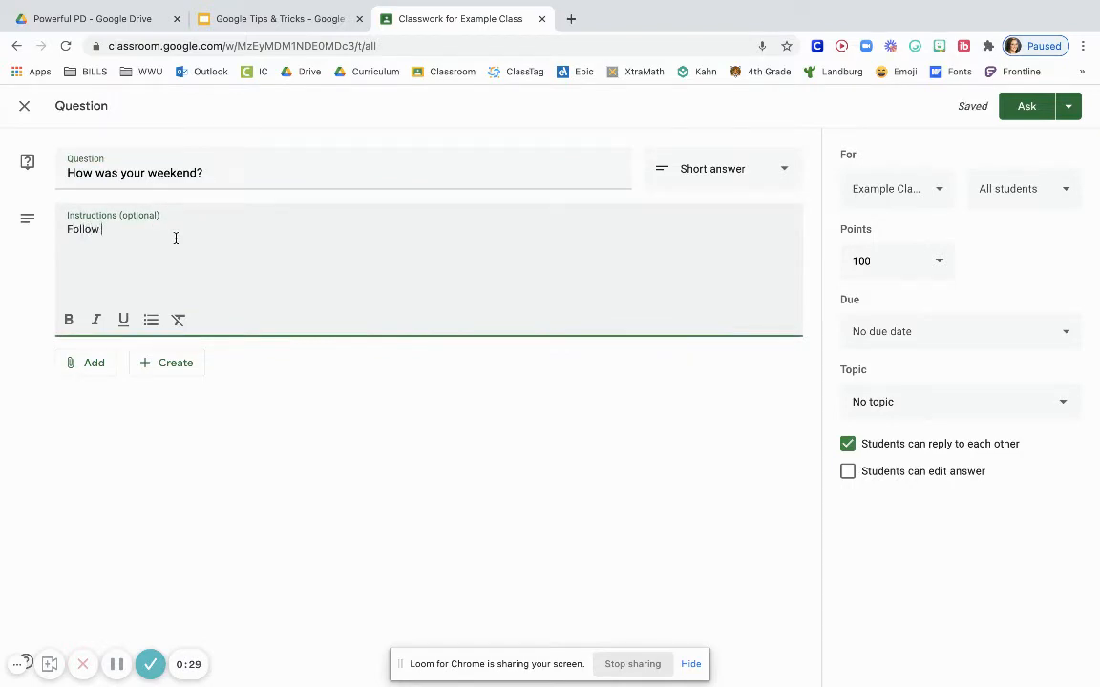
{"action": "type", "text": " these directions"}
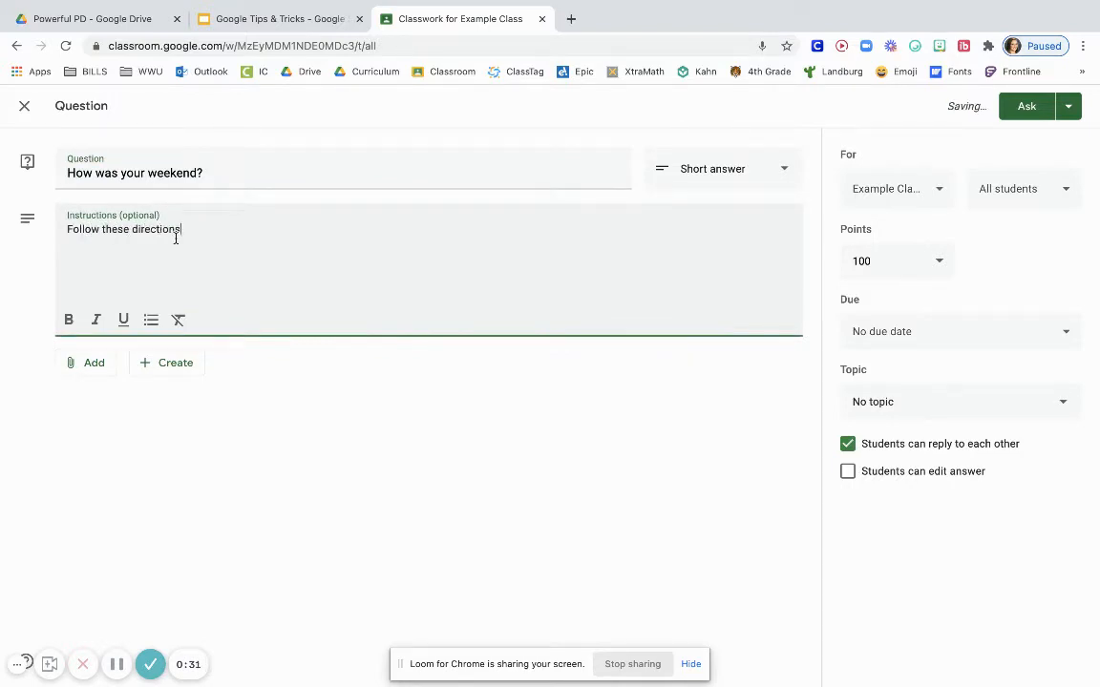
Attach DigitalEscapeRoomStormChasersEscapeWeatherBreakoutActivity.pdf from the recent Google Drive files to the question
{"action": "left_click", "coordinate": [90, 367]}
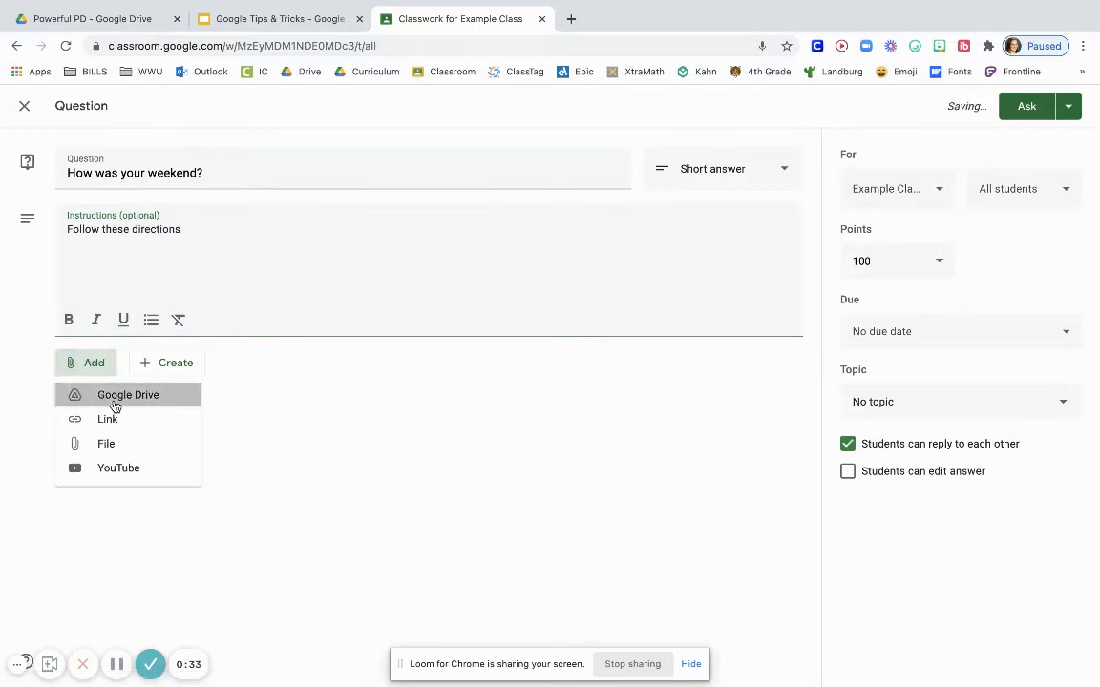
{"action": "left_click", "coordinate": [114, 401]}
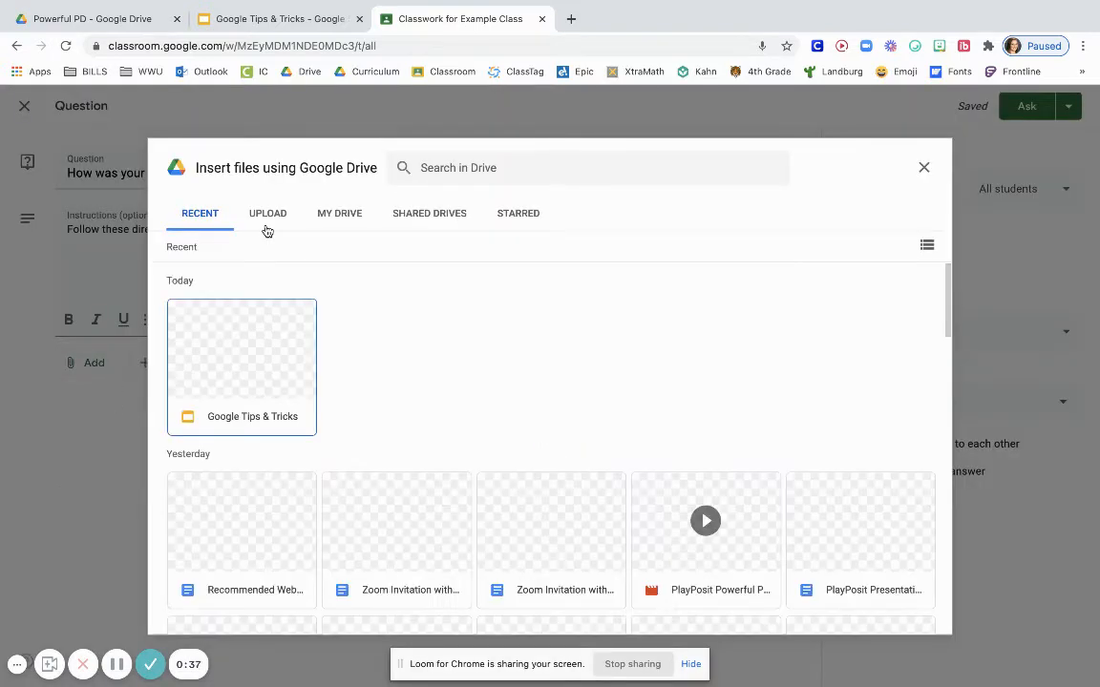
{"action": "scroll", "coordinate": [431, 351], "scroll_direction": "down", "scroll_amount": 1}
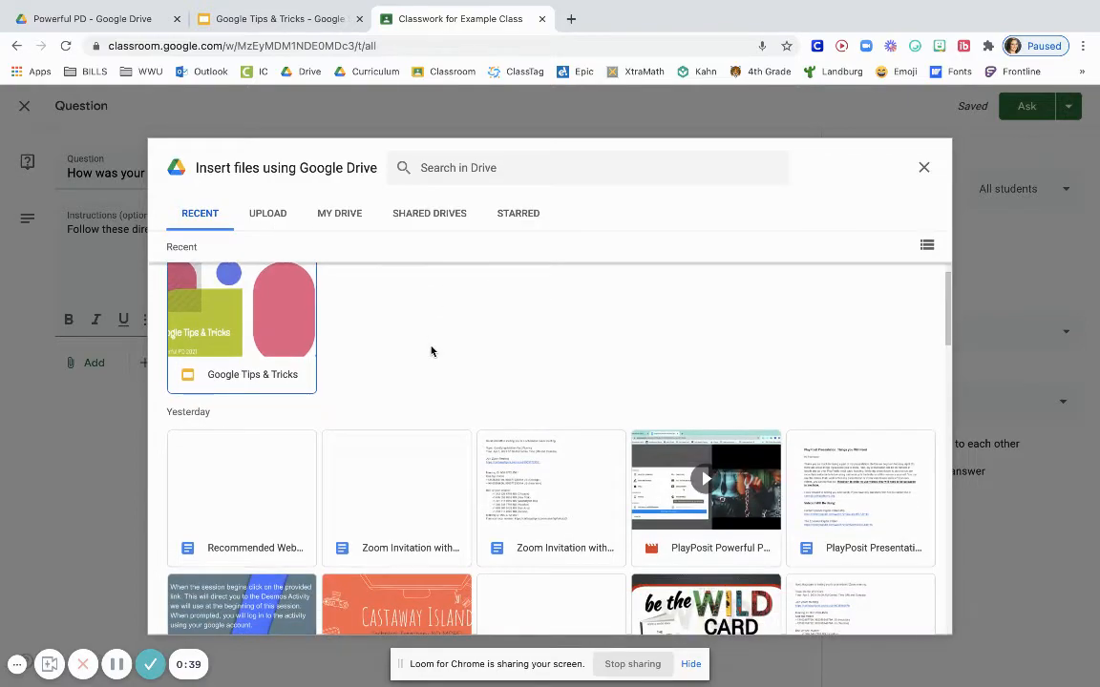
{"action": "scroll", "coordinate": [431, 352], "scroll_direction": "down", "scroll_amount": 3}
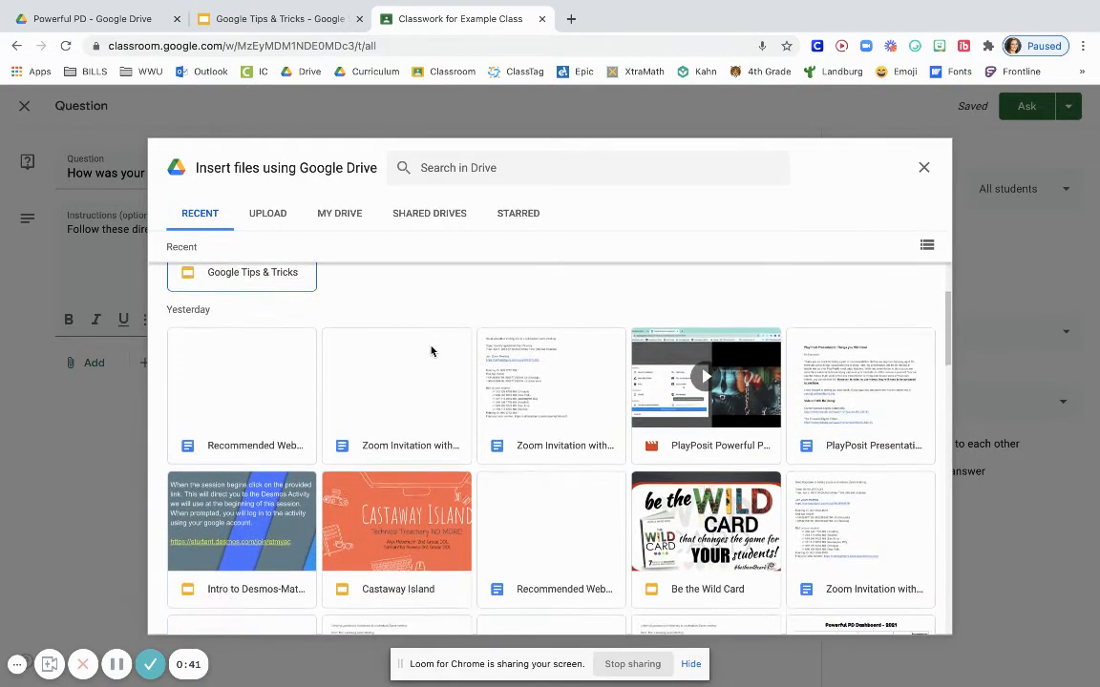
{"action": "scroll", "coordinate": [430, 351], "scroll_direction": "up", "scroll_amount": 2}
{"action": "scroll", "coordinate": [431, 351], "scroll_direction": "down", "scroll_amount": 15}
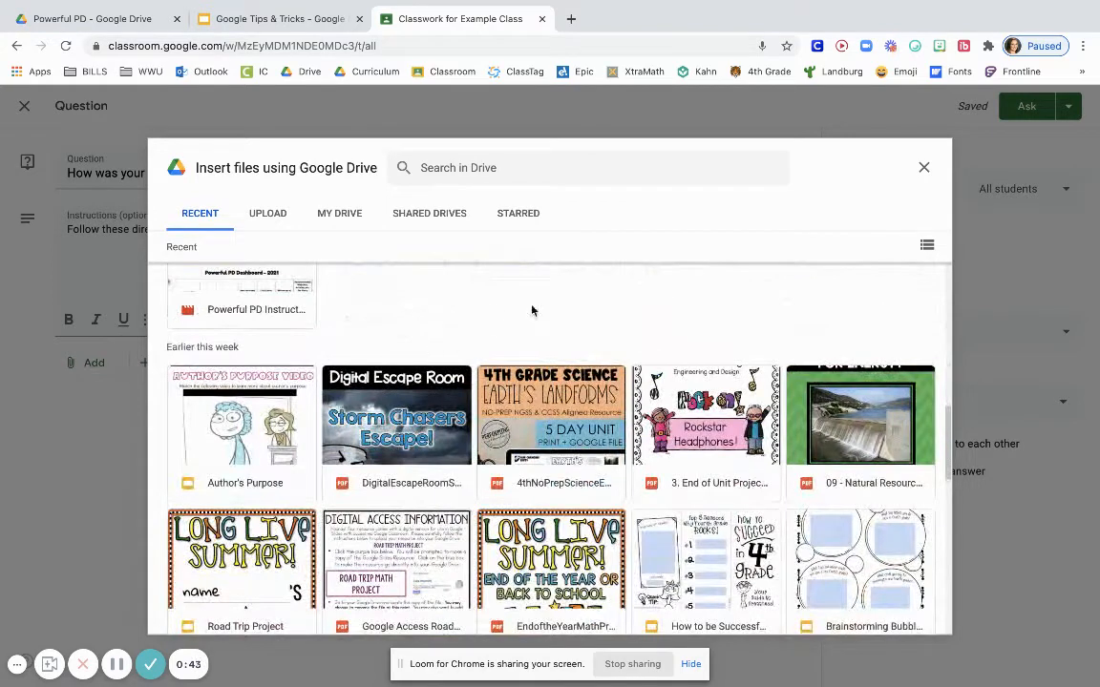
{"action": "left_click", "coordinate": [415, 420]}
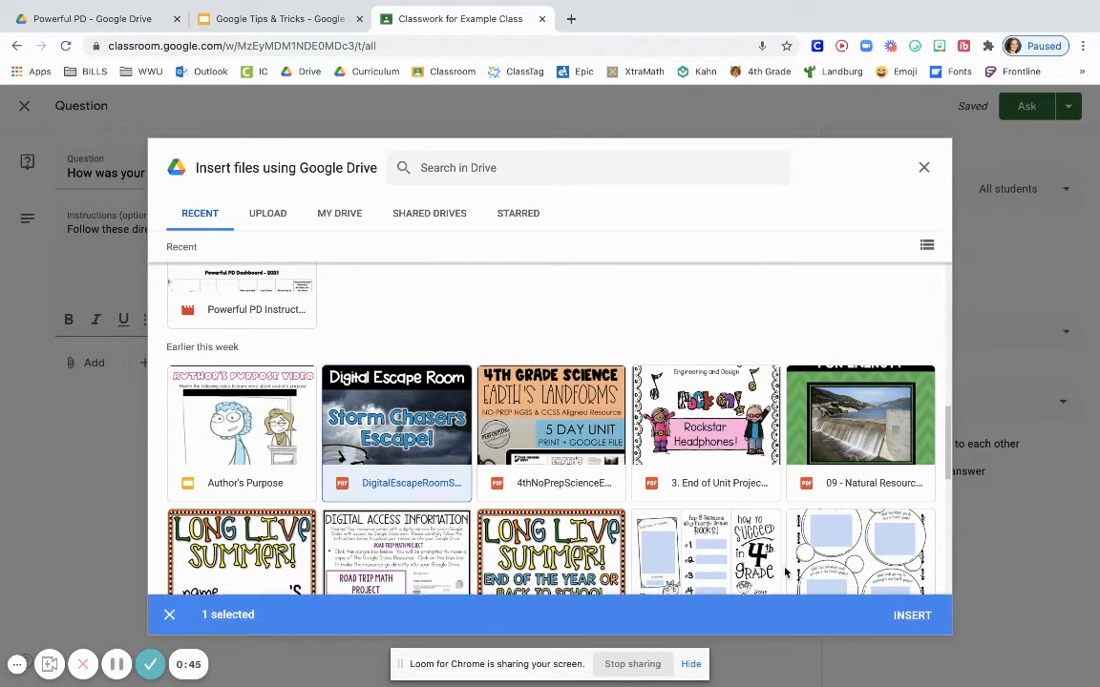
{"action": "left_click", "coordinate": [912, 616]}
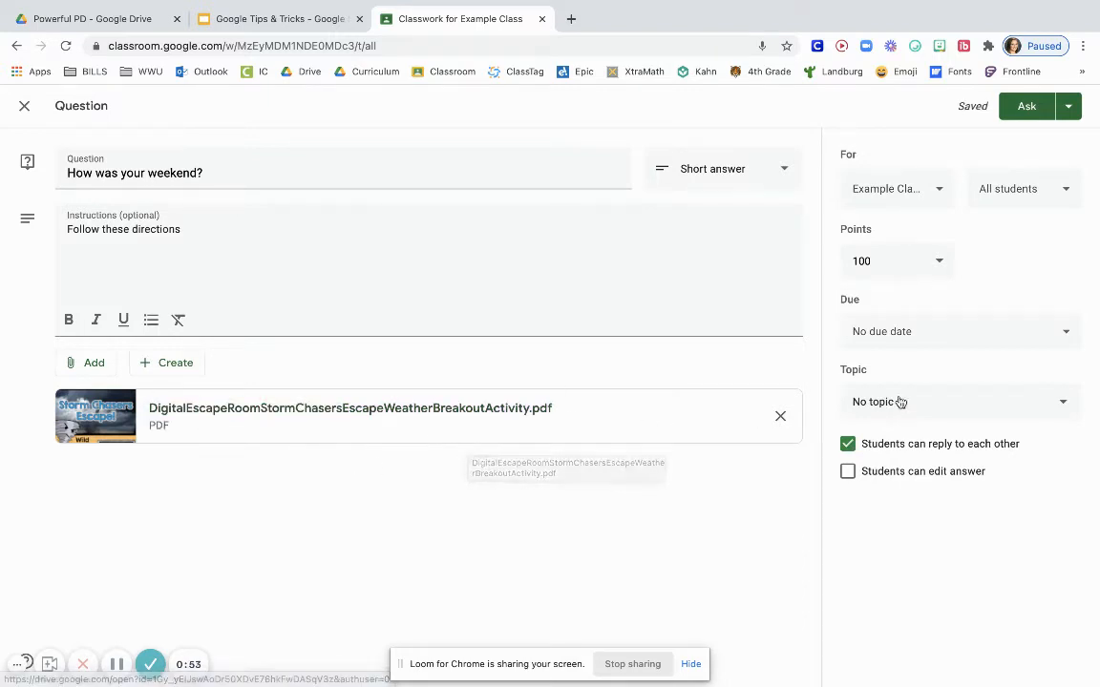
Assign the question to the Science topic and set its due date to Apr 9, 2021 at 12:00 PM
{"action": "left_click", "coordinate": [962, 402]}
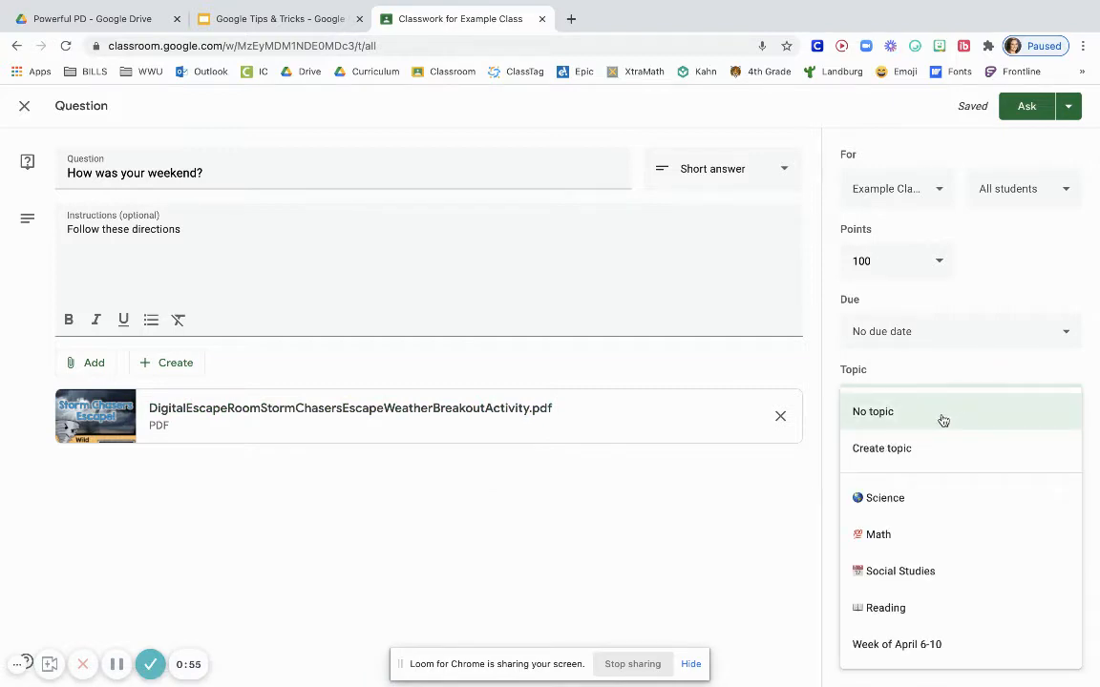
{"action": "left_click", "coordinate": [898, 505]}
{"action": "left_click", "coordinate": [920, 331]}
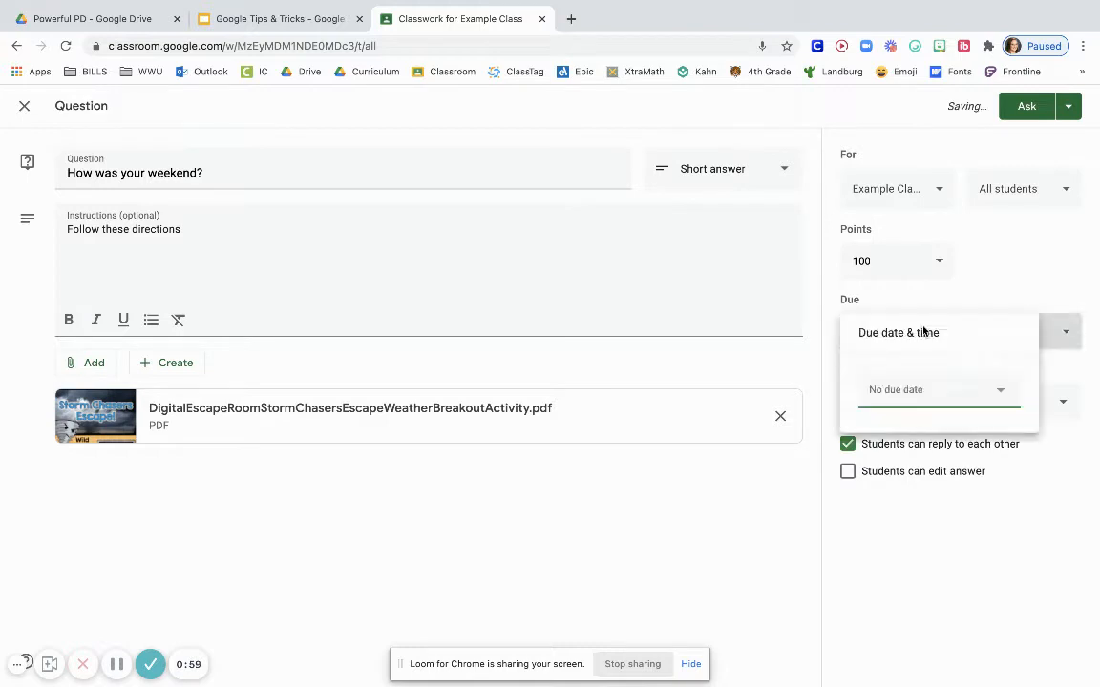
{"action": "left_click", "coordinate": [916, 388]}
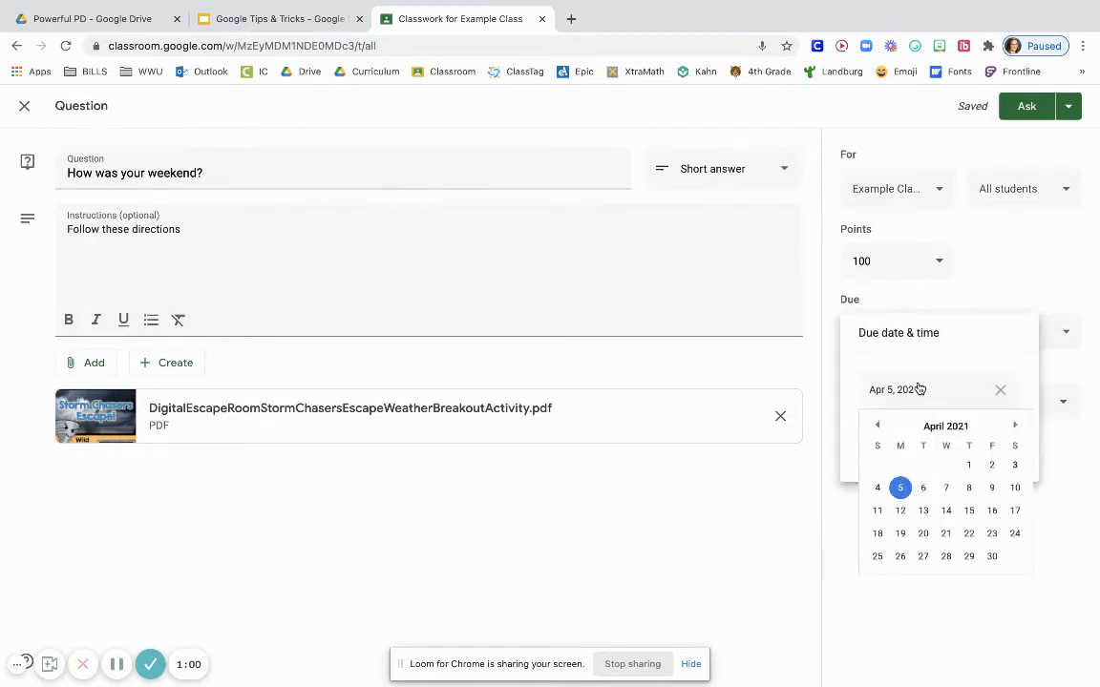
{"action": "left_click", "coordinate": [991, 487]}
{"action": "left_click", "coordinate": [941, 439]}
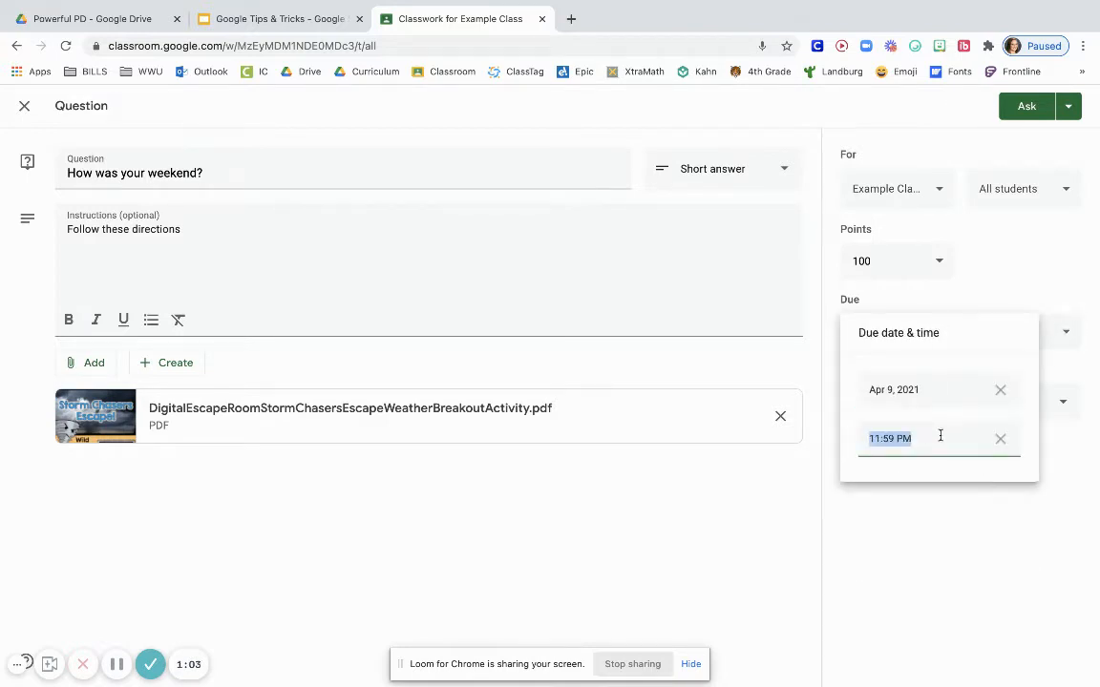
{"action": "type", "text": "12:00"}
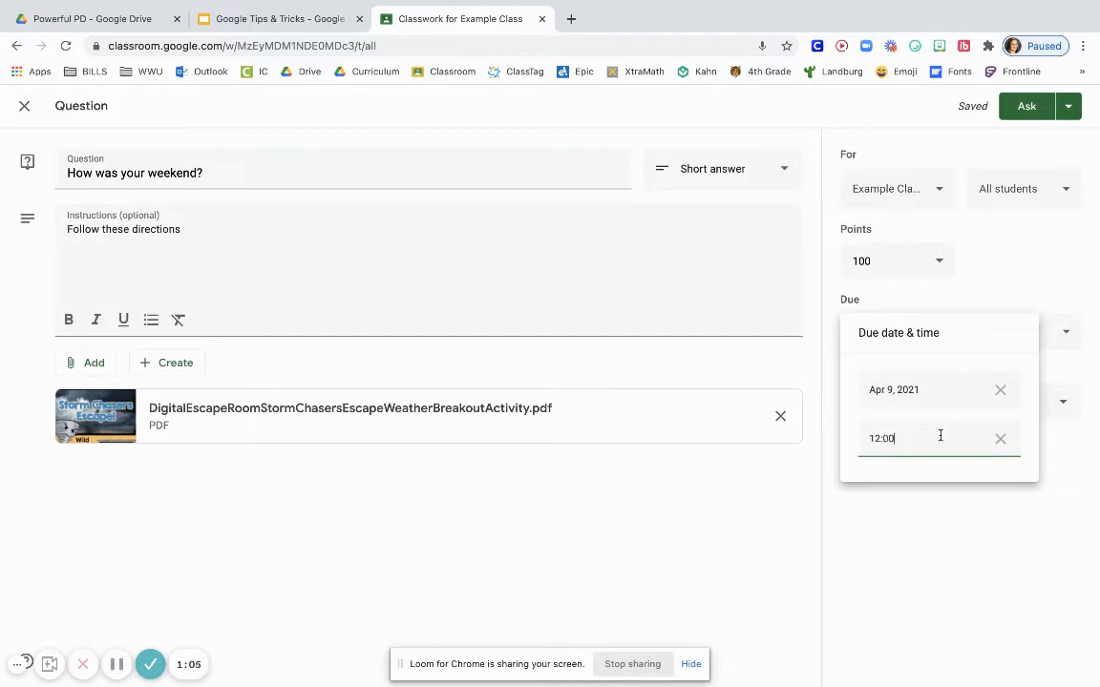
{"action": "type", "text": " pm"}
{"action": "left_click", "coordinate": [999, 276]}
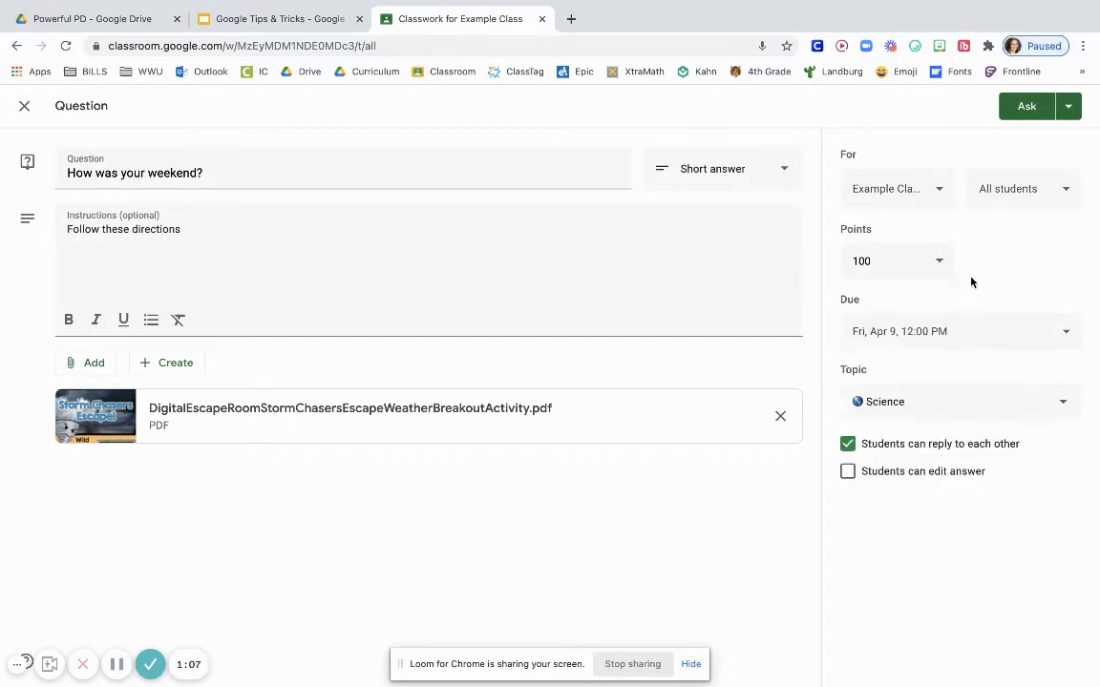
Set the question's point value to 5
{"action": "left_click", "coordinate": [869, 260]}
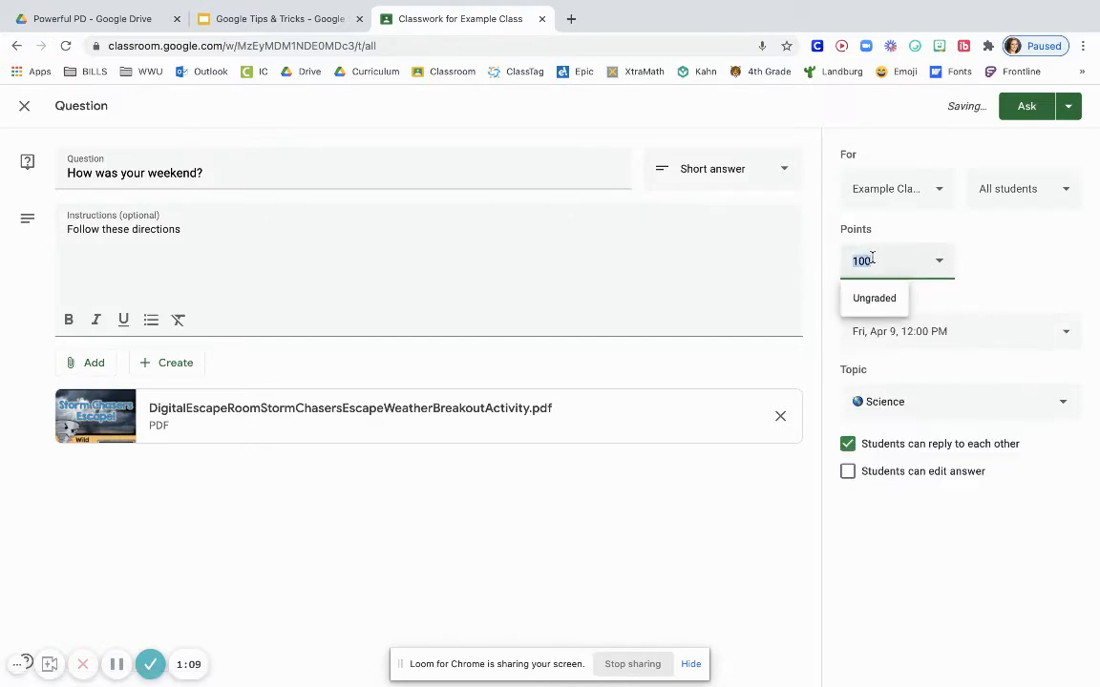
{"action": "left_click", "coordinate": [872, 259]}
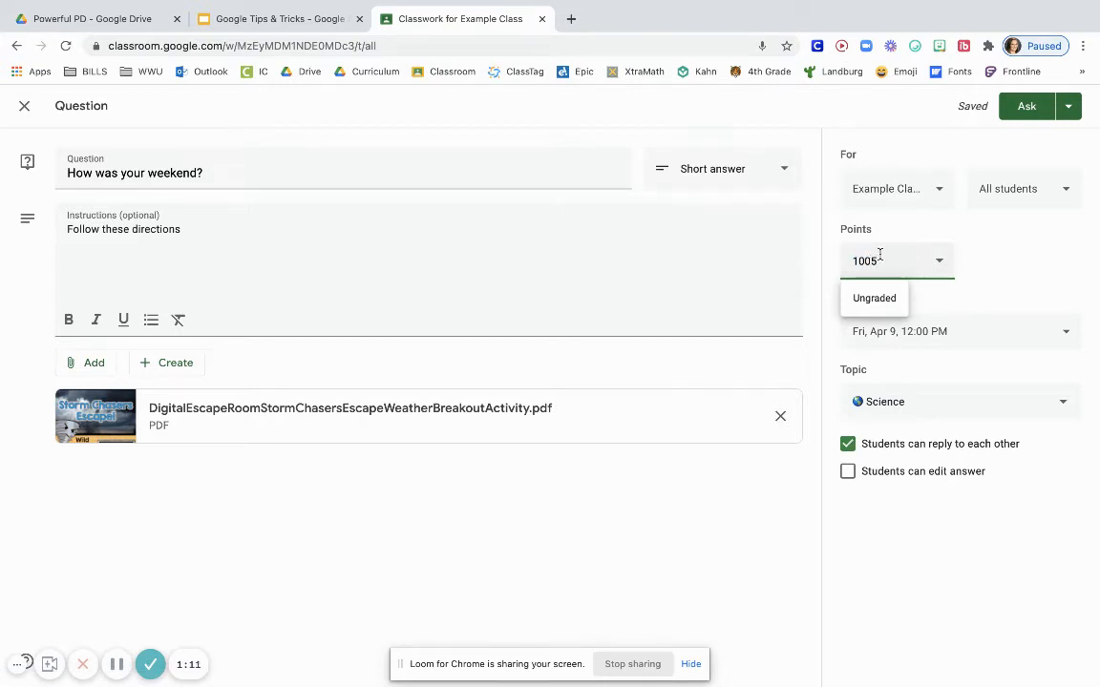
{"action": "double_click", "coordinate": [875, 255]}
{"action": "type", "text": "5"}
{"action": "left_click", "coordinate": [943, 266]}
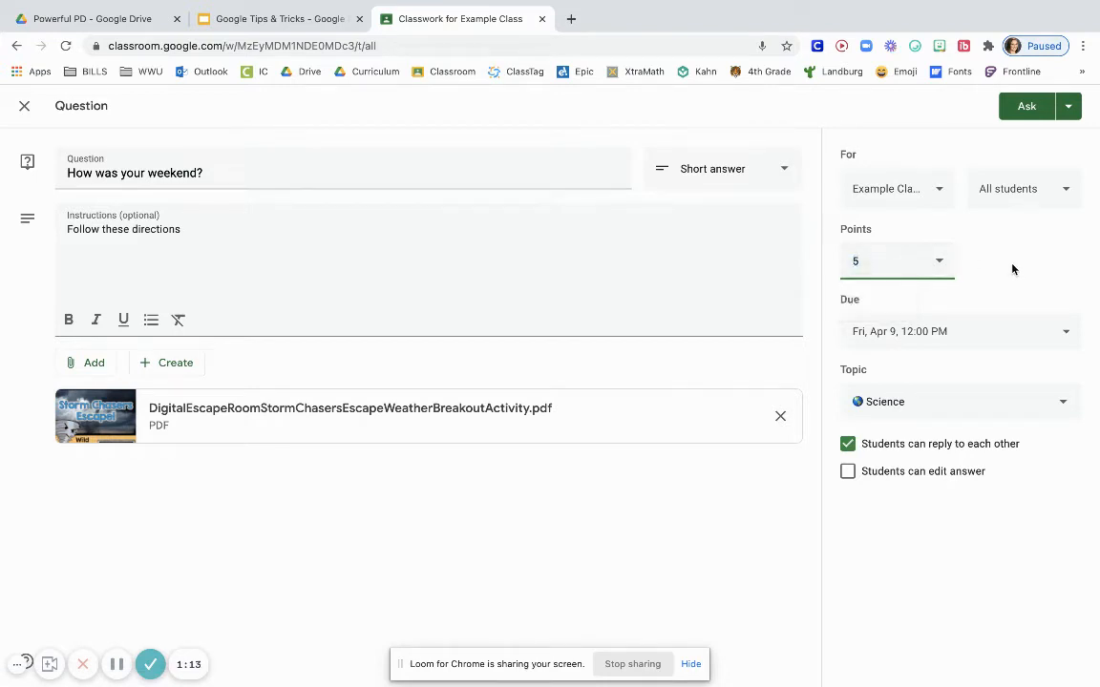
Exclude the last listed student from the question's recipients, keeping the other three assigned
{"action": "left_click", "coordinate": [1015, 195]}
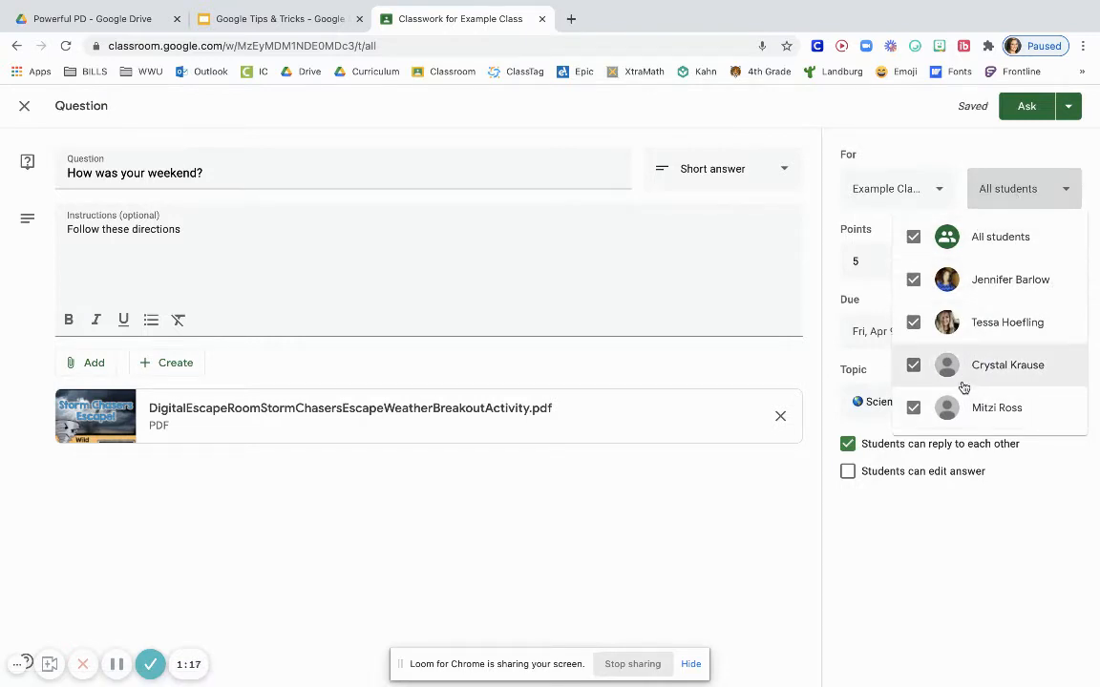
{"action": "left_click", "coordinate": [913, 408]}
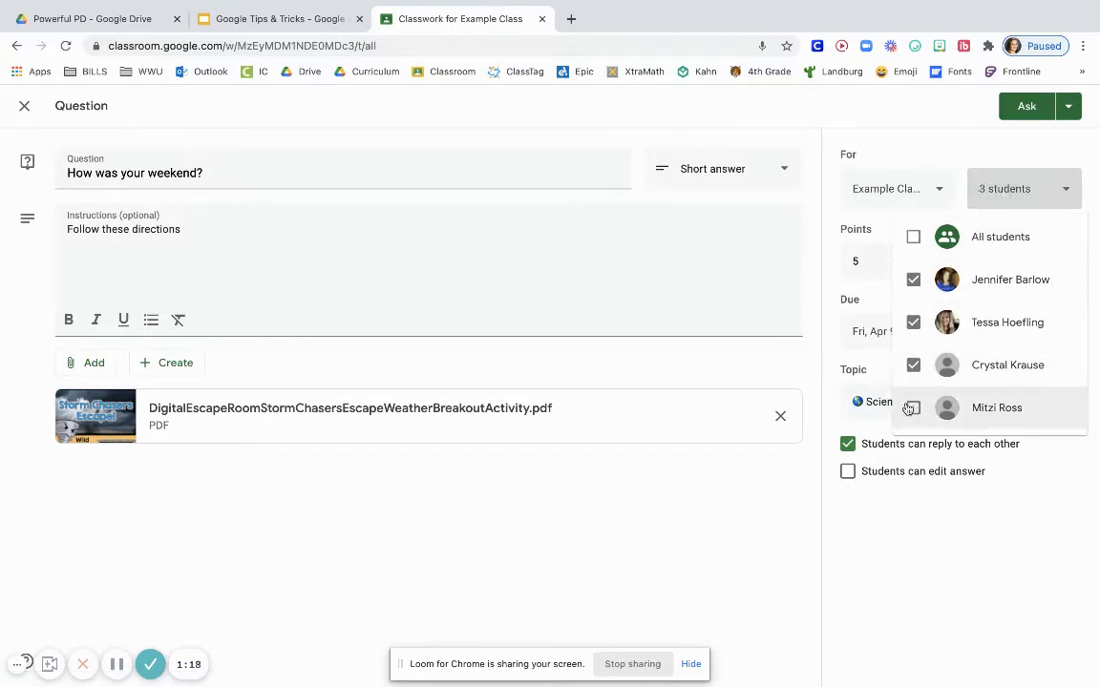
{"action": "left_click", "coordinate": [957, 157]}
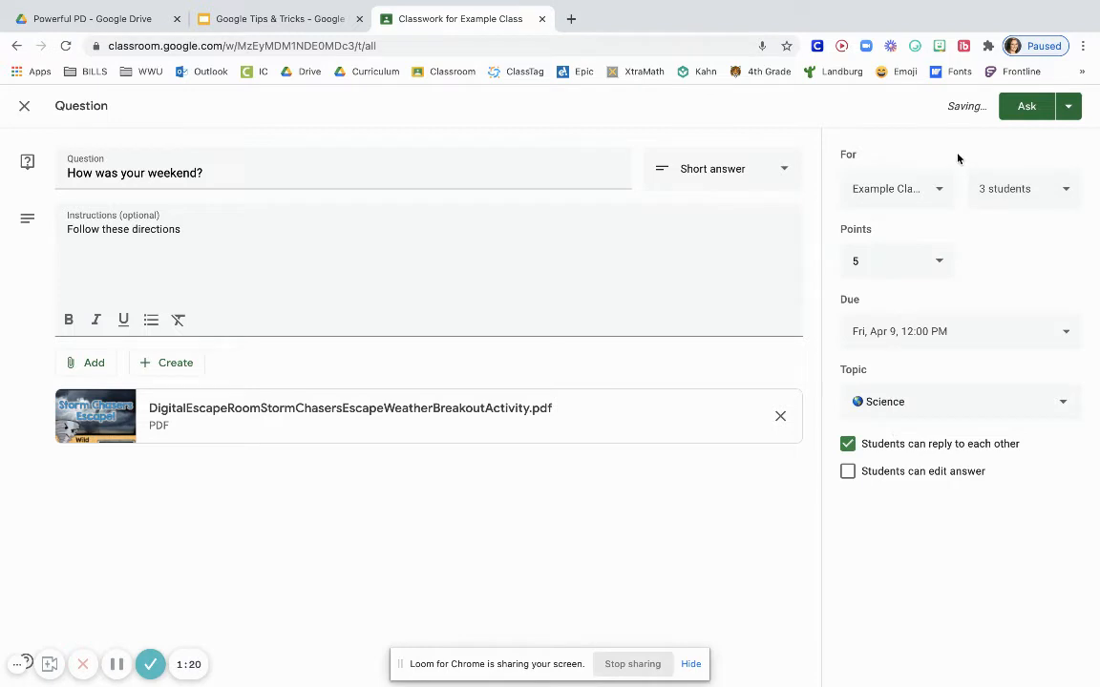
Review the recipient settings, including the other classes the question can be posted to
{"action": "left_click", "coordinate": [1014, 179]}
{"action": "left_click", "coordinate": [1014, 182]}
{"action": "left_click", "coordinate": [920, 184]}
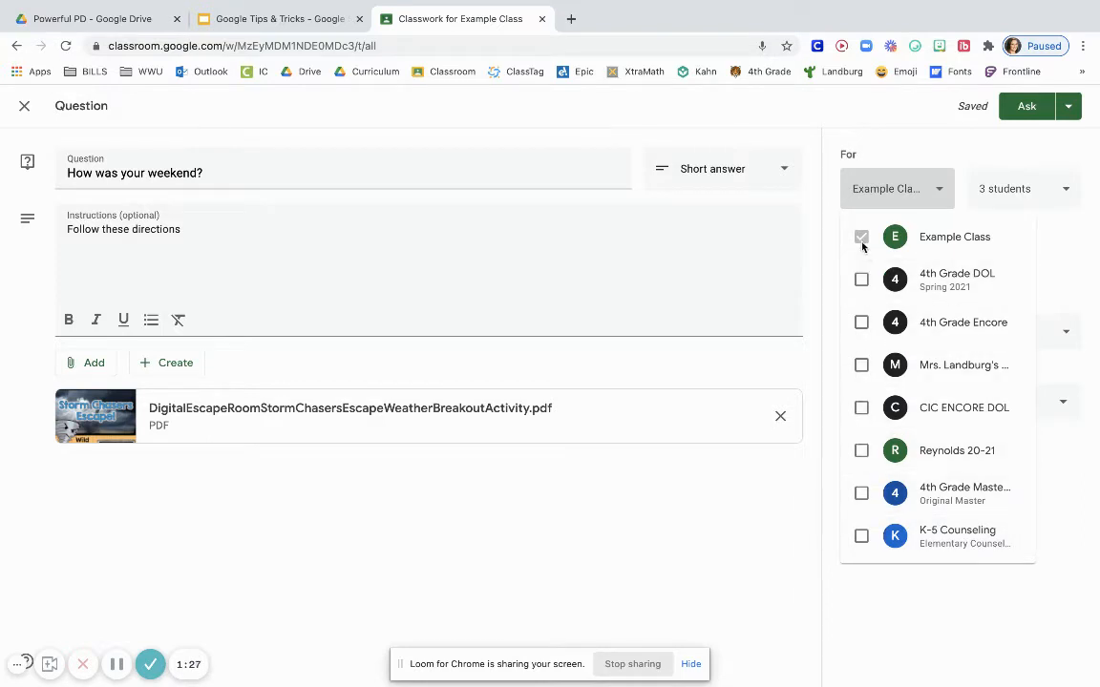
{"action": "left_click", "coordinate": [972, 155]}
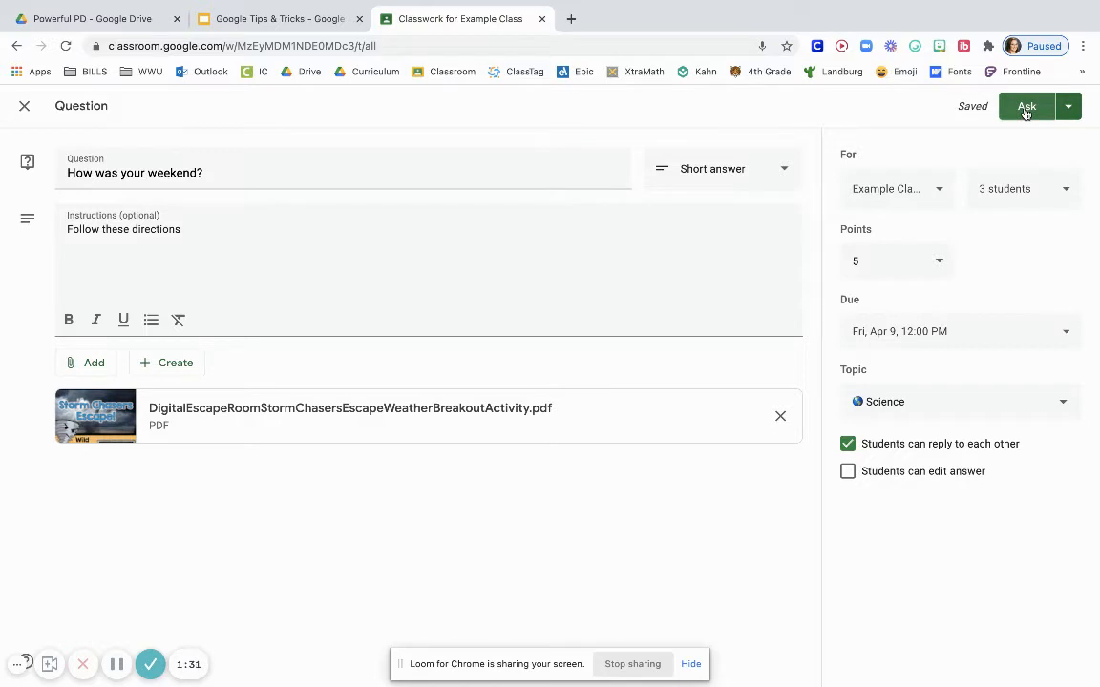
Check the alternative publishing options and post the question to the class immediately
{"action": "left_click", "coordinate": [1069, 107]}
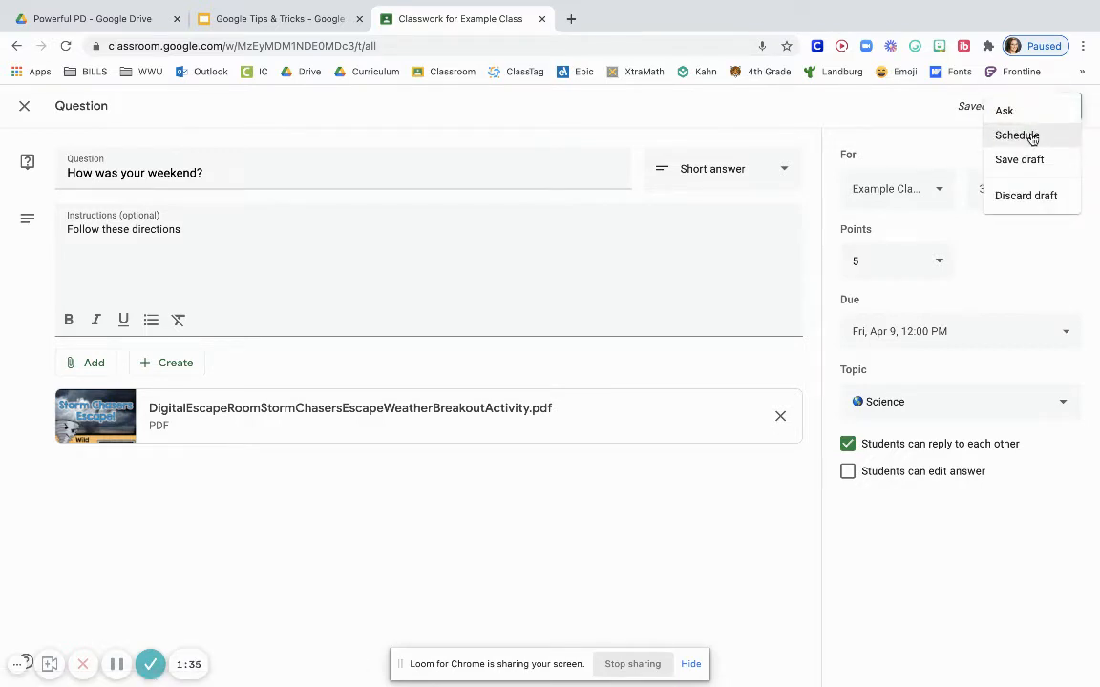
{"action": "left_click", "coordinate": [951, 158]}
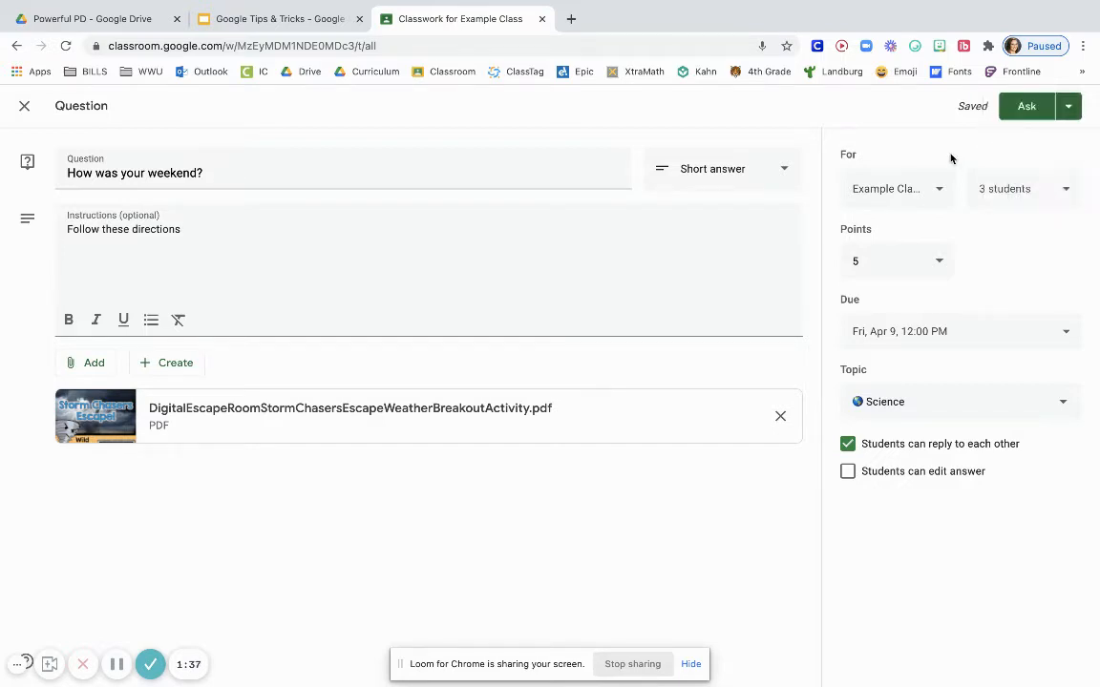
{"action": "left_click", "coordinate": [1027, 108]}
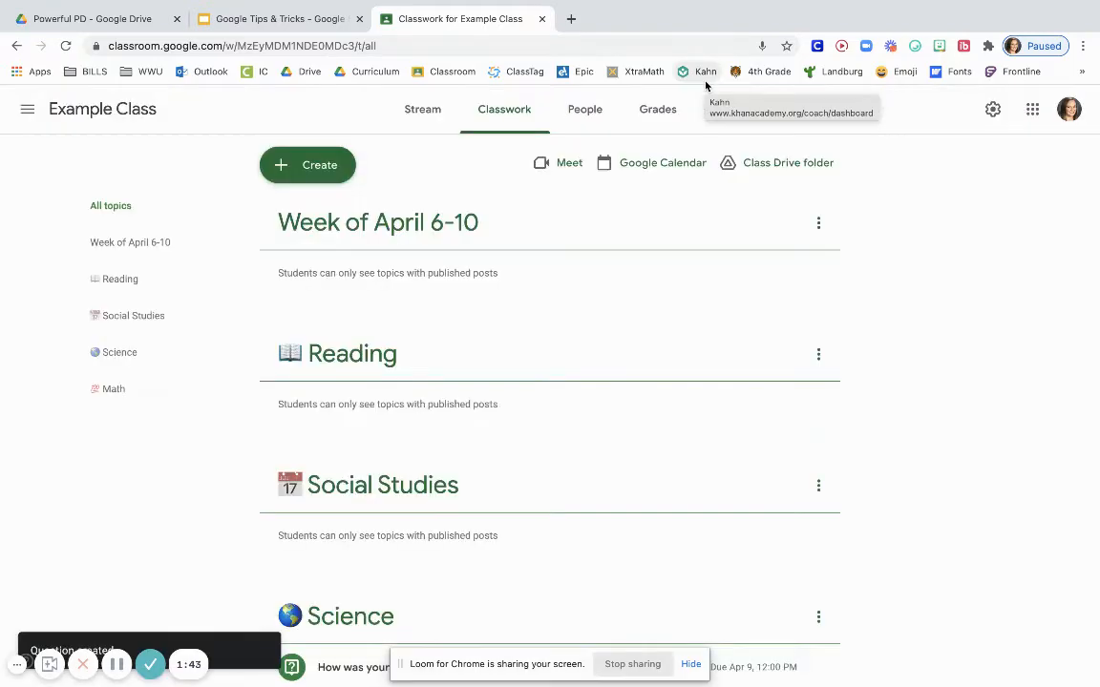
Expand the posted question under the Science topic and view its student answers
{"action": "scroll", "coordinate": [598, 282], "scroll_direction": "down", "scroll_amount": 3}
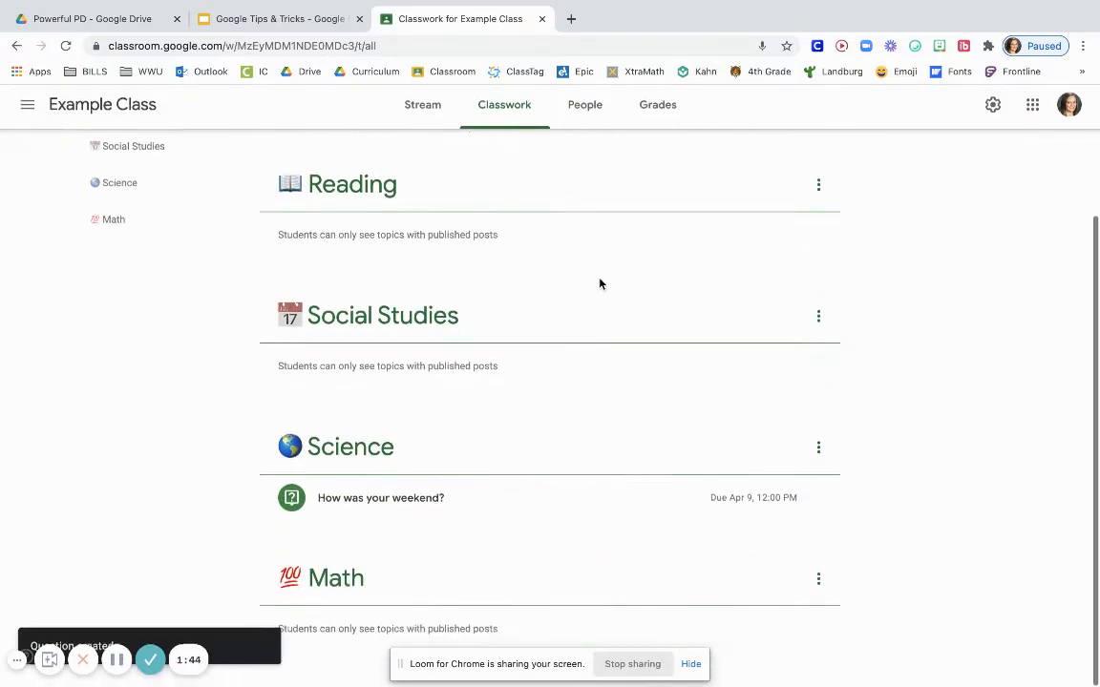
{"action": "left_click", "coordinate": [547, 497]}
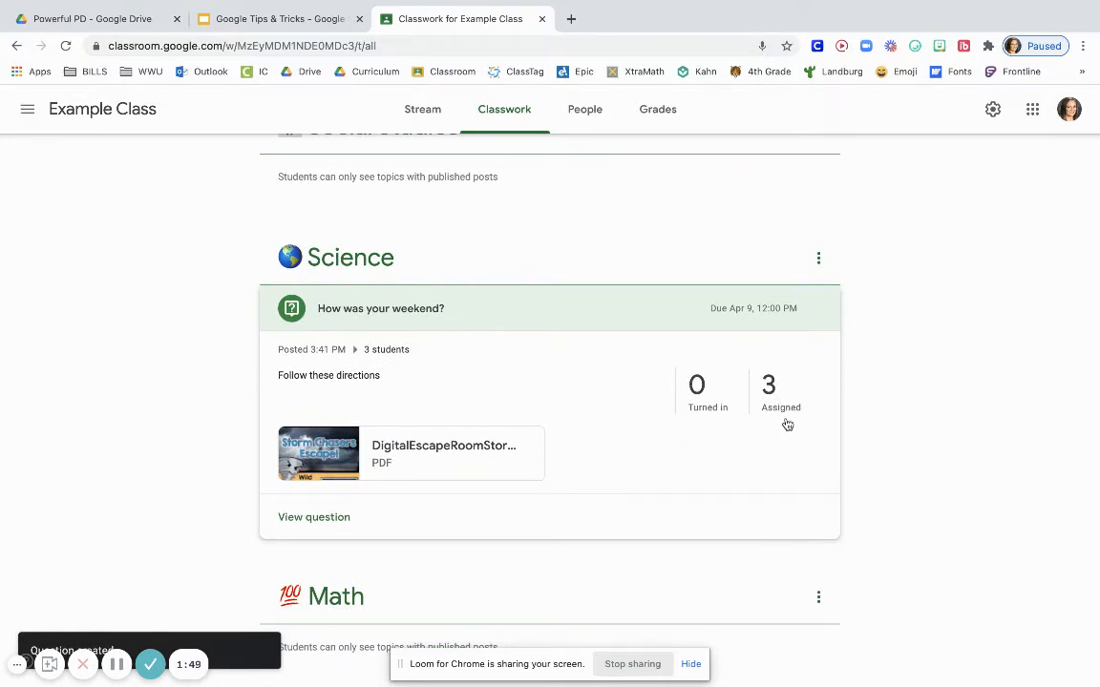
{"action": "left_click", "coordinate": [335, 516]}
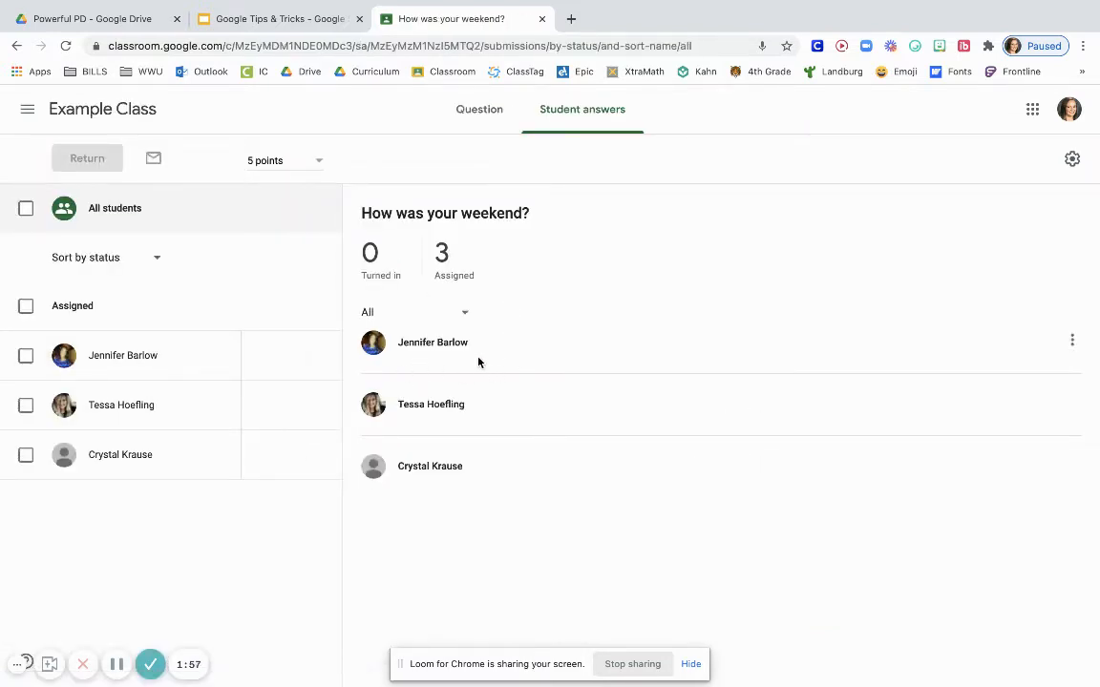
Return to the classwork list of Example Class
{"action": "left_click", "coordinate": [25, 107]}
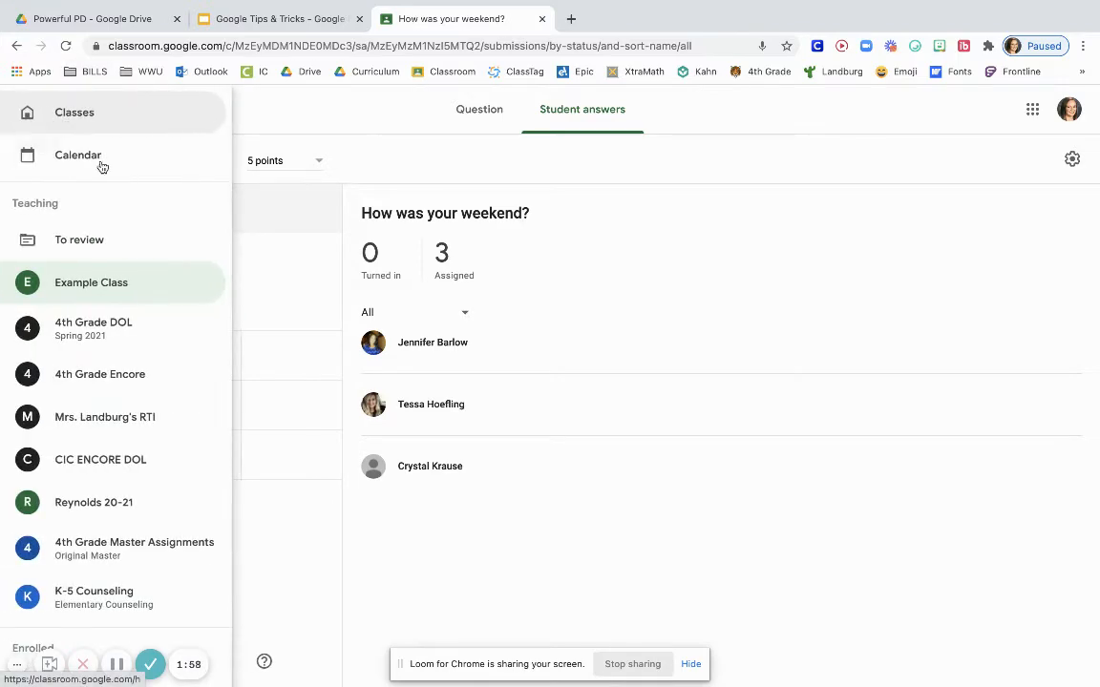
{"action": "left_click", "coordinate": [109, 289]}
{"action": "left_click", "coordinate": [503, 109]}
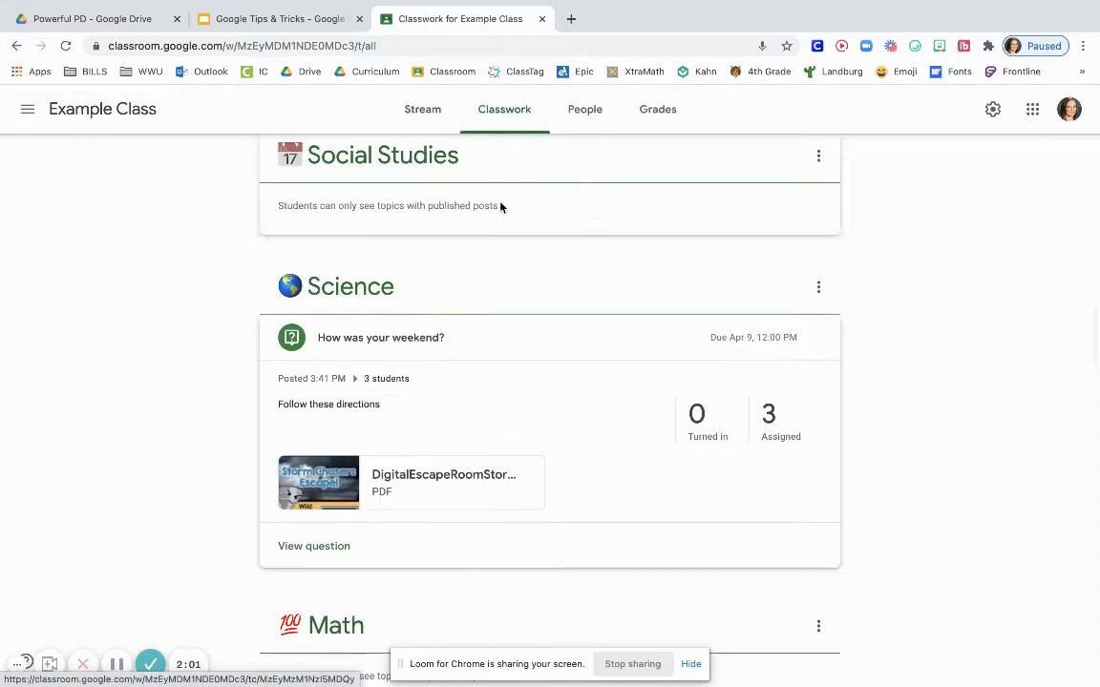
Create a quiz assignment titled "Assignment", leave it as a draft and check the draft's options
{"action": "scroll", "coordinate": [500, 207], "scroll_direction": "up", "scroll_amount": 4}
{"action": "left_click", "coordinate": [319, 168]}
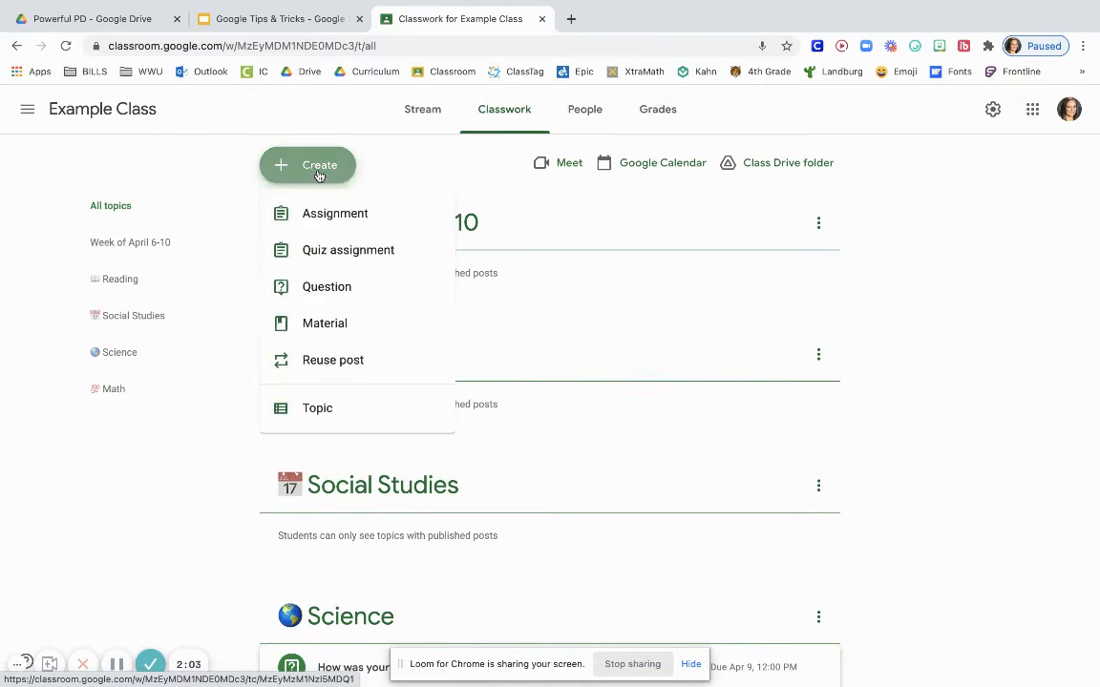
{"action": "left_click", "coordinate": [350, 256]}
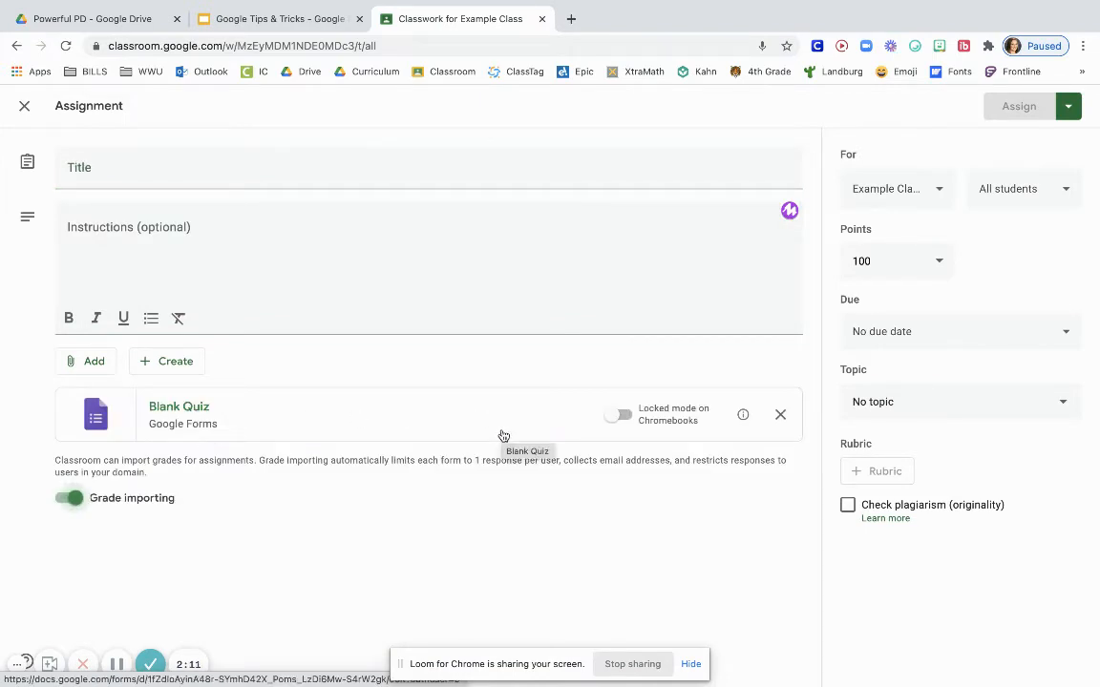
{"action": "left_click", "coordinate": [304, 177]}
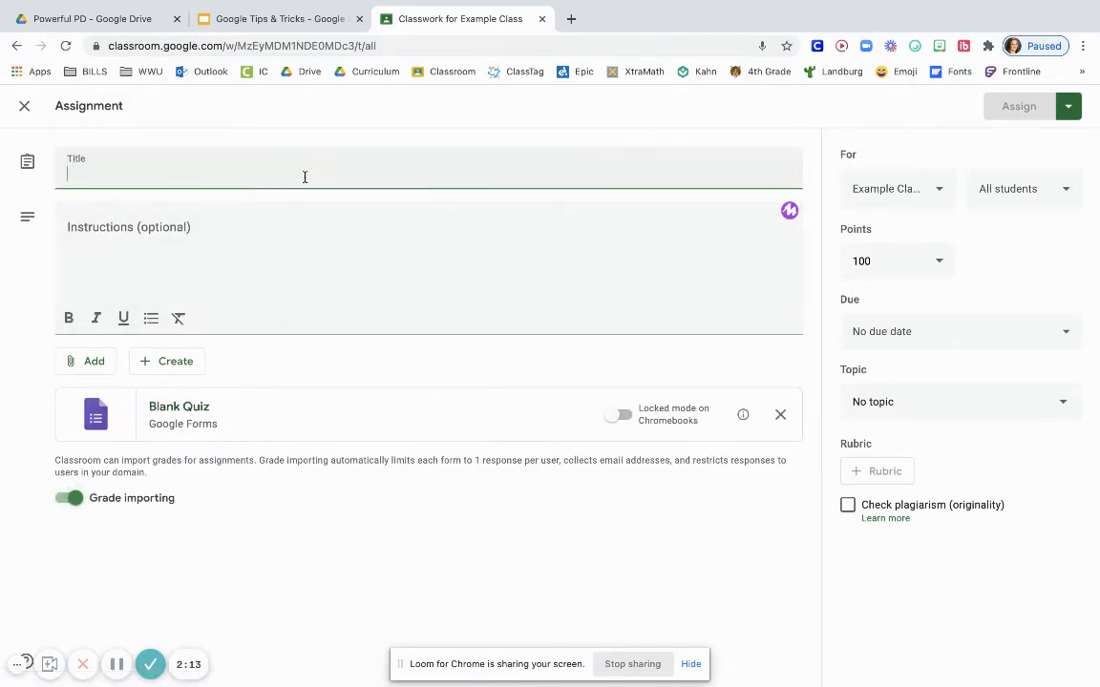
{"action": "type", "text": "Assignment"}
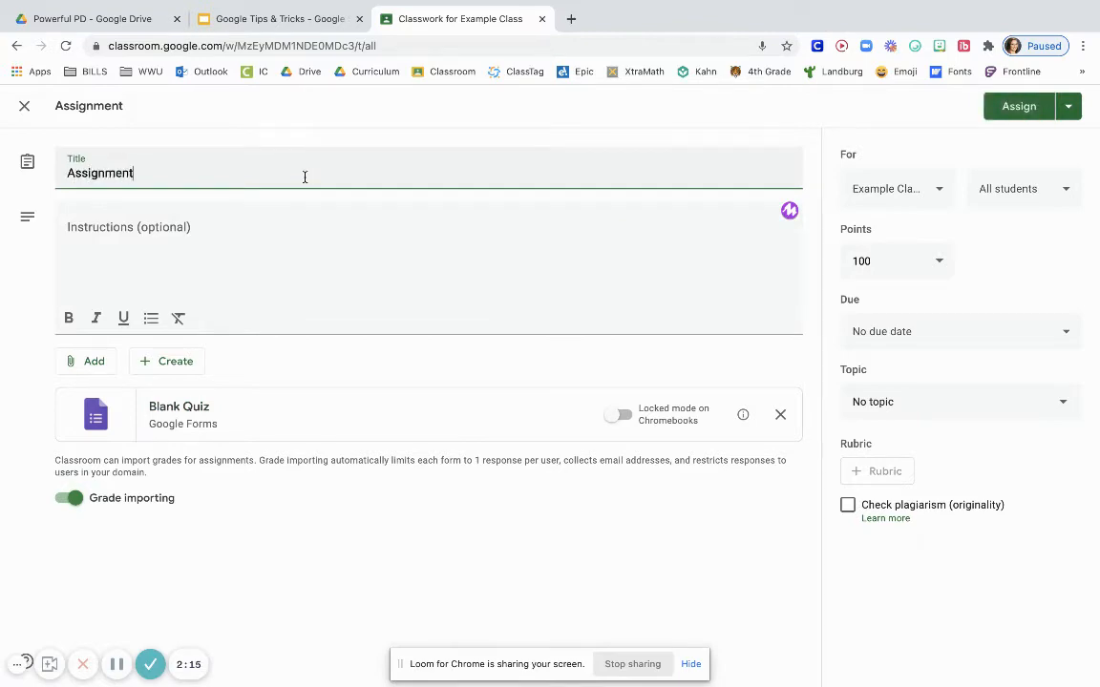
{"action": "left_click", "coordinate": [25, 106]}
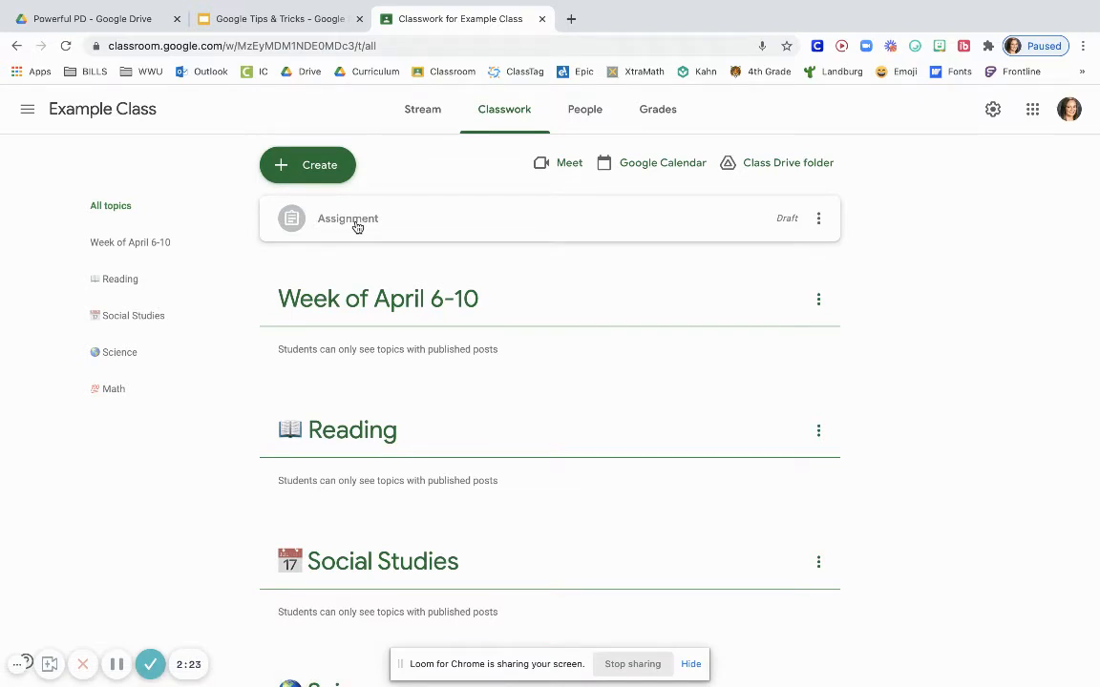
{"action": "left_click", "coordinate": [813, 225]}
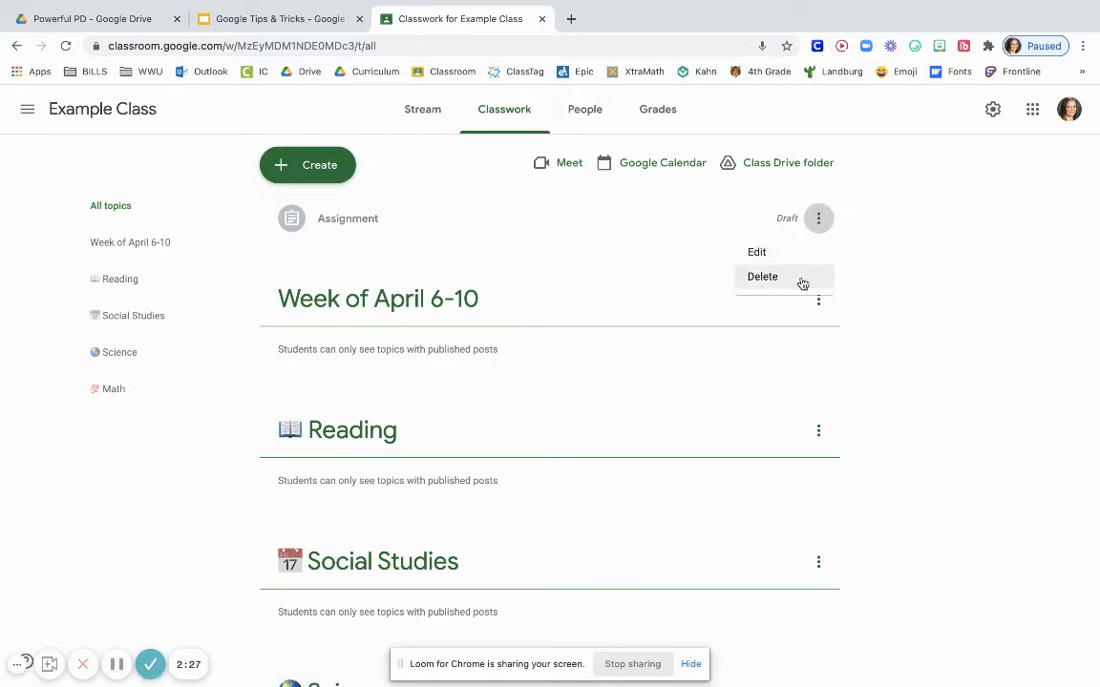
{"action": "left_click", "coordinate": [898, 287]}
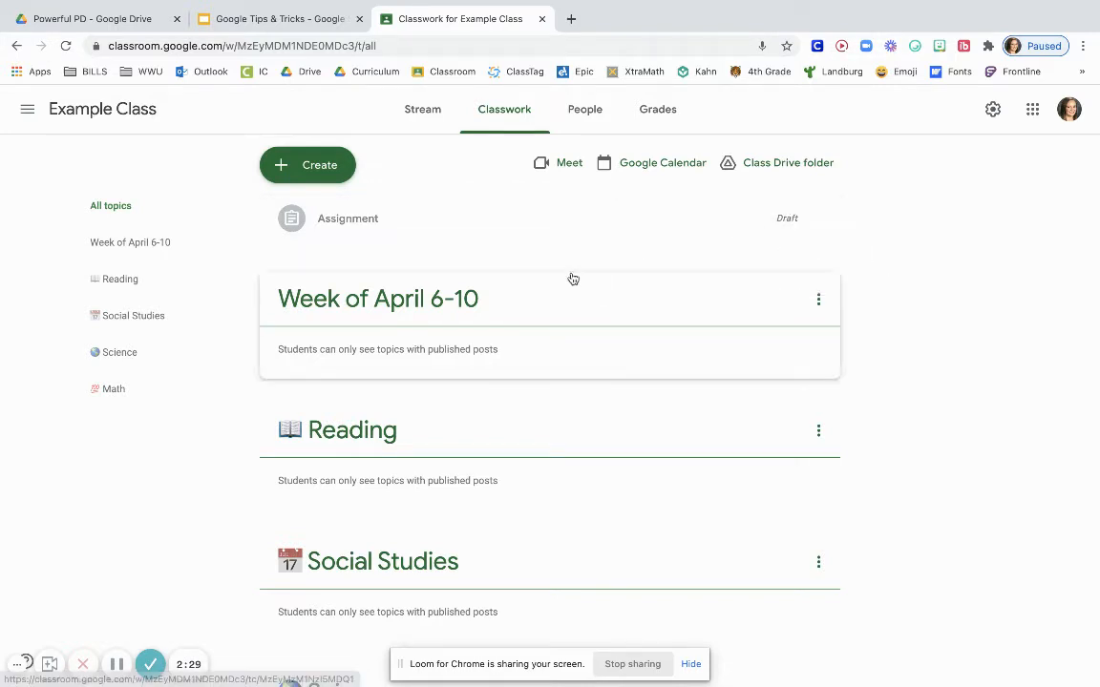
Create a material titled "View Only" with the description "View the Material"
{"action": "left_click", "coordinate": [299, 163]}
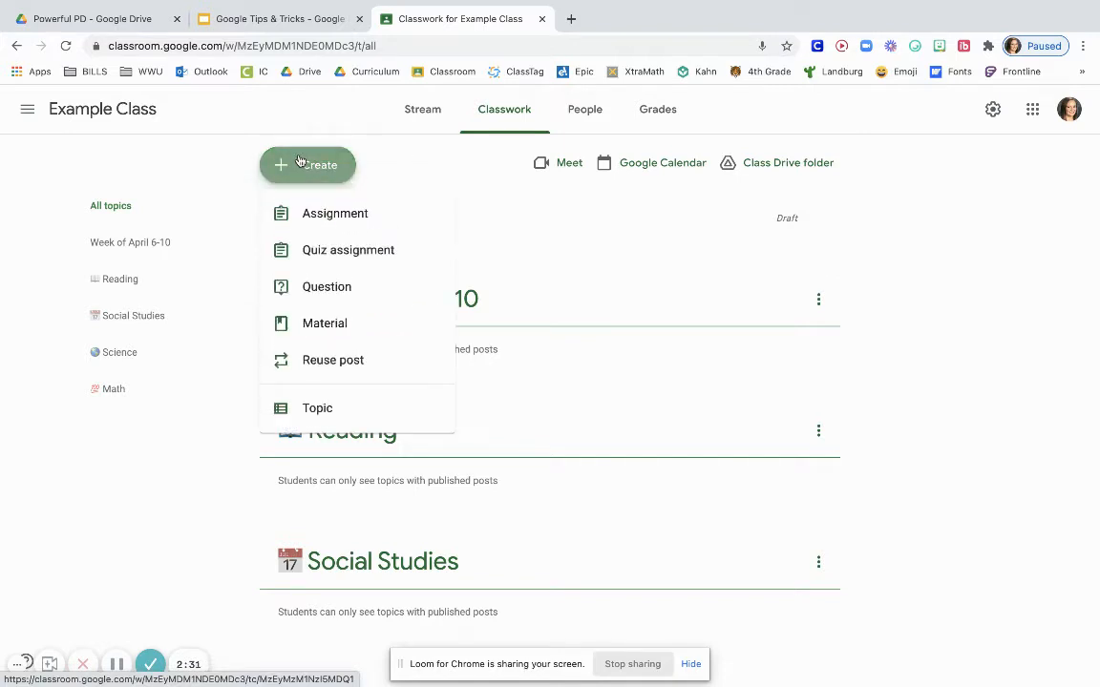
{"action": "left_click", "coordinate": [321, 324]}
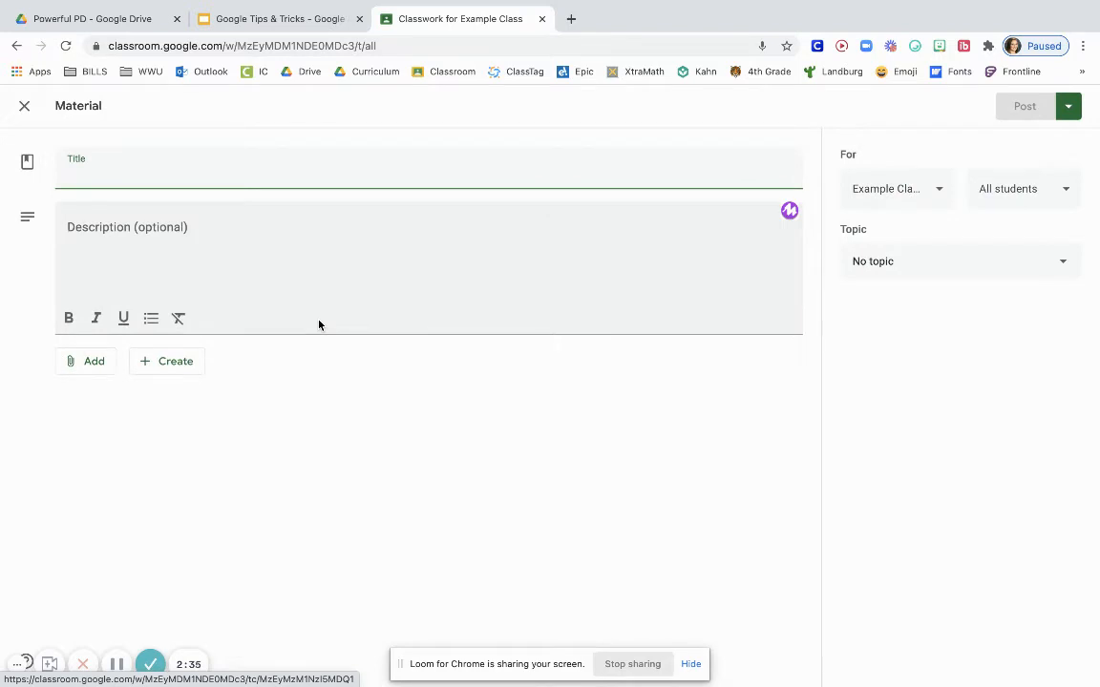
{"action": "type", "text": "View Only"}
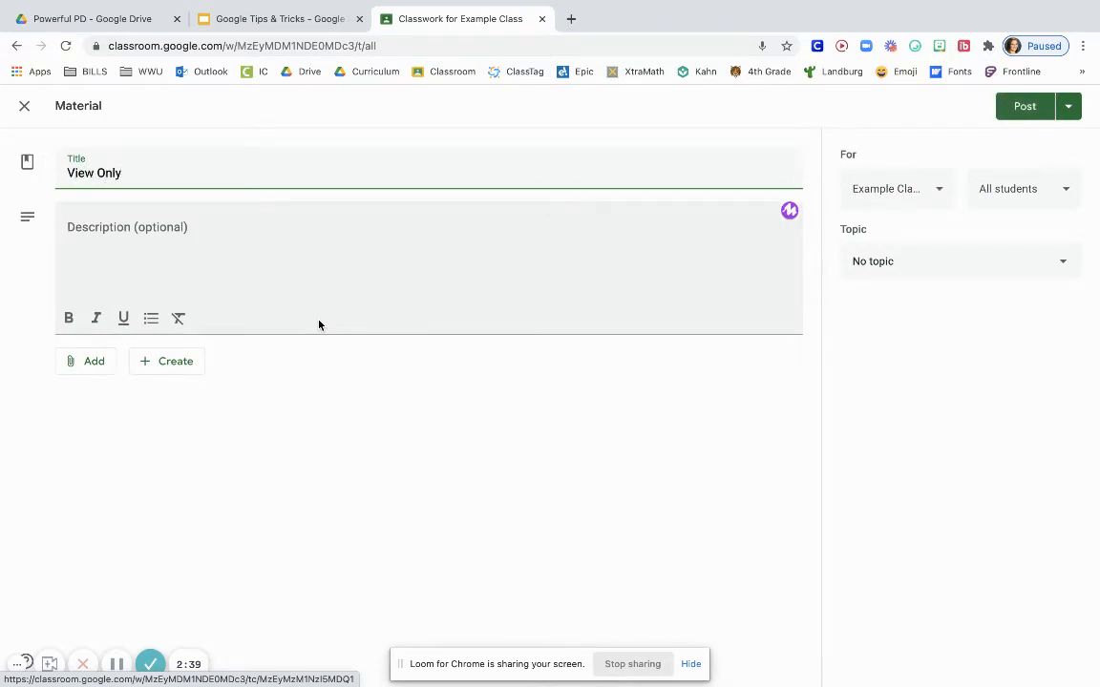
{"action": "left_click", "coordinate": [192, 250]}
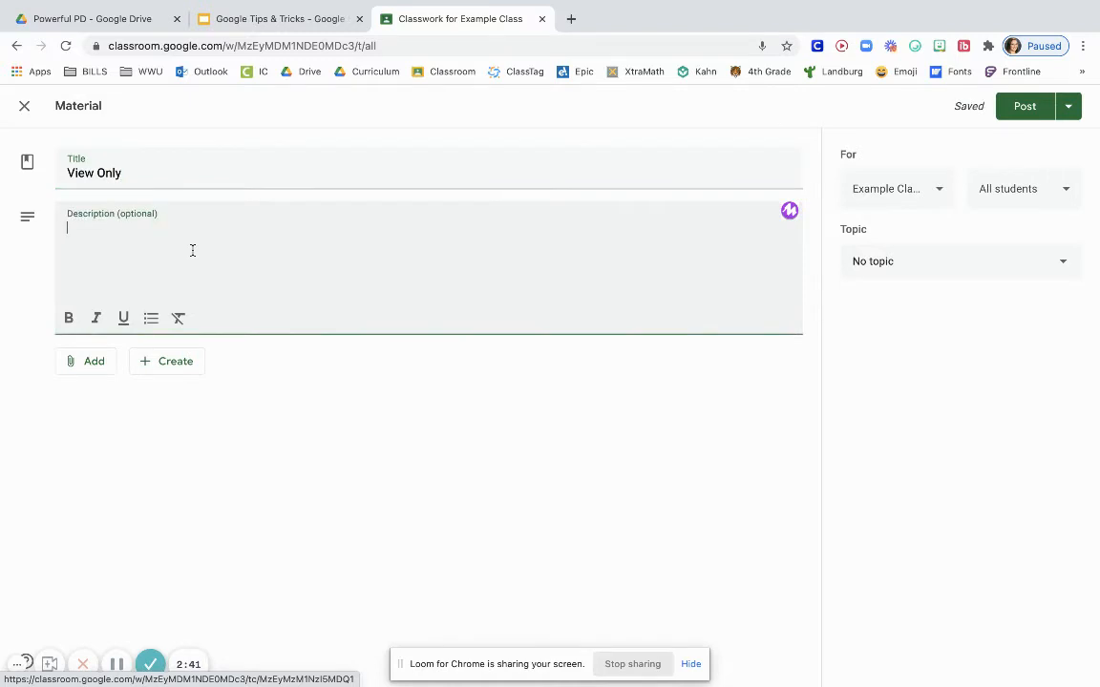
{"action": "type", "text": "View the Mart"}
{"action": "key", "text": "BackSpace"}
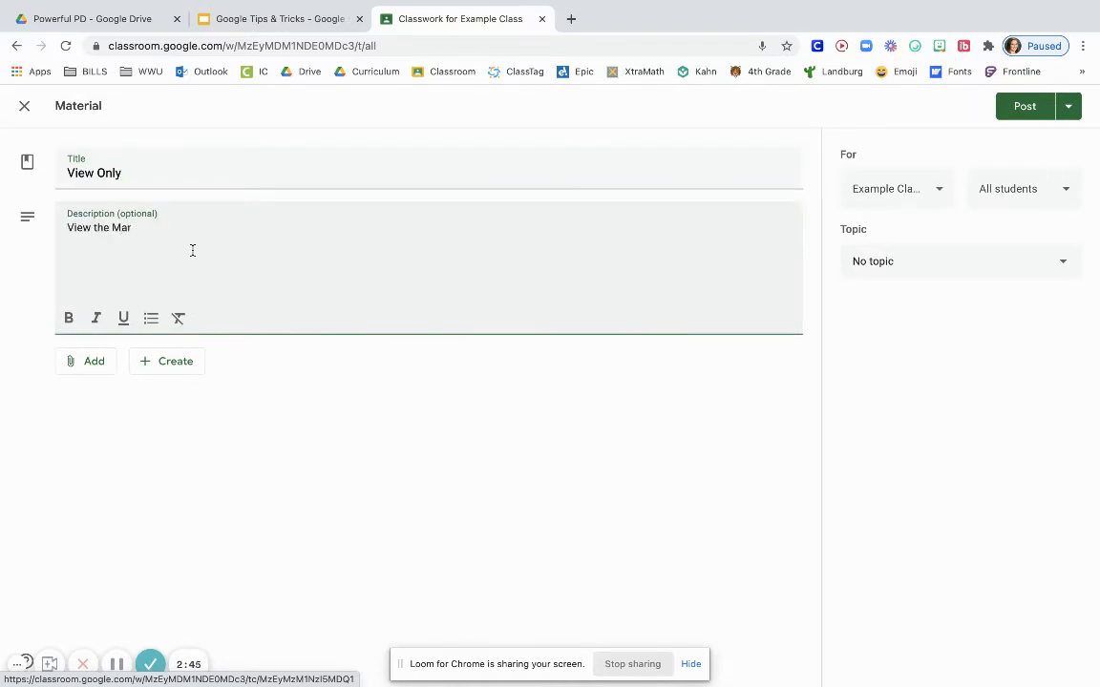
{"action": "type", "text": "erial"}
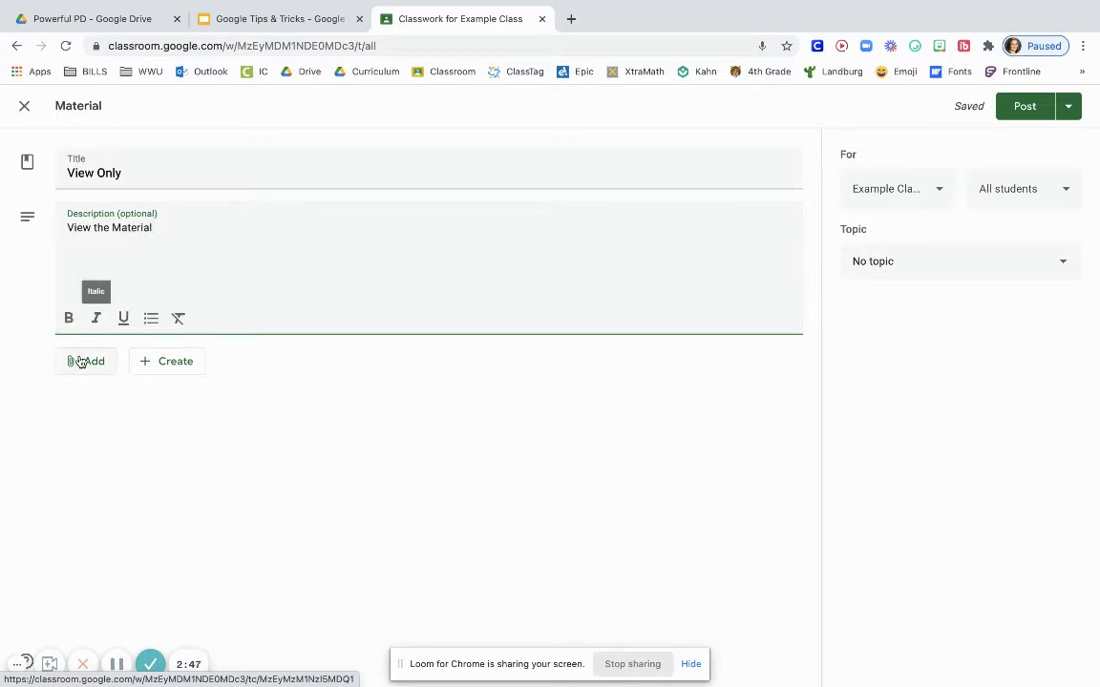
Attach the recent Google Tips & Tricks slides from Google Drive to the material
{"action": "left_click", "coordinate": [86, 362]}
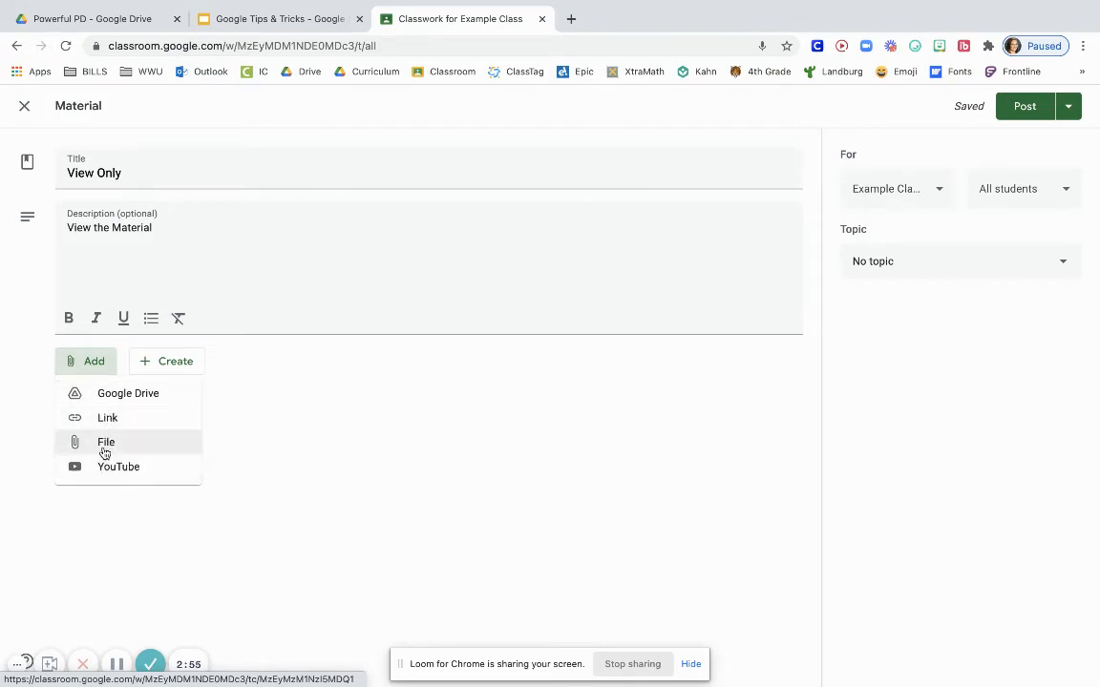
{"action": "left_click", "coordinate": [118, 399]}
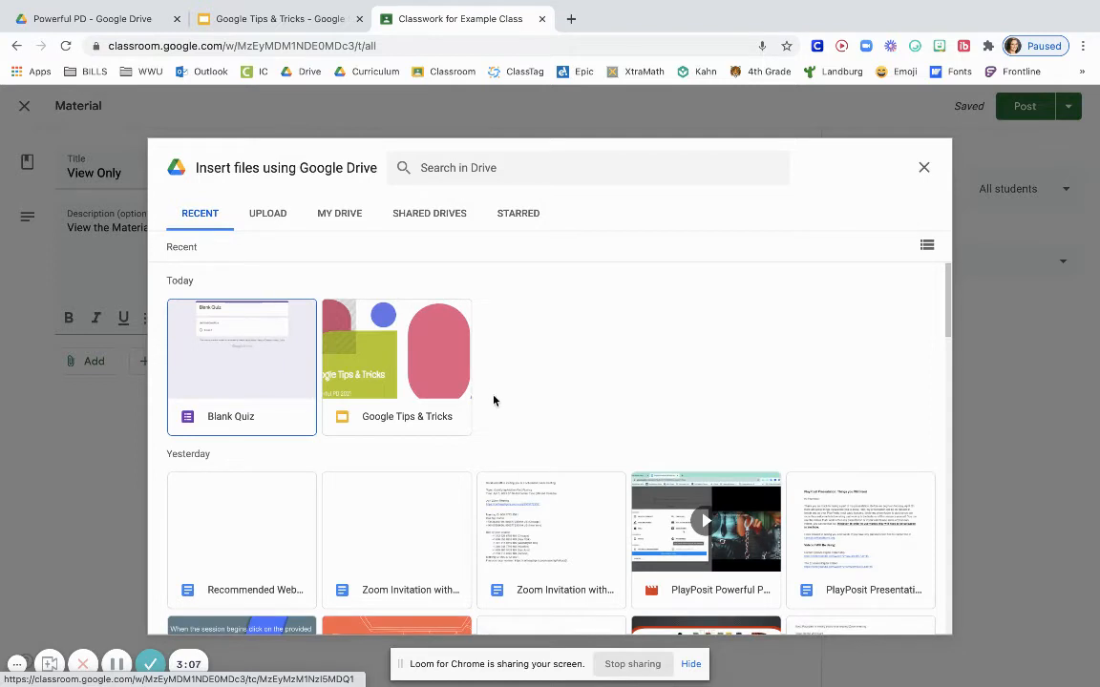
{"action": "scroll", "coordinate": [463, 439], "scroll_direction": "down", "scroll_amount": 1}
{"action": "left_click", "coordinate": [420, 380]}
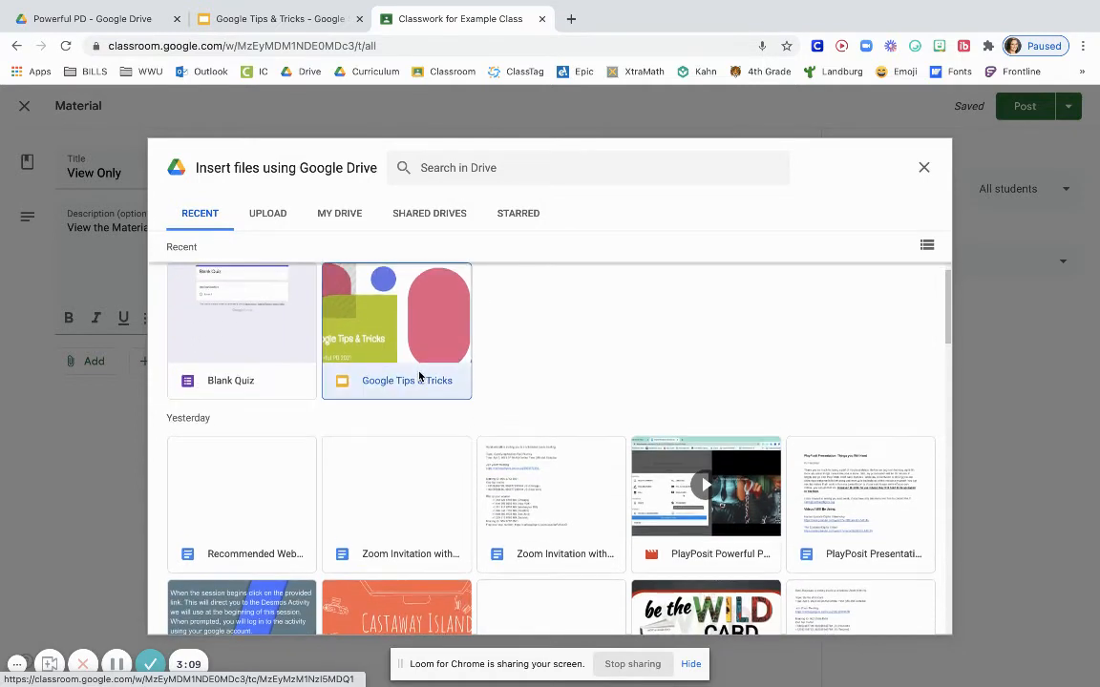
{"action": "left_click", "coordinate": [914, 621]}
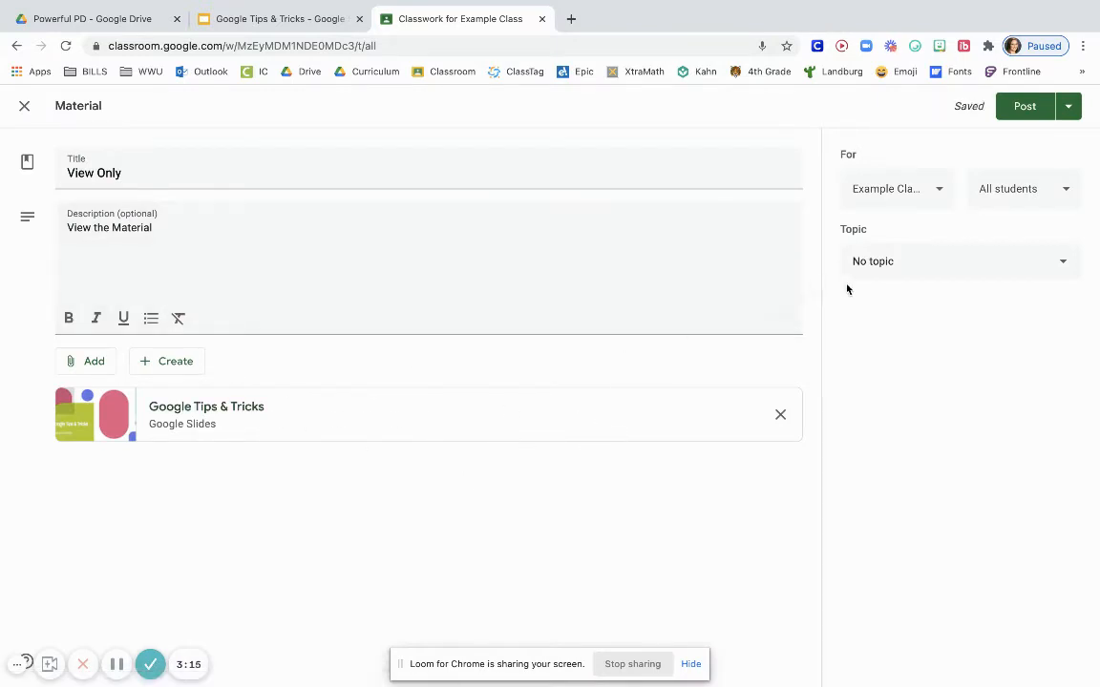
Set the material's topic to Week of April 6-10 and review the students and classes it can be posted to
{"action": "left_click", "coordinate": [880, 270]}
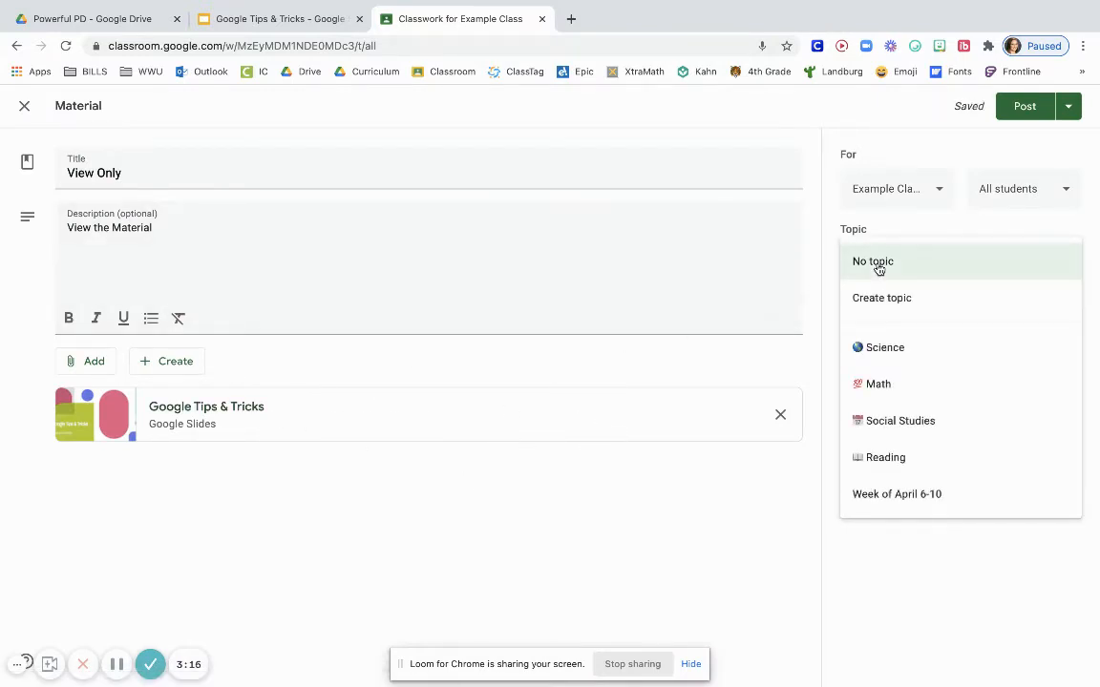
{"action": "left_click", "coordinate": [886, 495]}
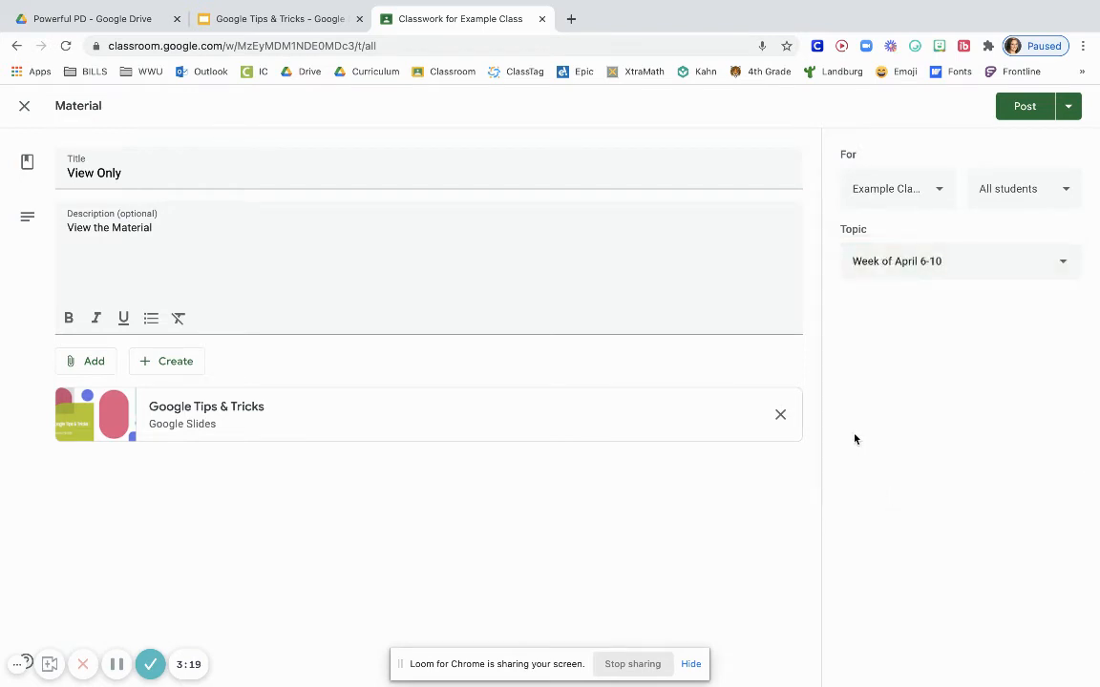
{"action": "left_click", "coordinate": [1028, 186]}
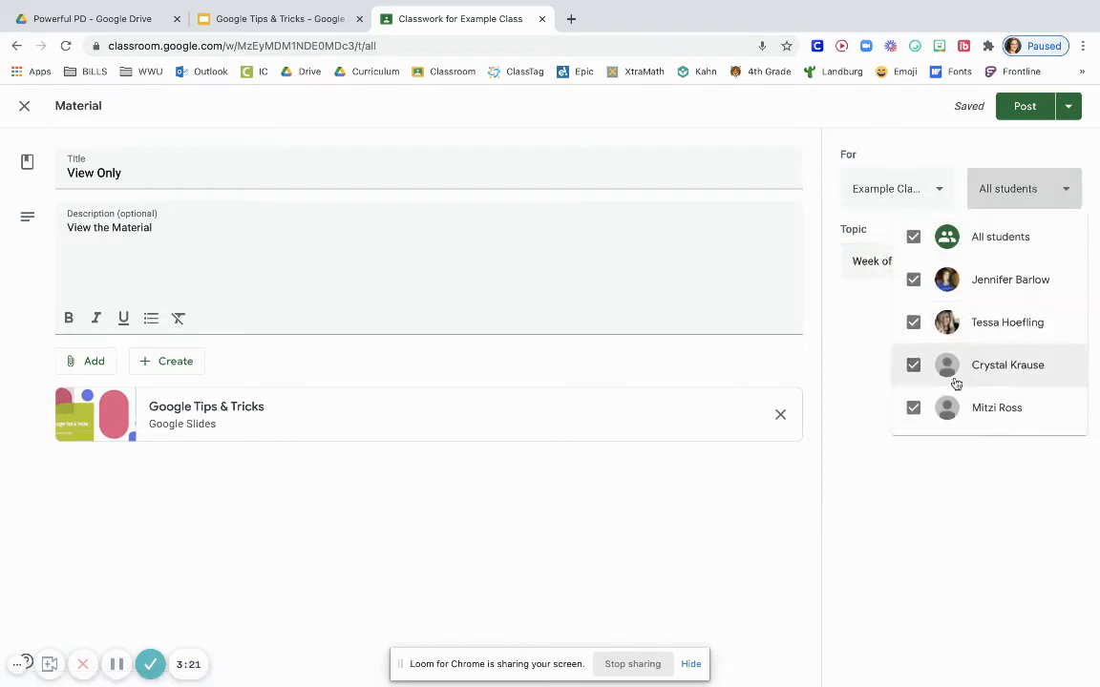
{"action": "left_click", "coordinate": [881, 200]}
{"action": "left_click", "coordinate": [879, 185]}
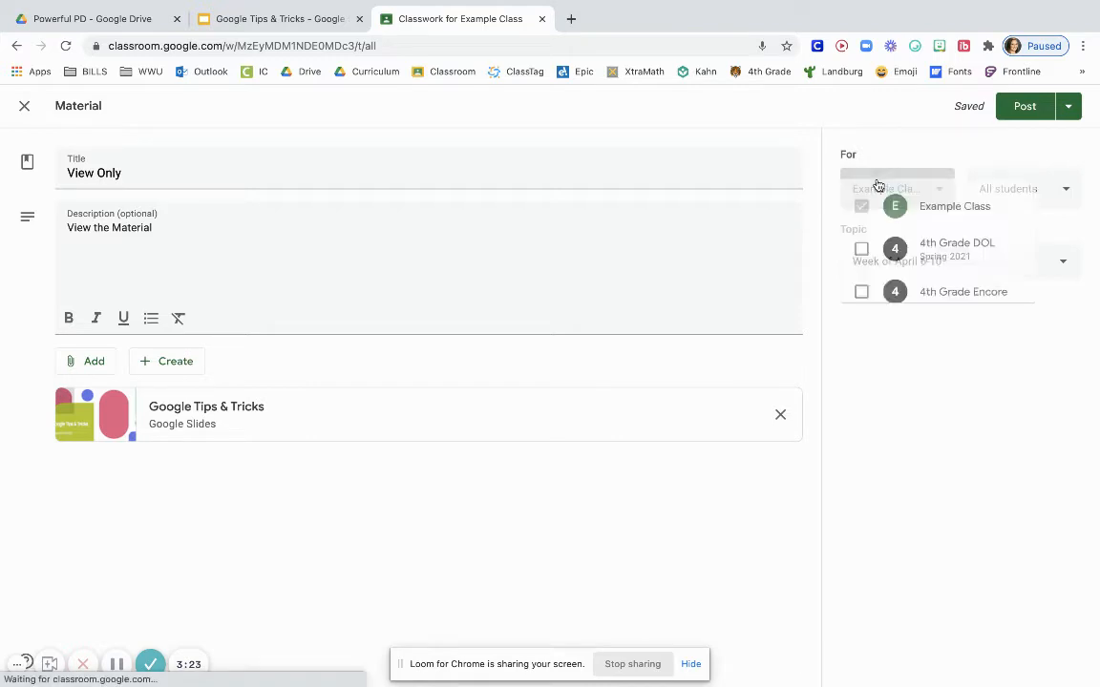
{"action": "left_click", "coordinate": [888, 147]}
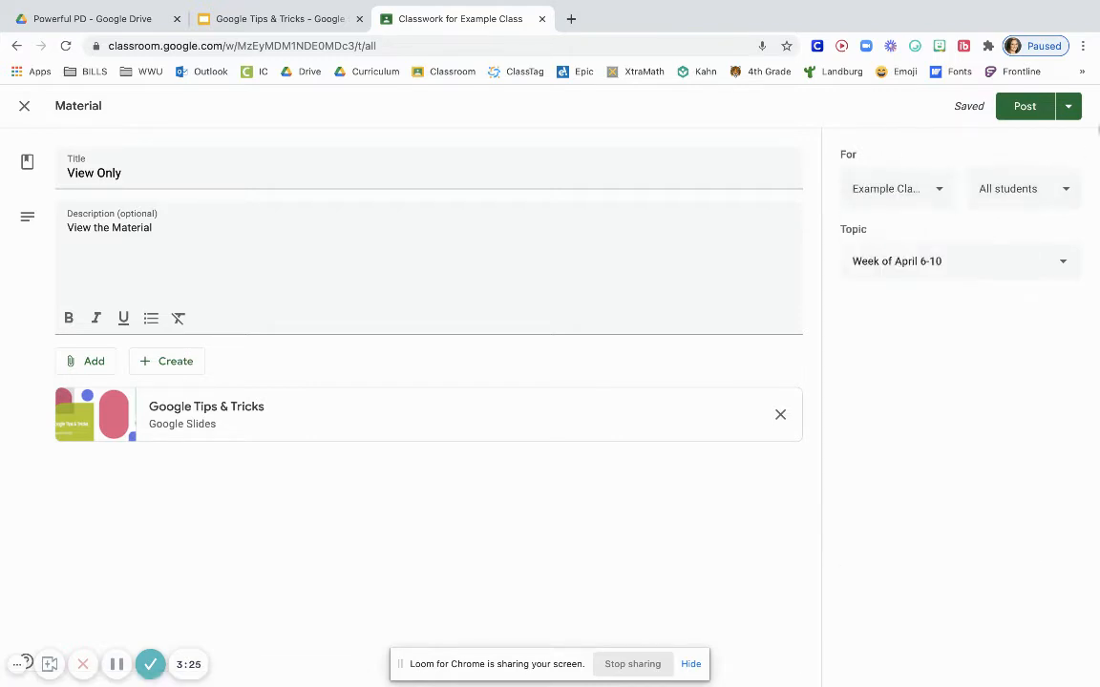
Schedule the View Only material for Apr 5, 2021 at 8:00 AM
{"action": "left_click", "coordinate": [1069, 106]}
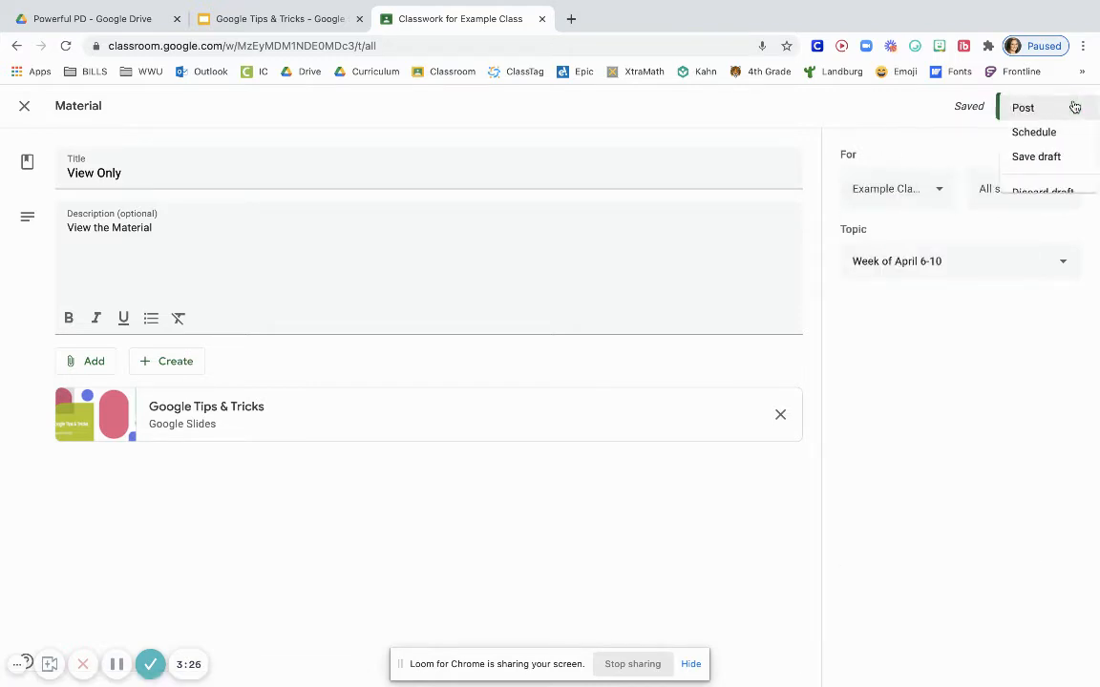
{"action": "left_click", "coordinate": [1009, 137]}
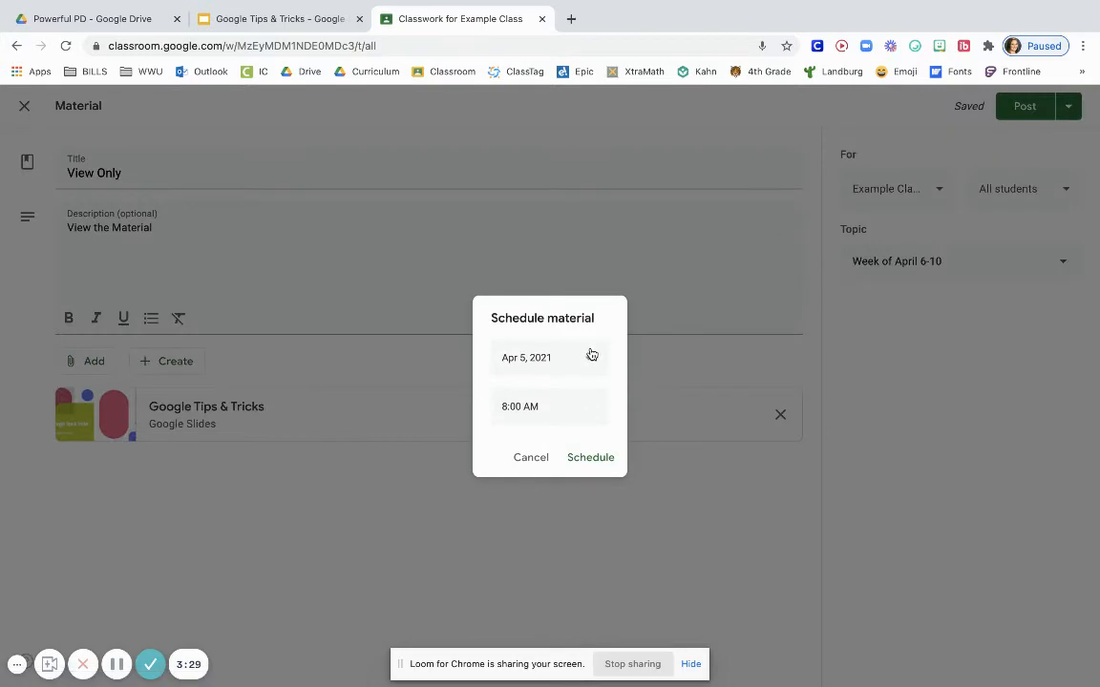
{"action": "left_click", "coordinate": [540, 360]}
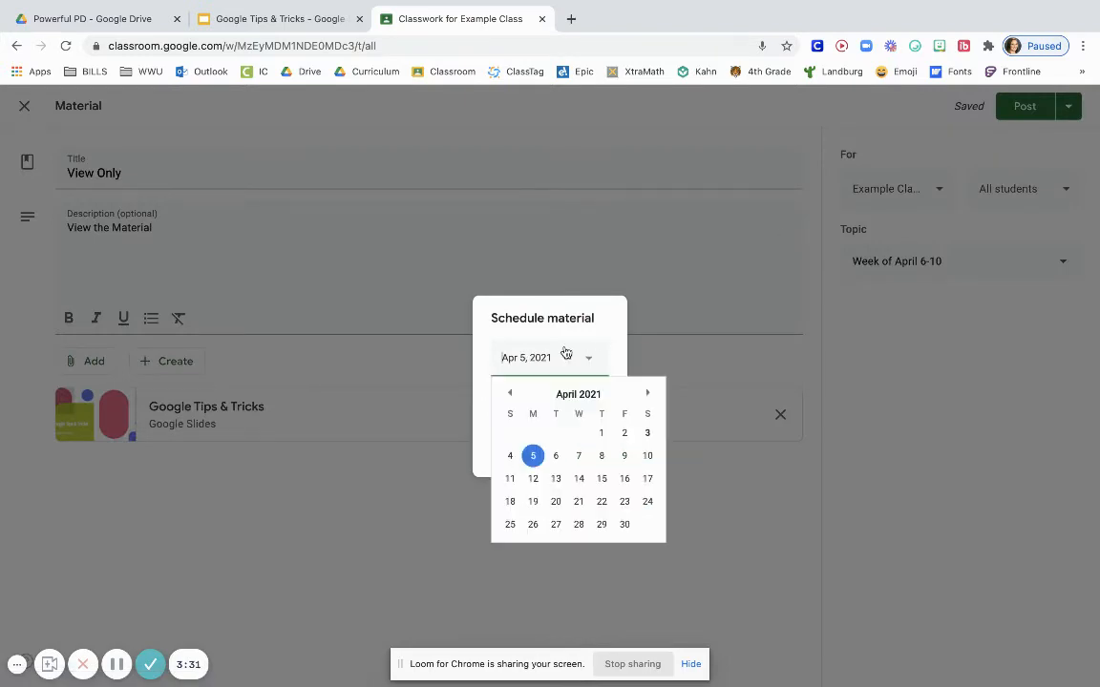
{"action": "left_click", "coordinate": [618, 340]}
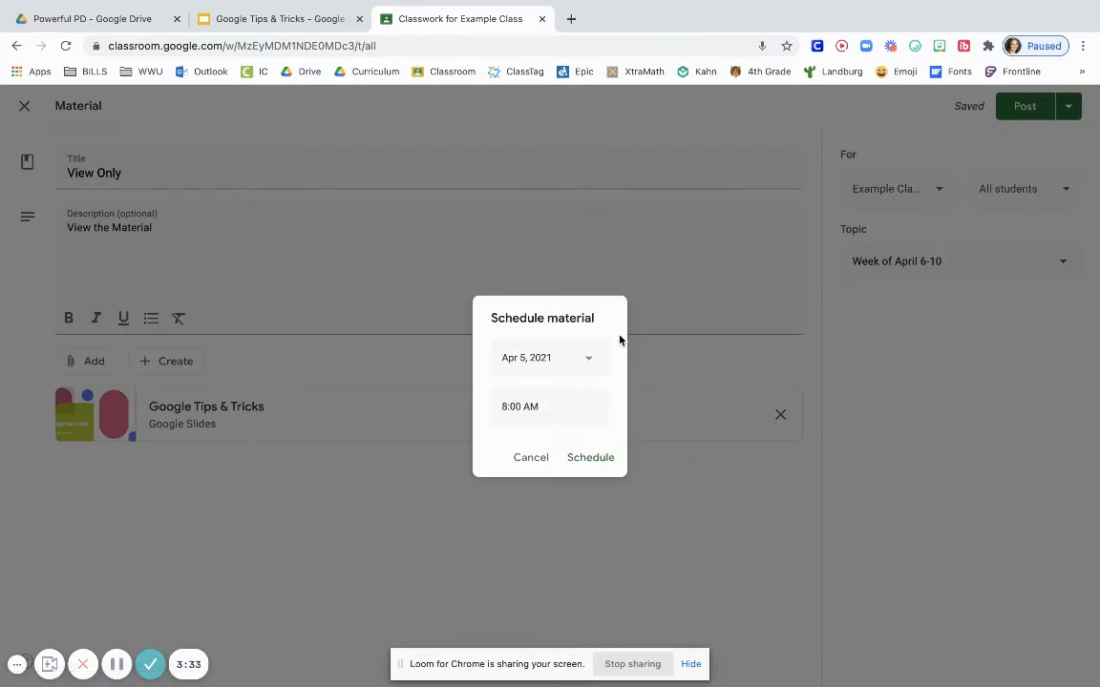
{"action": "left_click", "coordinate": [598, 463]}
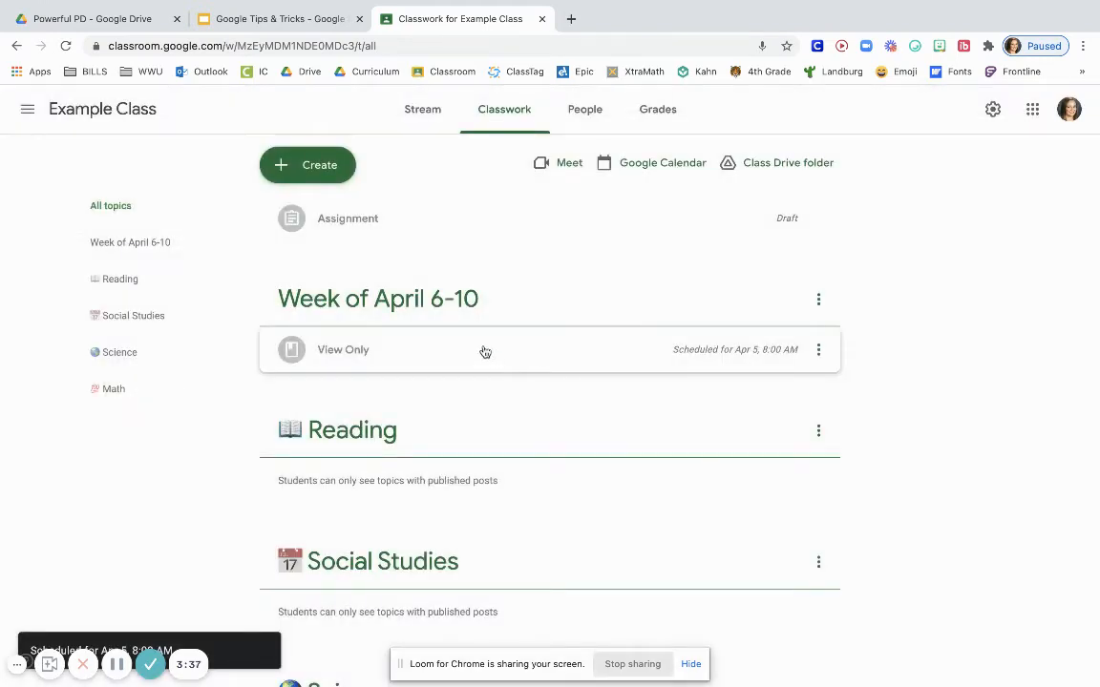
Reopen the scheduled View Only material for editing, remove its schedule and post it immediately
{"action": "left_click", "coordinate": [488, 353]}
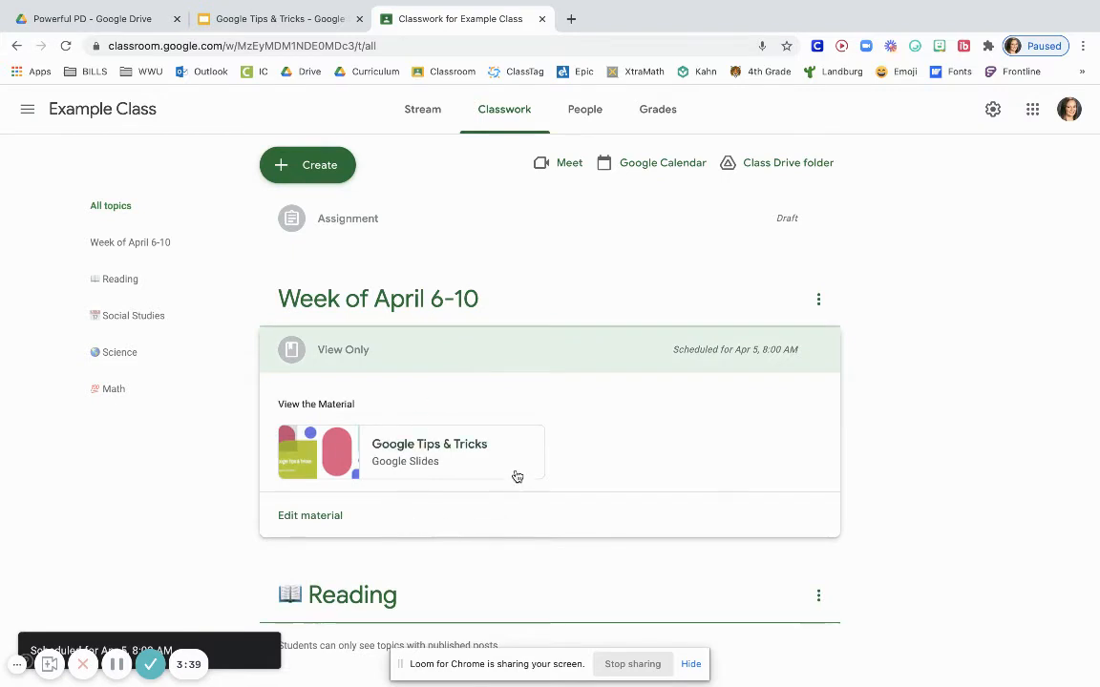
{"action": "left_click", "coordinate": [818, 350]}
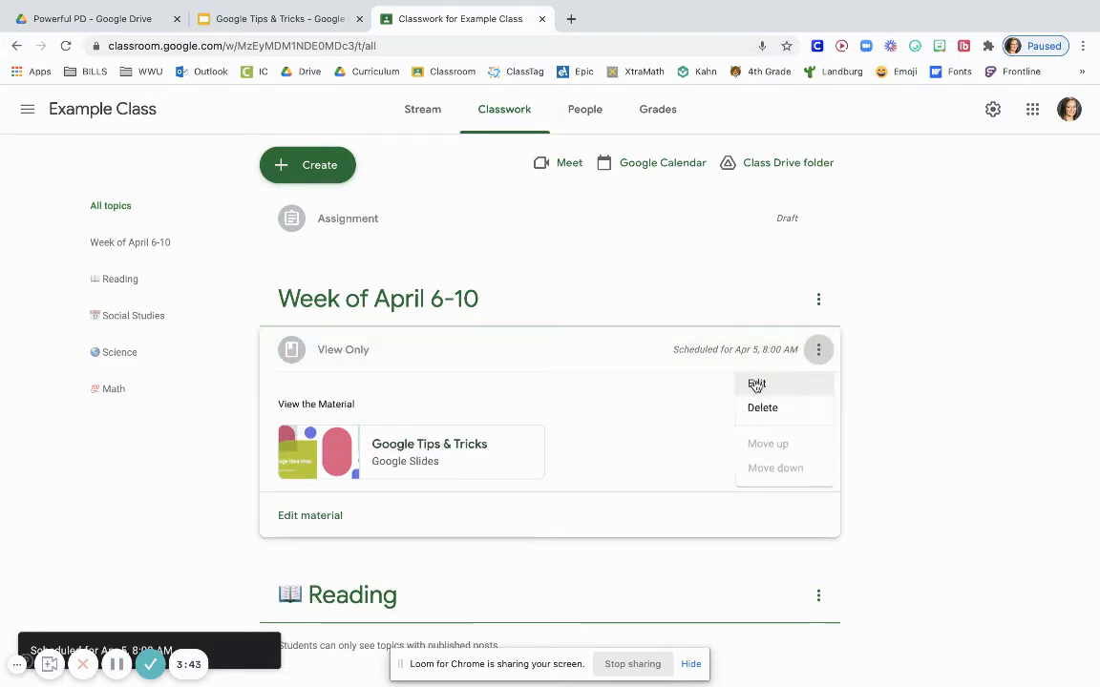
{"action": "left_click", "coordinate": [756, 384]}
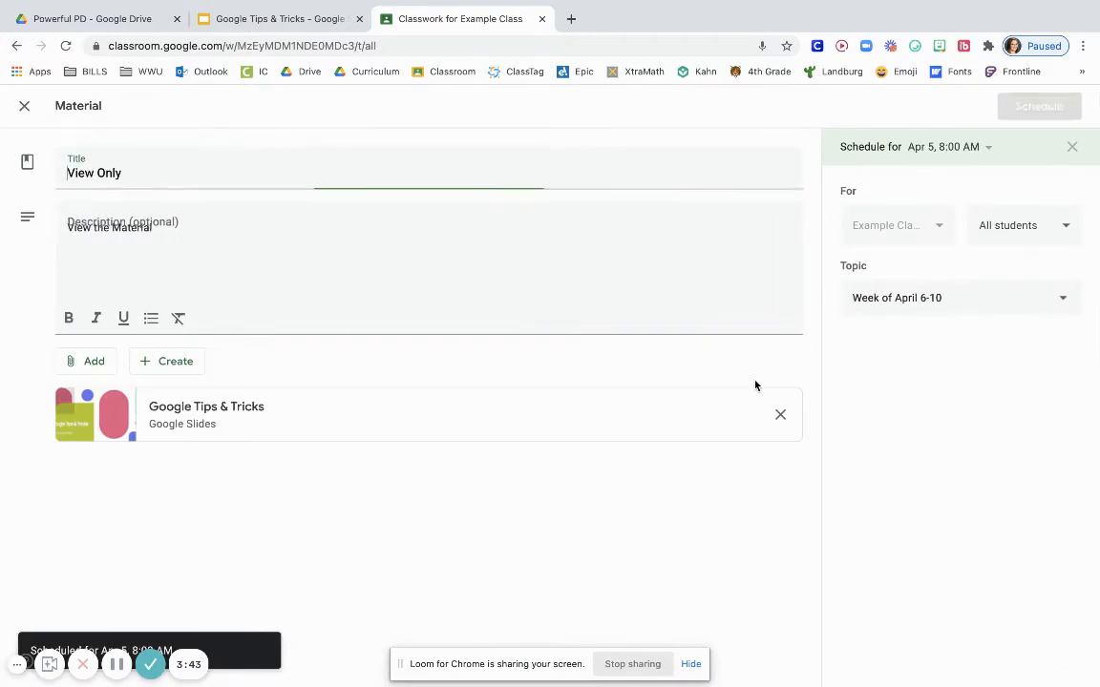
{"action": "left_click", "coordinate": [1073, 151]}
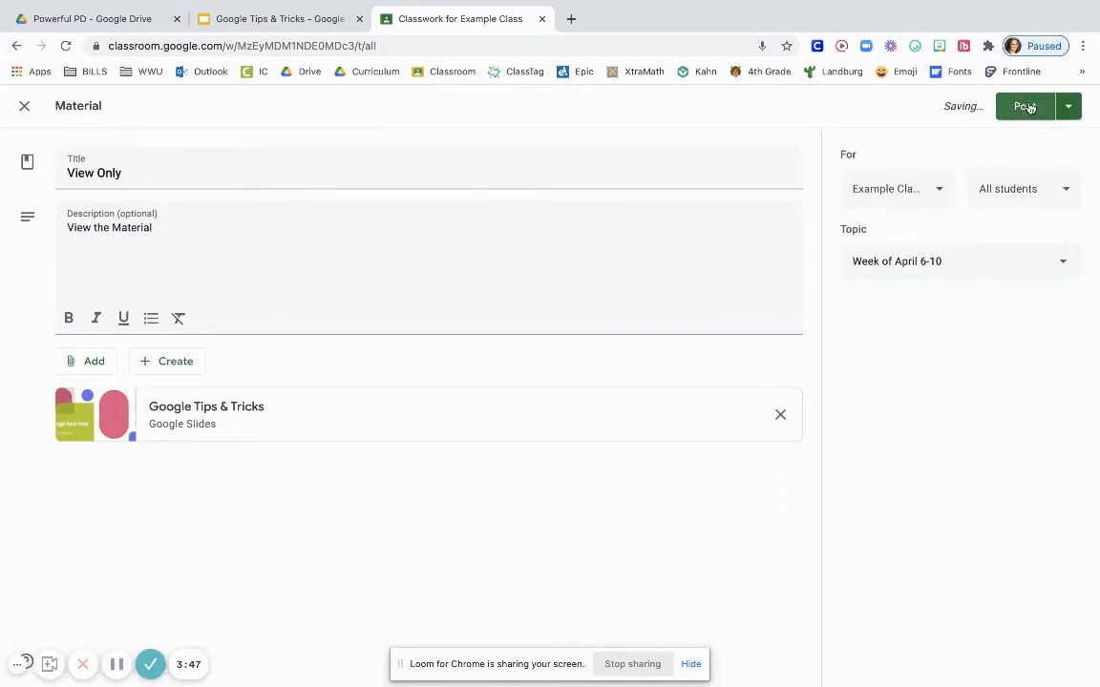
{"action": "left_click", "coordinate": [1025, 106]}
{"action": "left_click", "coordinate": [653, 426]}
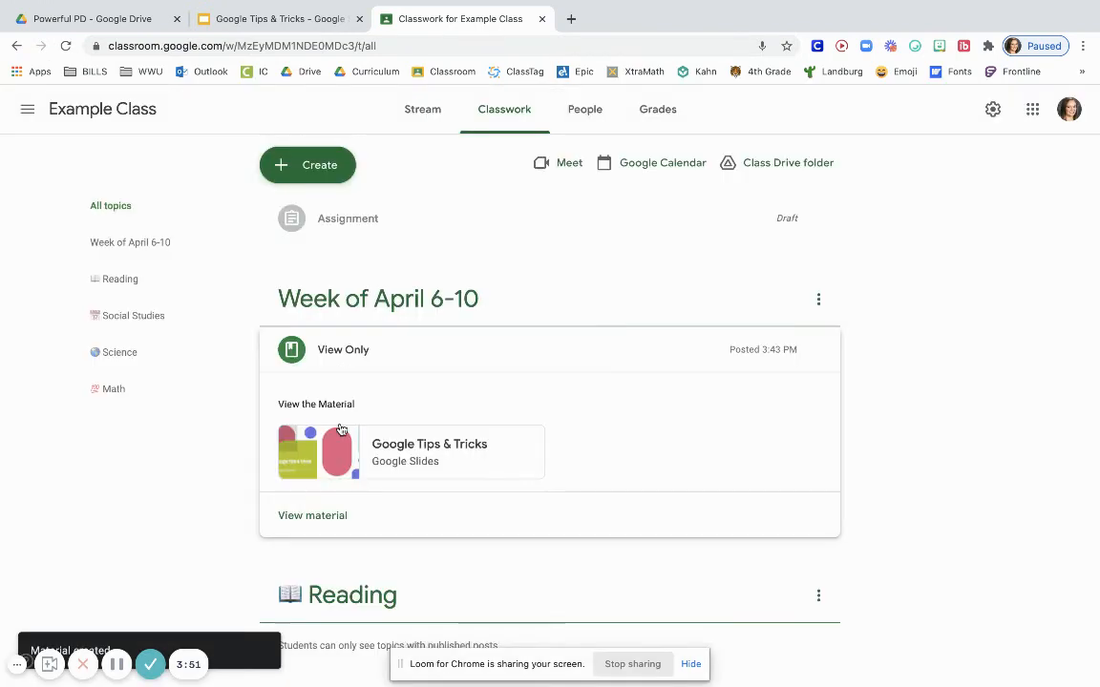
Create a new assignment in the class titled "Most Versatile", correcting the misspelled word with the suggested spelling
{"action": "left_click", "coordinate": [300, 168]}
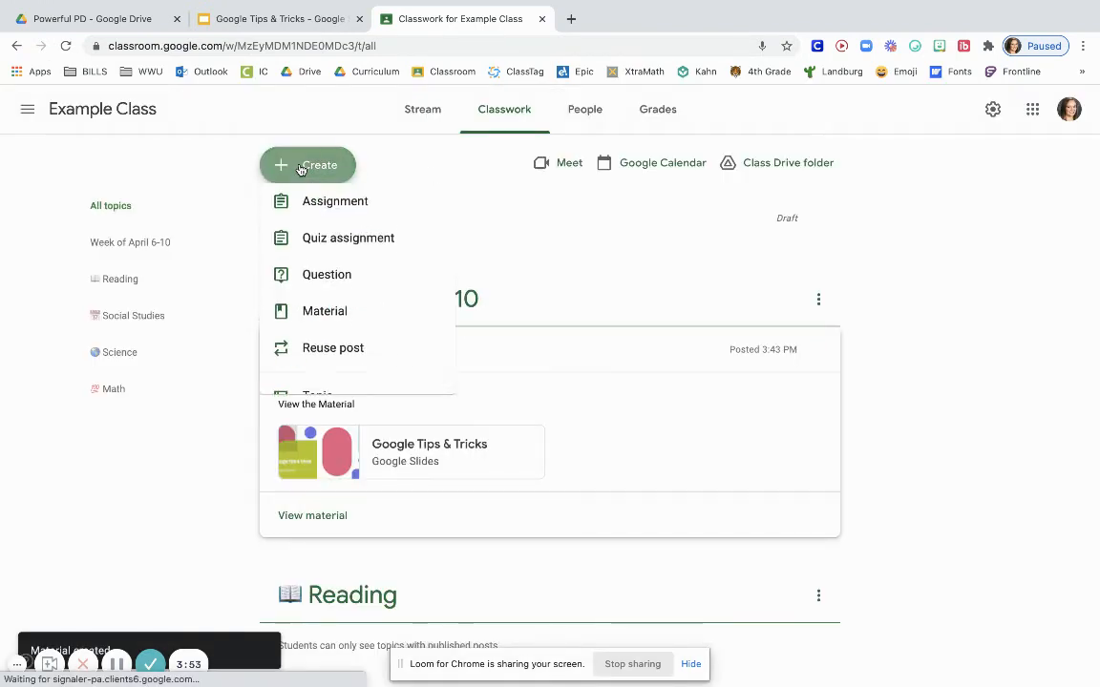
{"action": "left_click", "coordinate": [338, 216]}
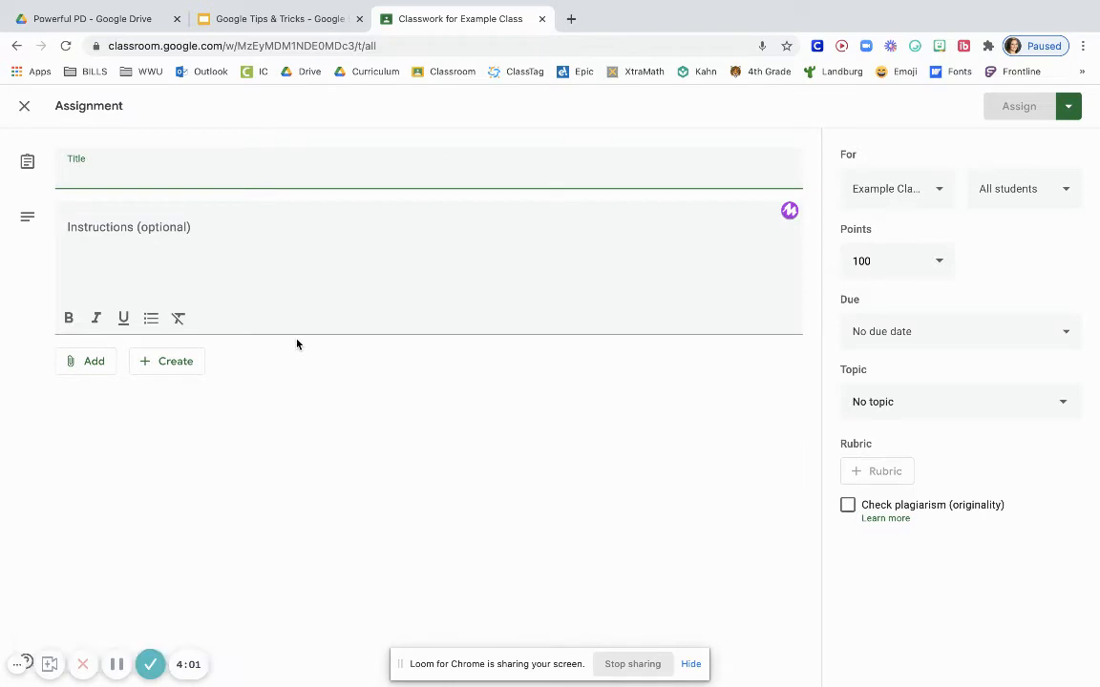
{"action": "type", "text": "Most "}
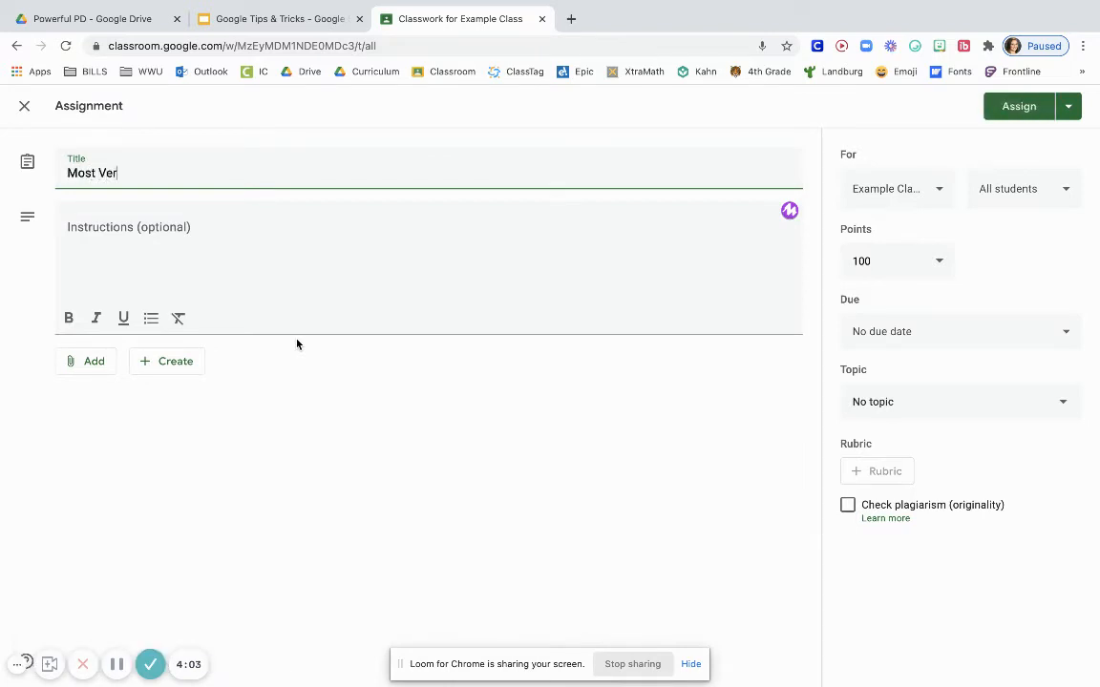
{"action": "type", "text": "Ver"}
{"action": "type", "text": "tis"}
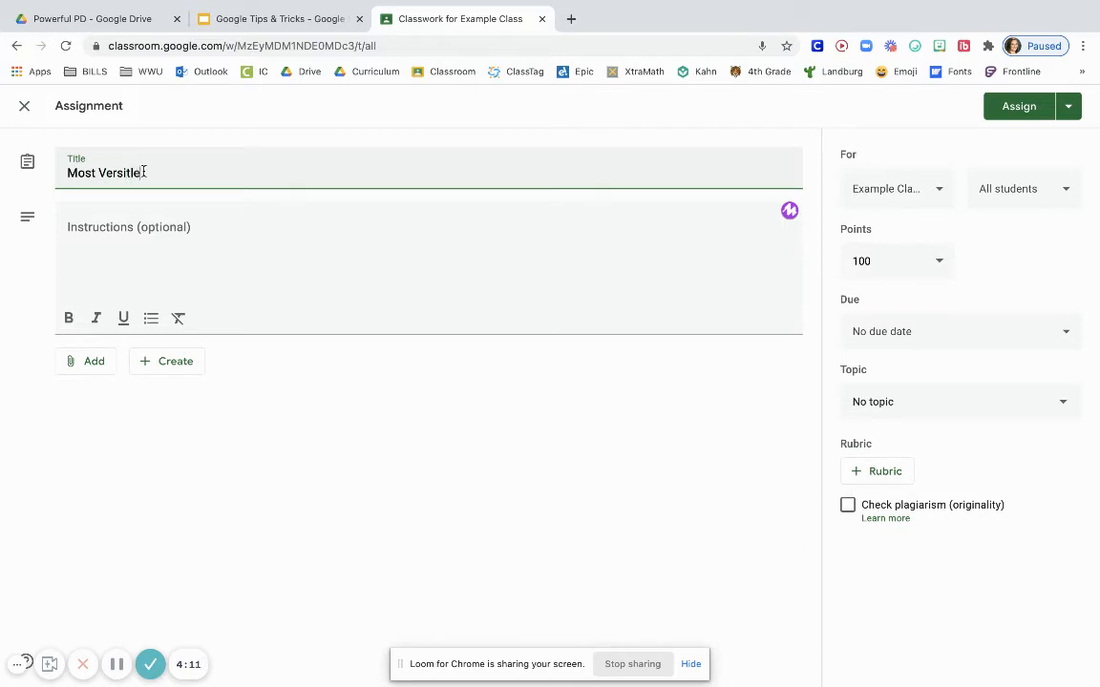
{"action": "left_click", "coordinate": [181, 234]}
{"action": "left_click", "coordinate": [64, 168]}
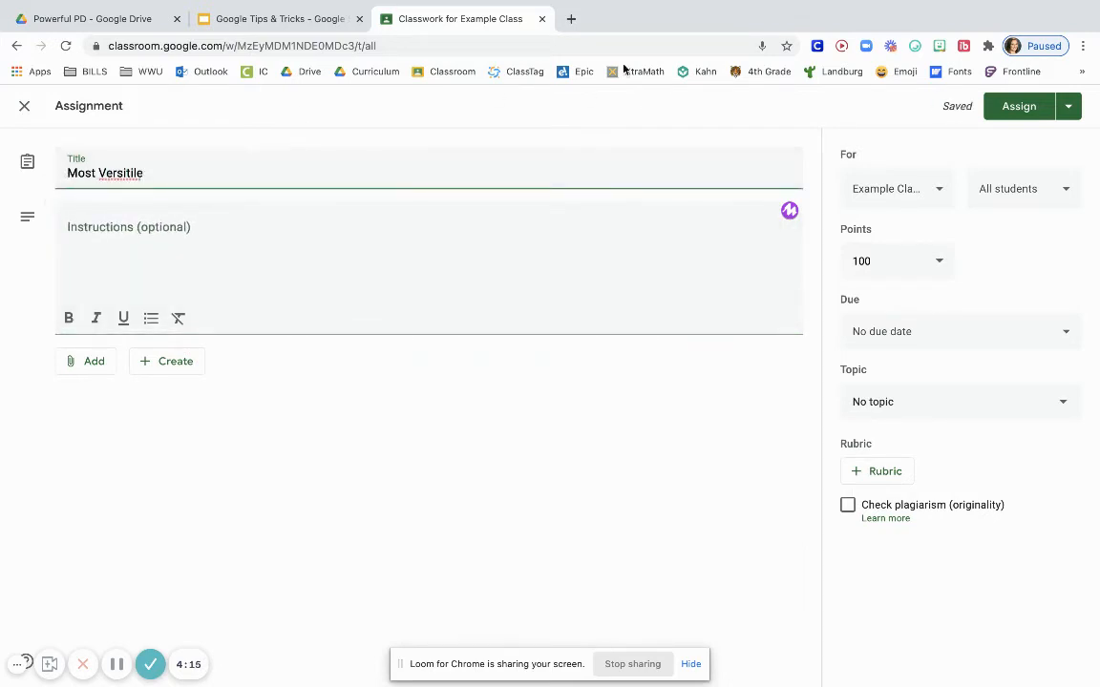
{"action": "right_click", "coordinate": [96, 172]}
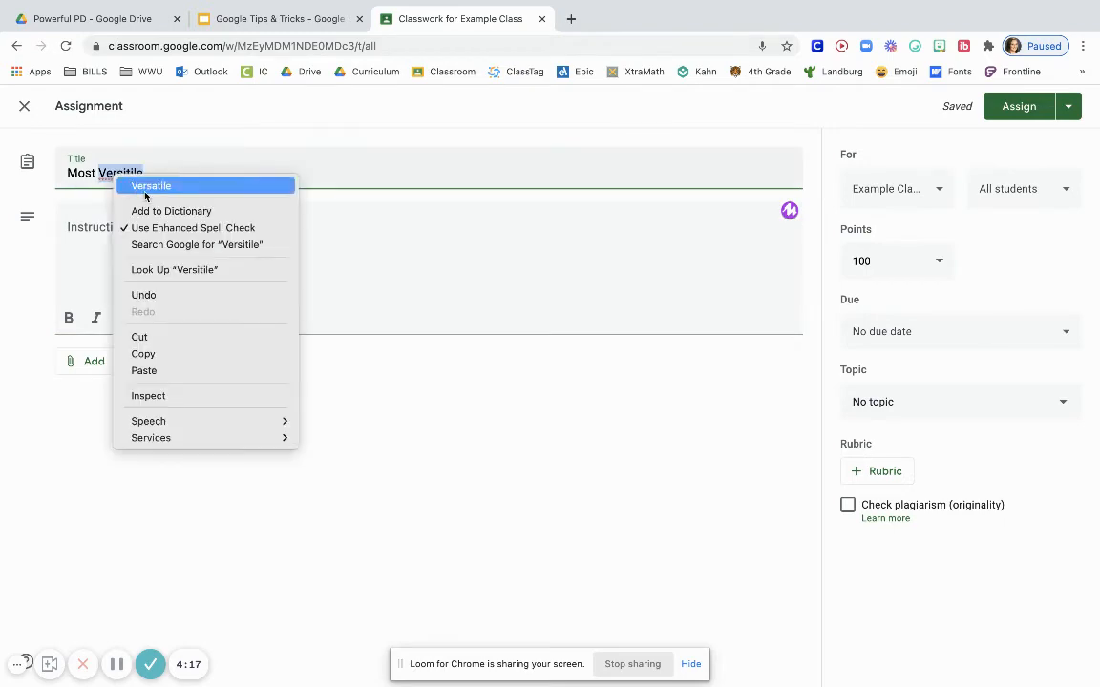
{"action": "left_click", "coordinate": [158, 184]}
Open the bookmarked EmojiCopy site in a new browser tab and copy the red hibiscus flower emoji from Animals & Nature
{"action": "left_click", "coordinate": [571, 19]}
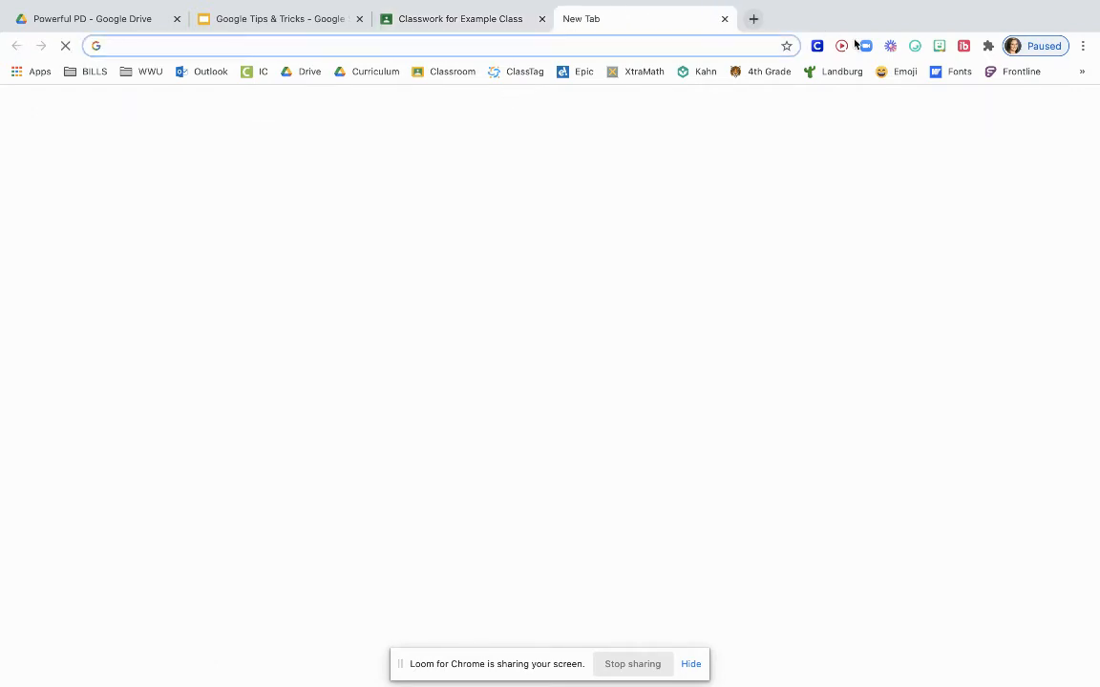
{"action": "left_click", "coordinate": [898, 71]}
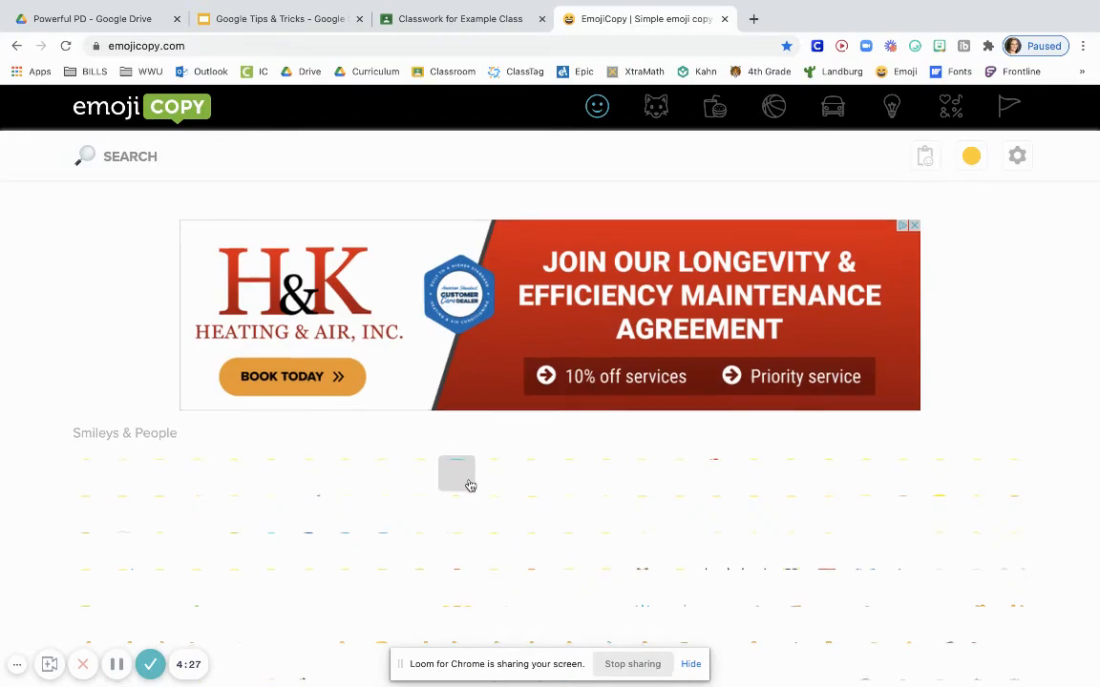
{"action": "scroll", "coordinate": [448, 458], "scroll_direction": "down", "scroll_amount": 5}
{"action": "scroll", "coordinate": [469, 486], "scroll_direction": "down", "scroll_amount": 10}
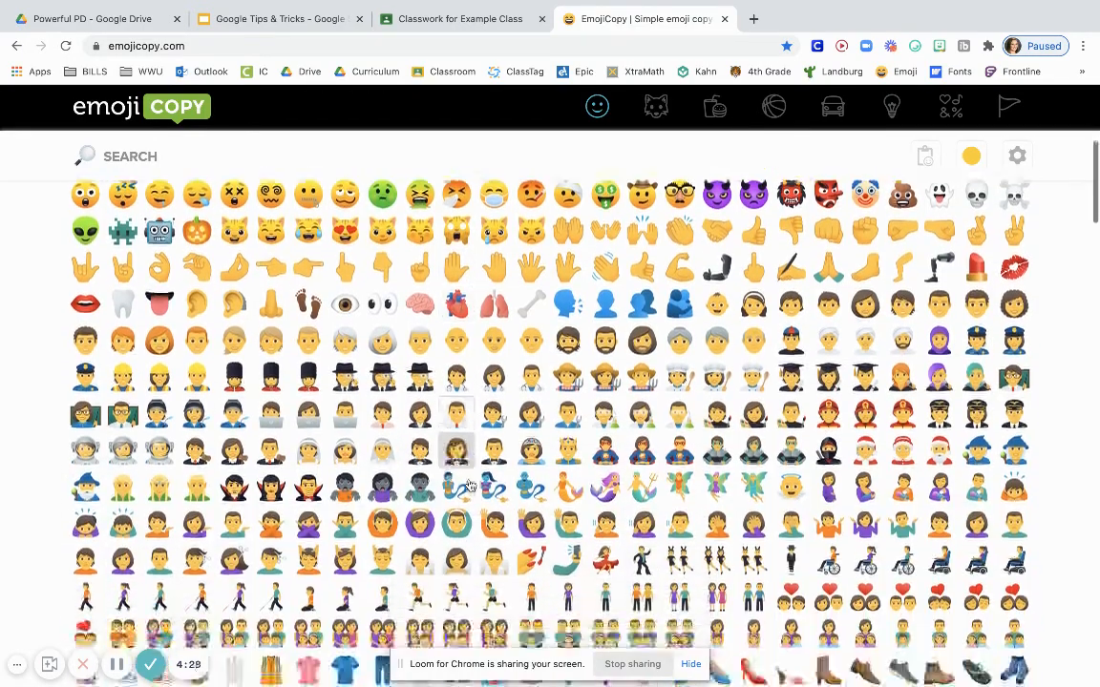
{"action": "scroll", "coordinate": [470, 486], "scroll_direction": "down", "scroll_amount": 5}
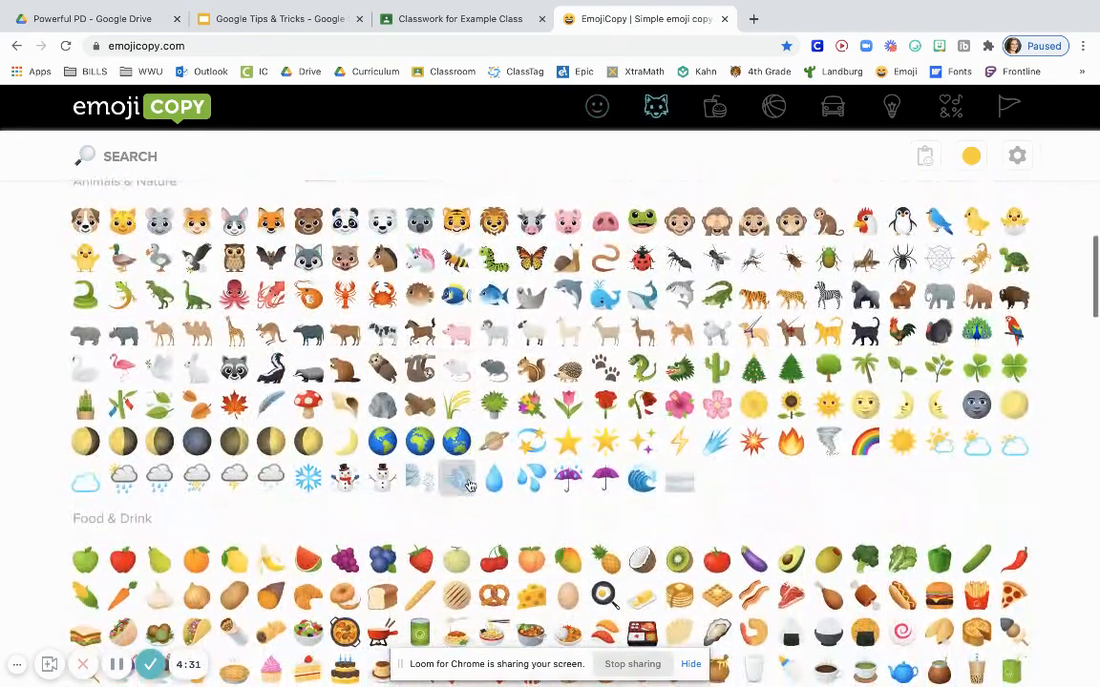
{"action": "scroll", "coordinate": [463, 477], "scroll_direction": "up", "scroll_amount": 1}
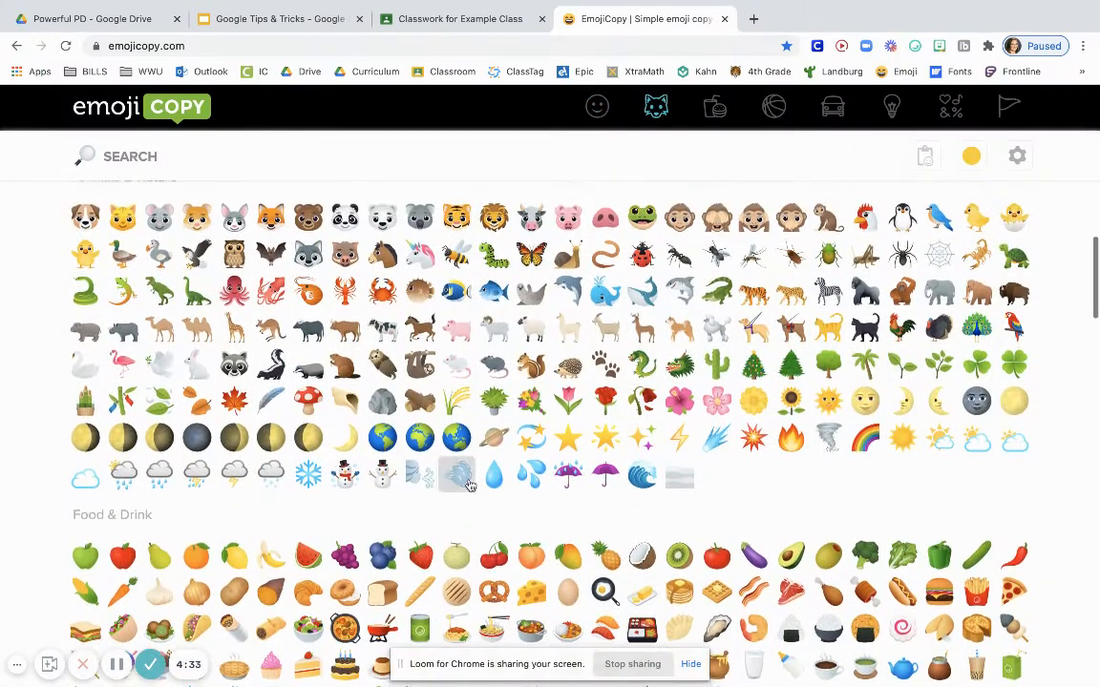
{"action": "left_click", "coordinate": [677, 405]}
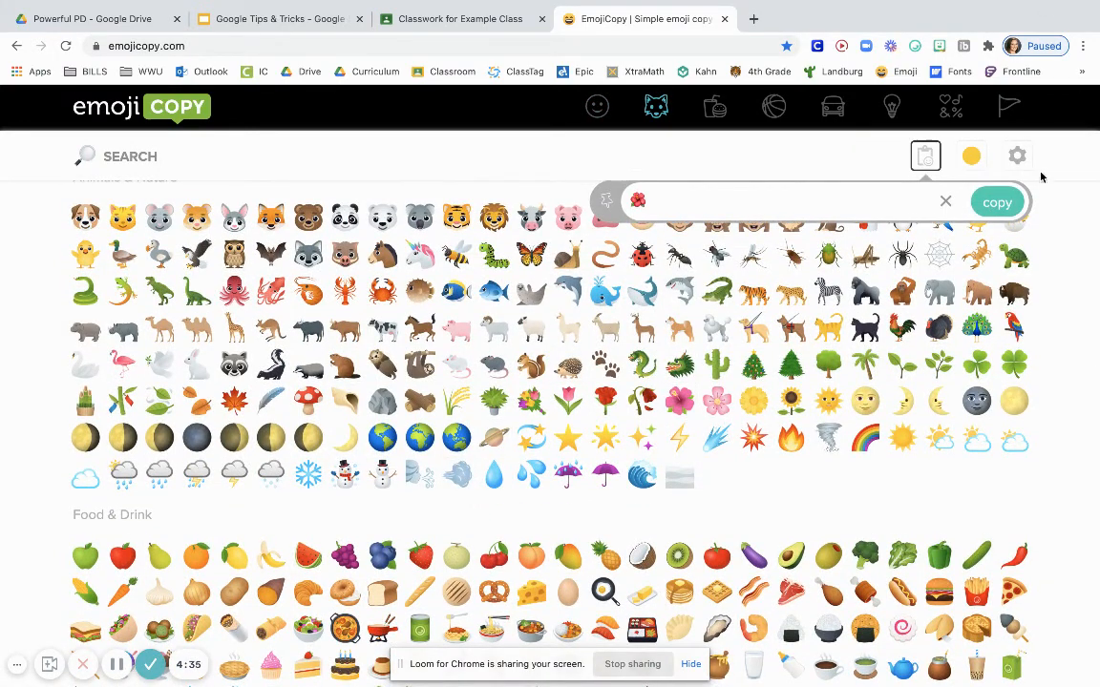
Back in the Classroom assignment, put the copied flower emoji before "Most" in the title and enter "Directions" as the instructions
{"action": "left_click", "coordinate": [415, 29]}
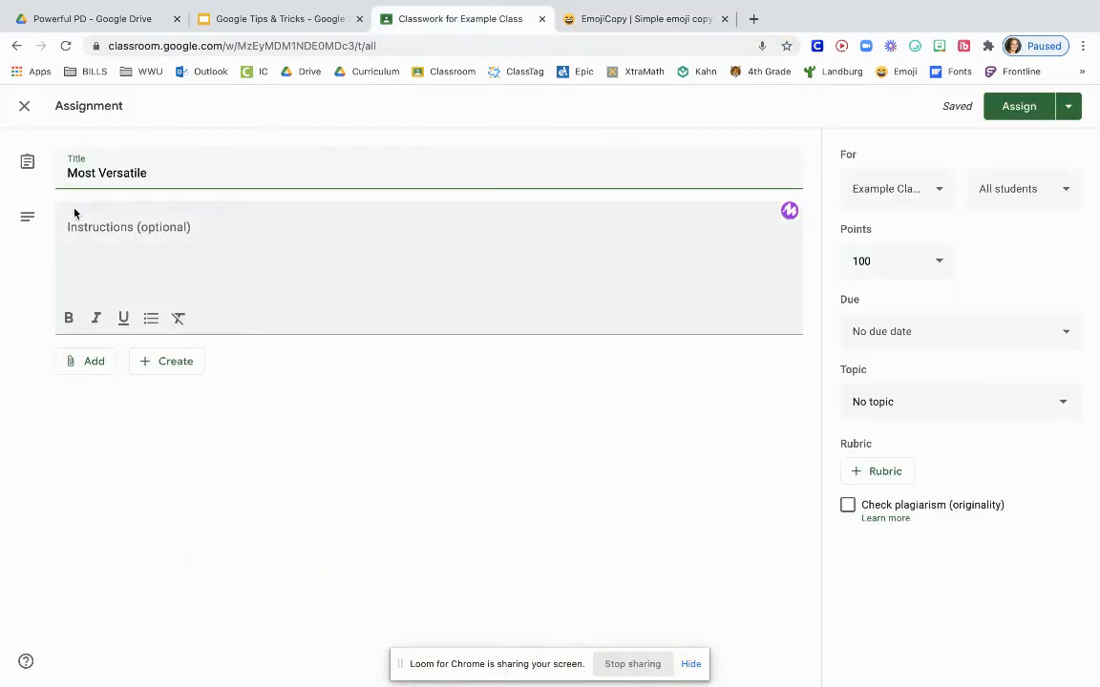
{"action": "right_click", "coordinate": [61, 170]}
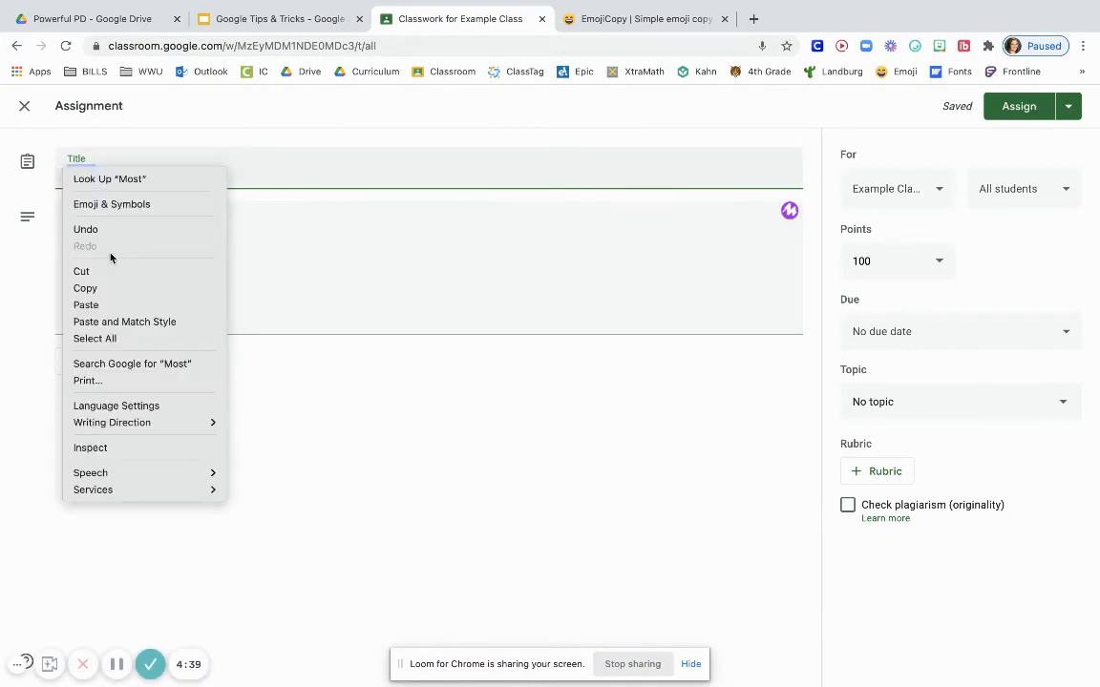
{"action": "left_click", "coordinate": [105, 306]}
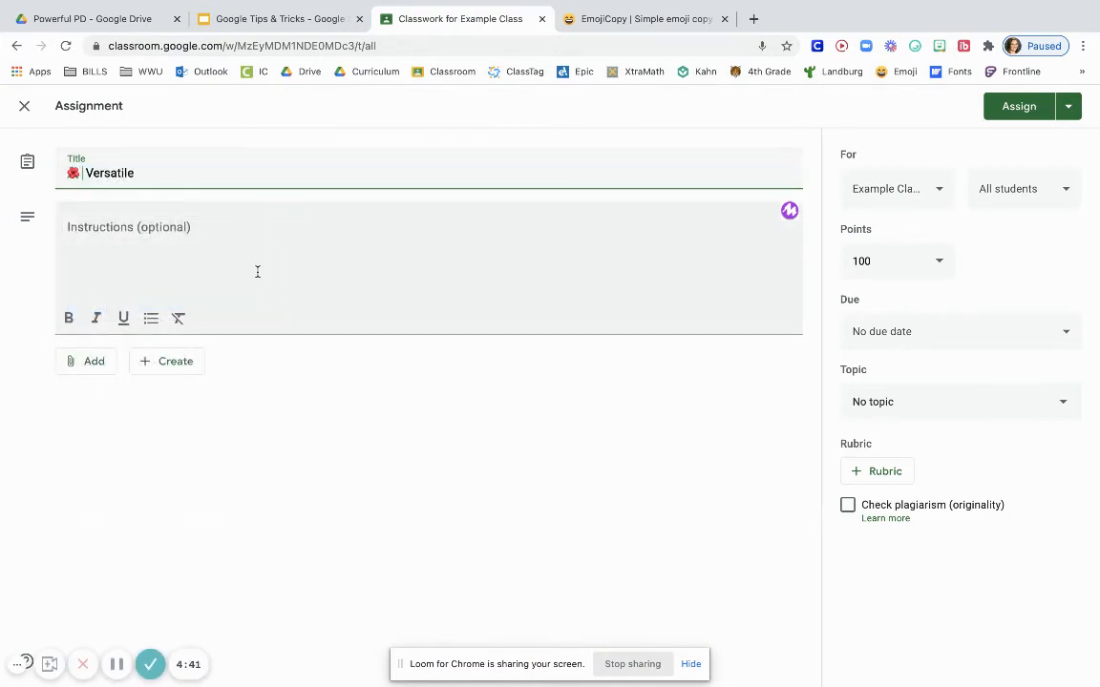
{"action": "type", "text": "Most"}
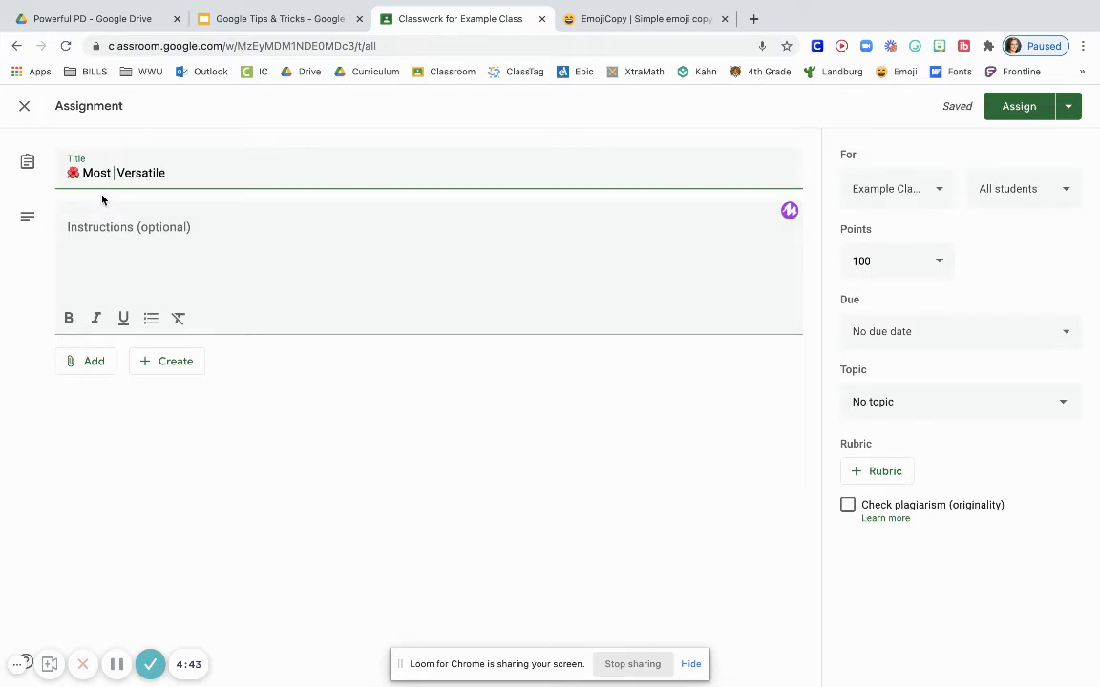
{"action": "left_click", "coordinate": [103, 253]}
{"action": "type", "text": "Dre"}
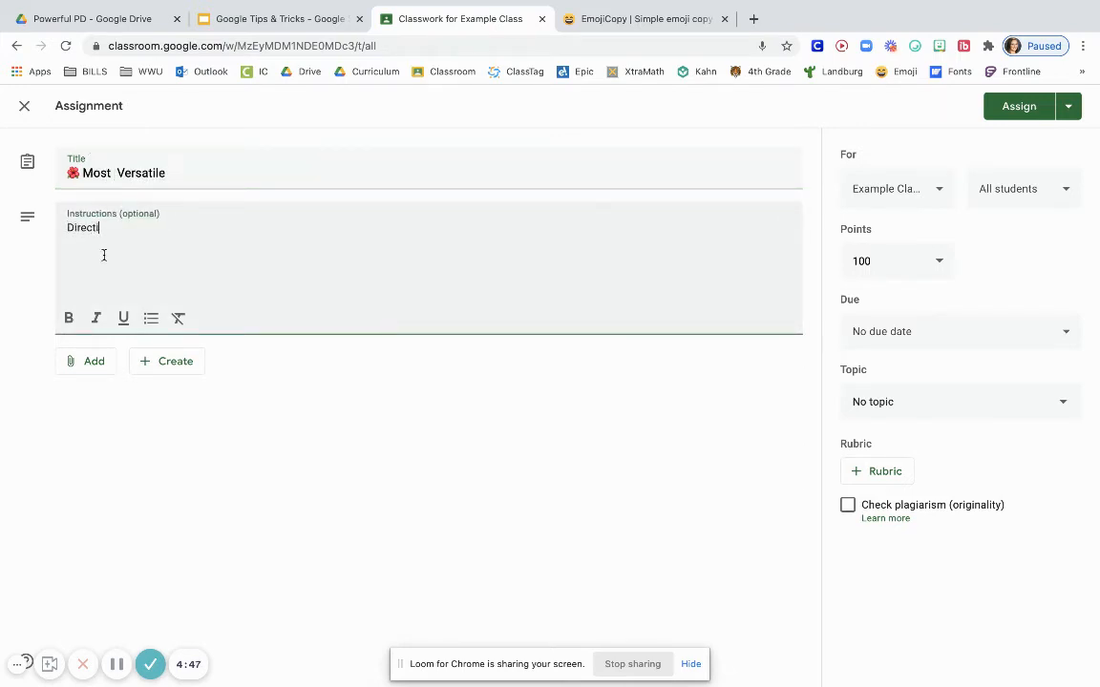
Attach the recent Google Tips & Tricks slides from Google Drive to the assignment
{"action": "left_click", "coordinate": [87, 364]}
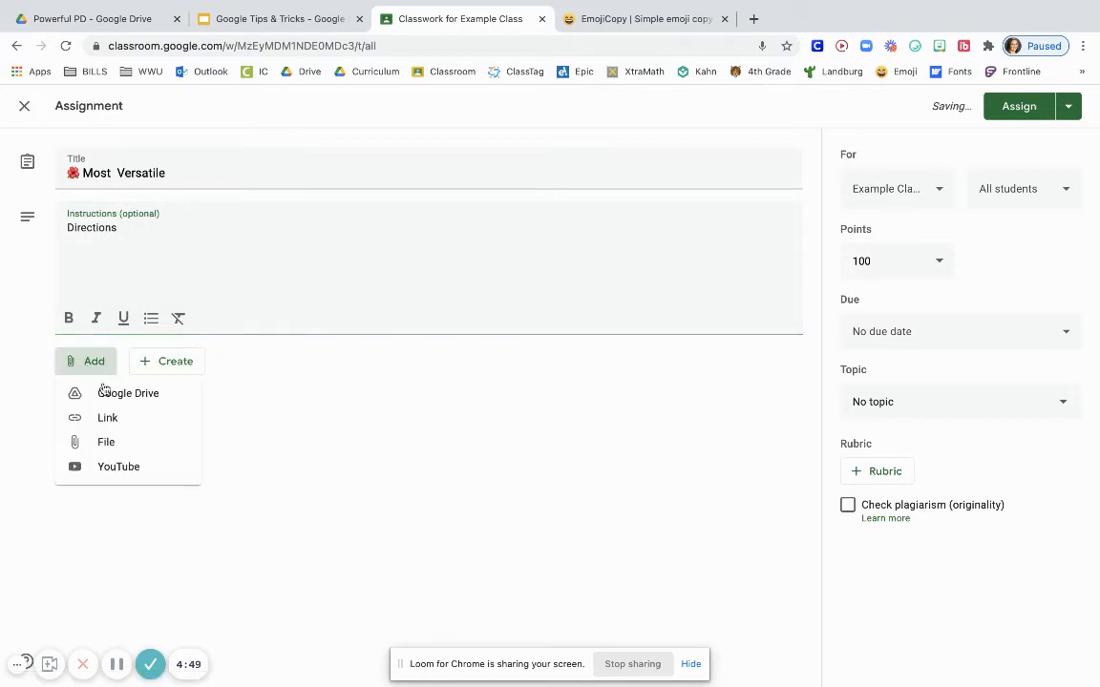
{"action": "left_click", "coordinate": [116, 395]}
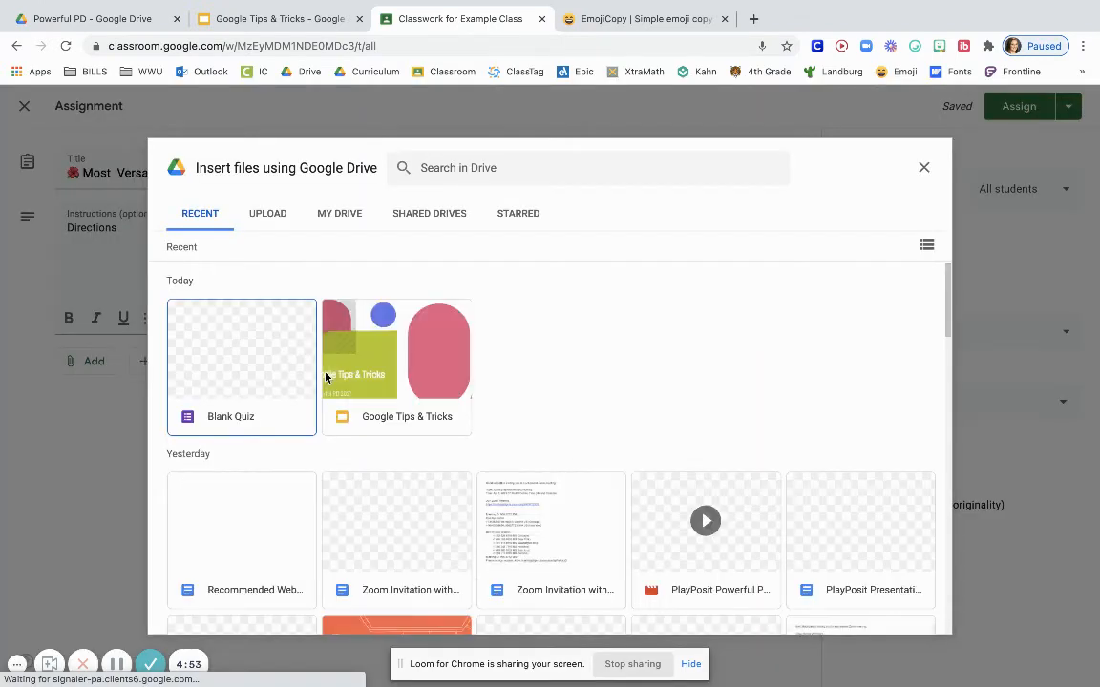
{"action": "left_click", "coordinate": [416, 333]}
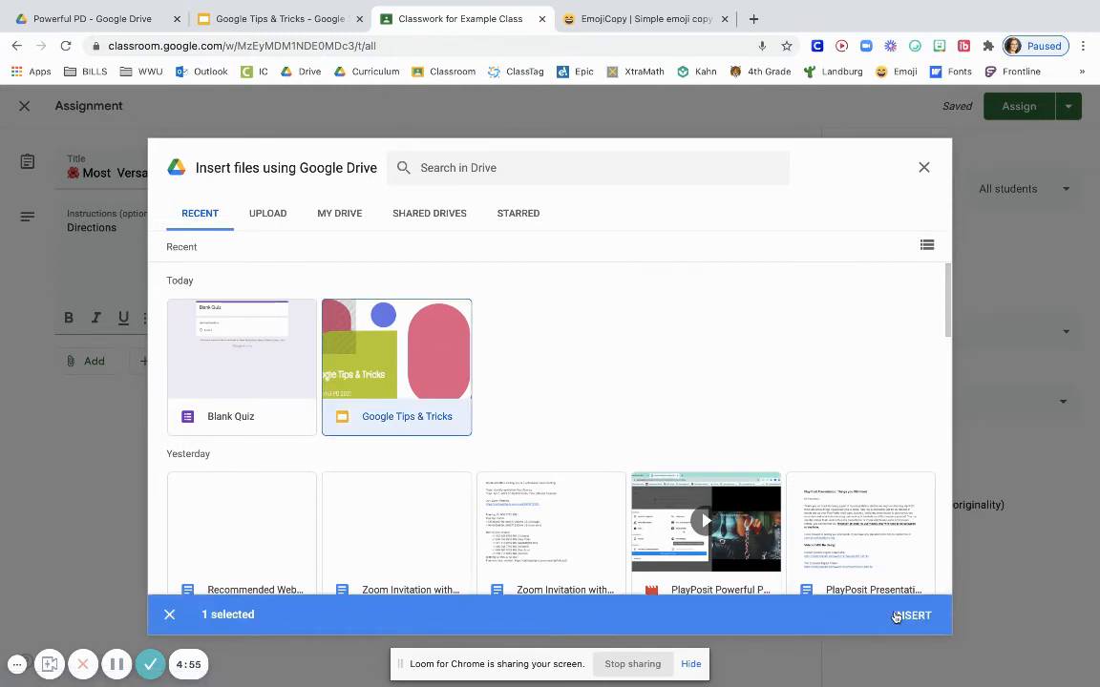
{"action": "left_click", "coordinate": [912, 616]}
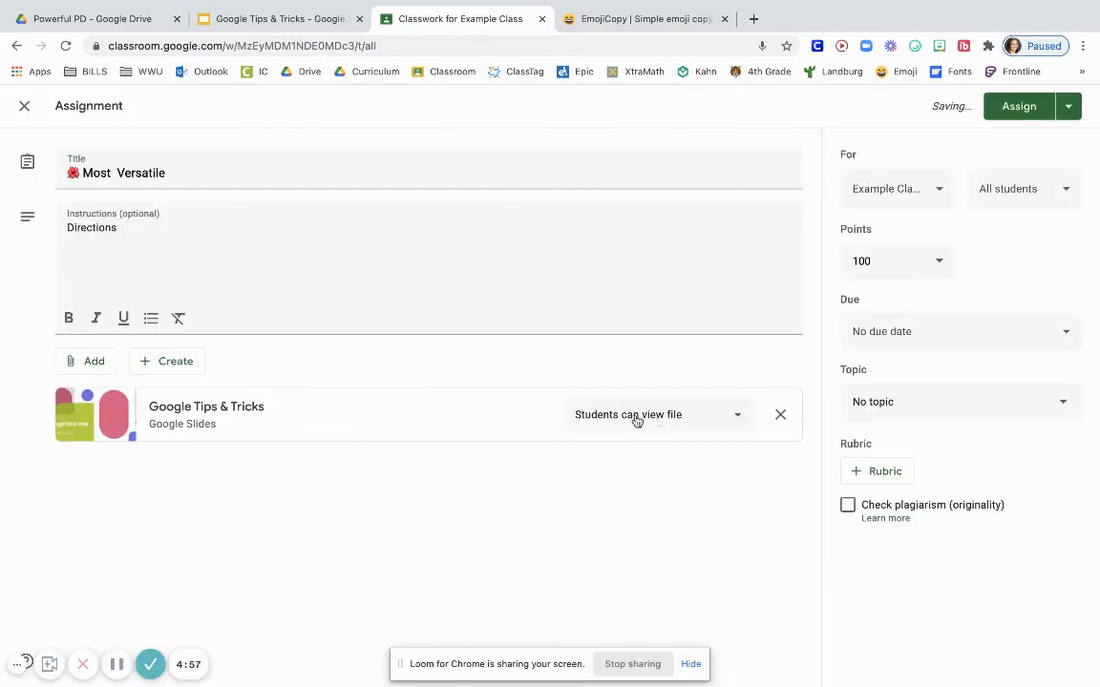
Try to attach the Google Tips & Tricks slides from Google Drive a second time
{"action": "left_click", "coordinate": [93, 363]}
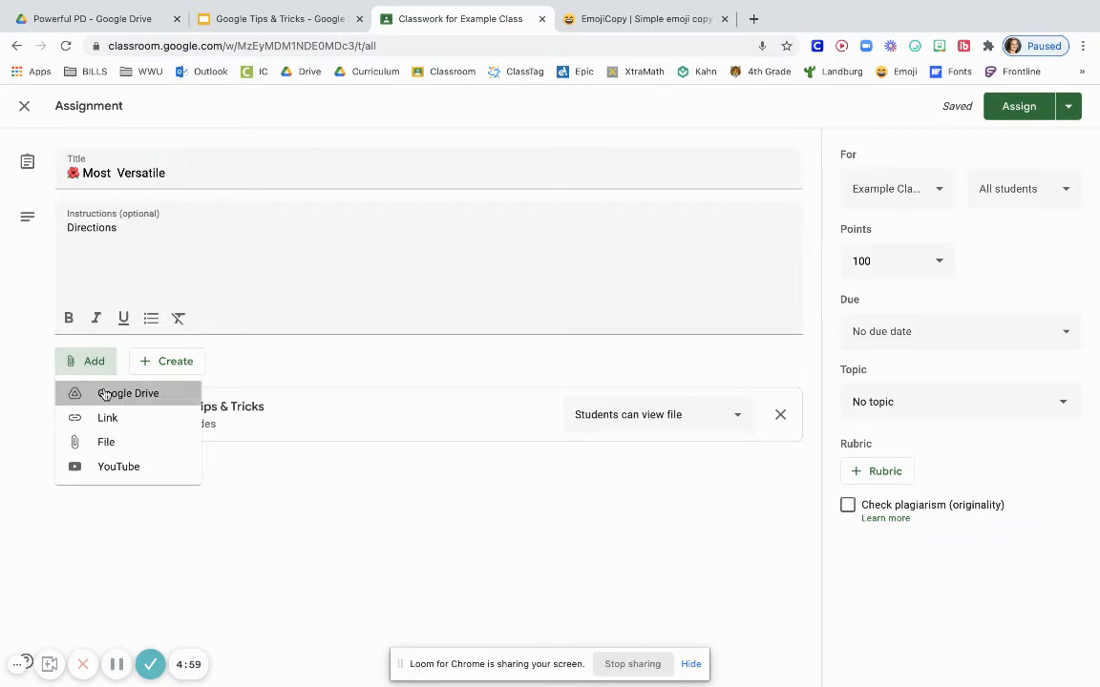
{"action": "left_click", "coordinate": [100, 393]}
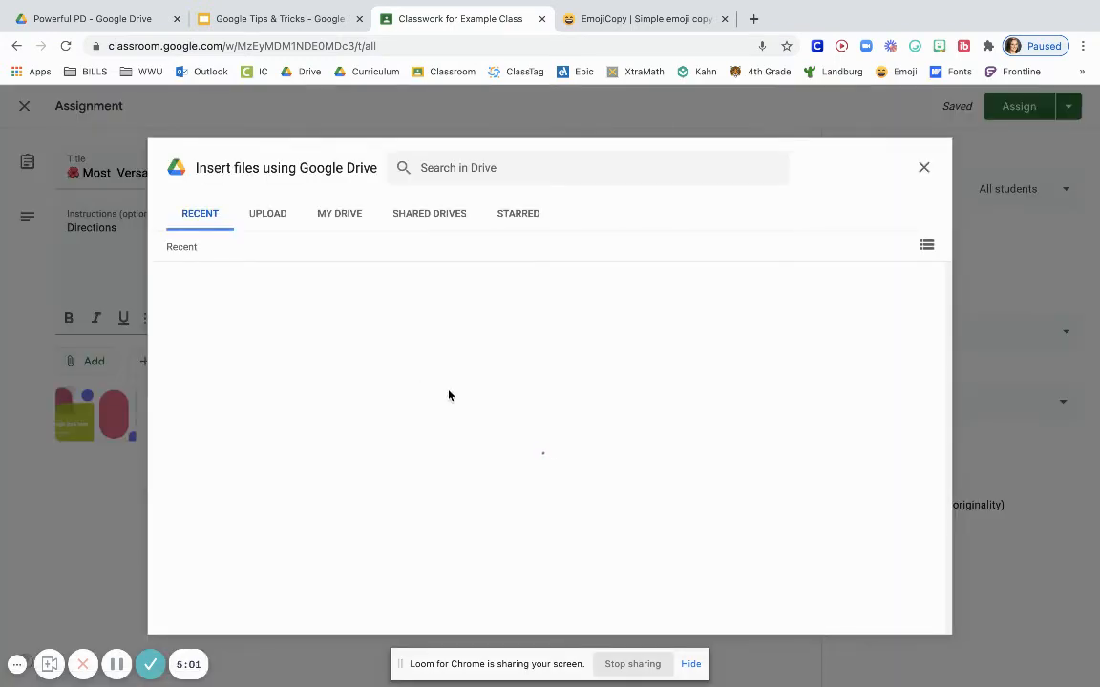
{"action": "left_click", "coordinate": [422, 346]}
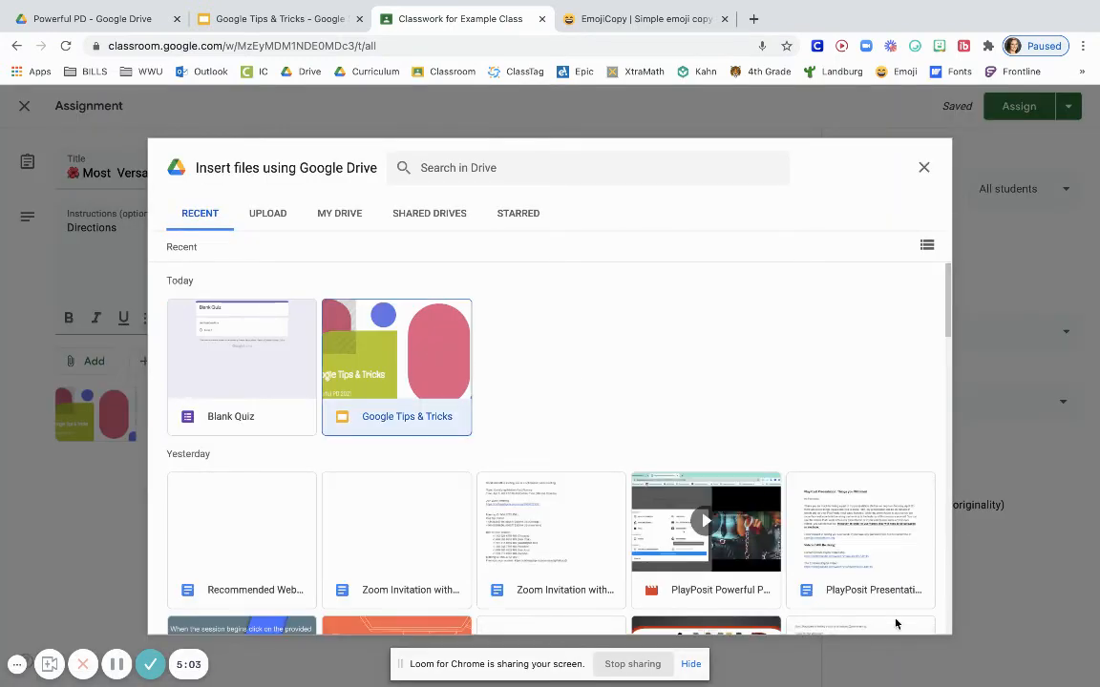
{"action": "left_click", "coordinate": [911, 614]}
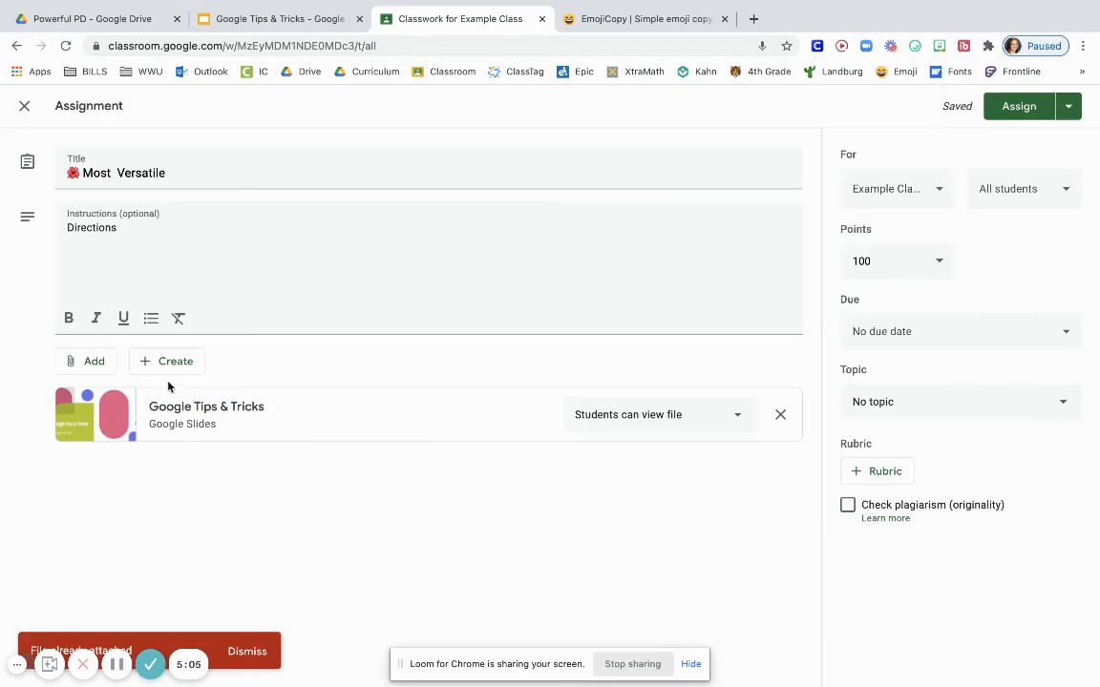
Attach the Author's Purpose slides from this week's recent Google Drive files and set them to make a copy for each student
{"action": "left_click", "coordinate": [88, 361]}
{"action": "left_click", "coordinate": [105, 392]}
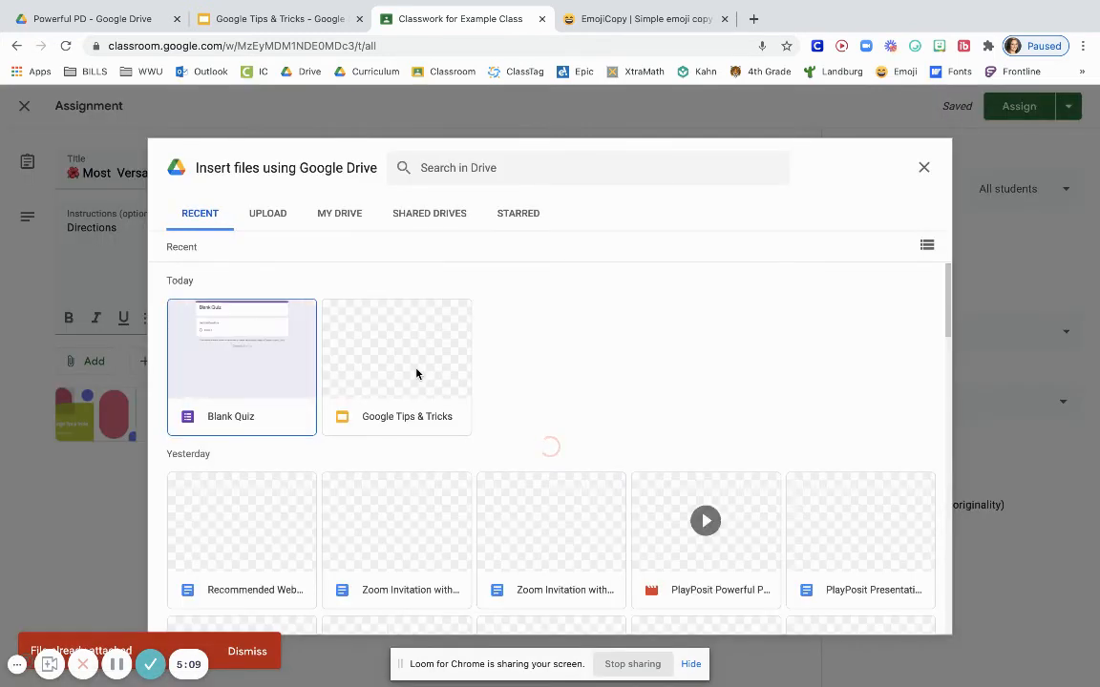
{"action": "scroll", "coordinate": [416, 373], "scroll_direction": "down", "scroll_amount": 5}
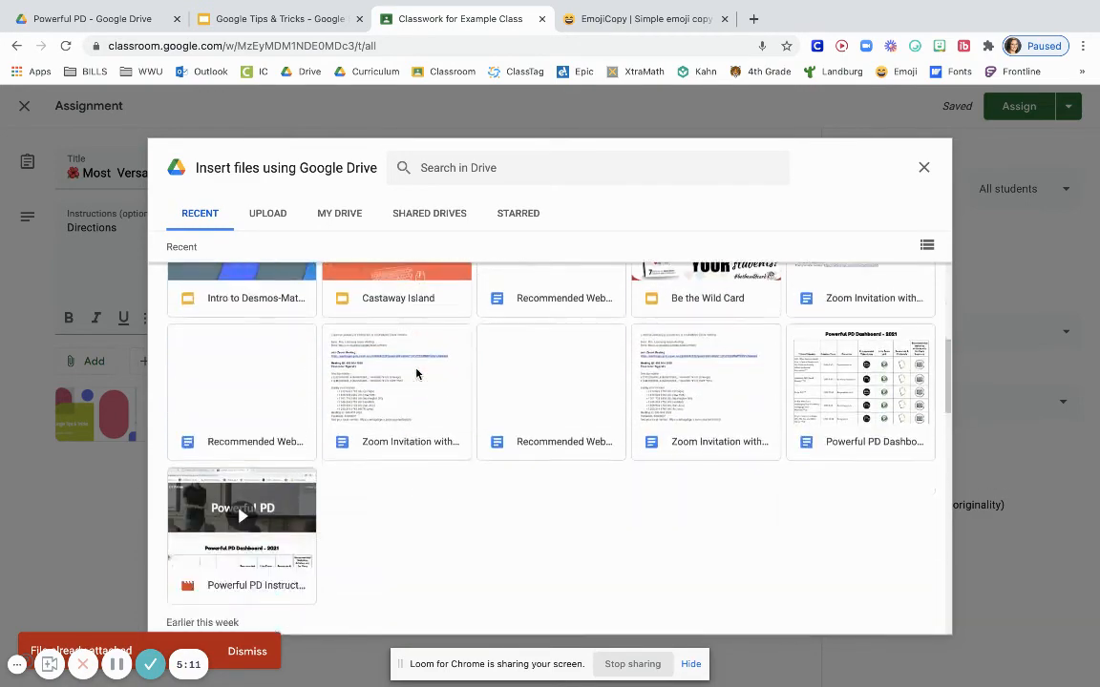
{"action": "scroll", "coordinate": [416, 373], "scroll_direction": "down", "scroll_amount": 4}
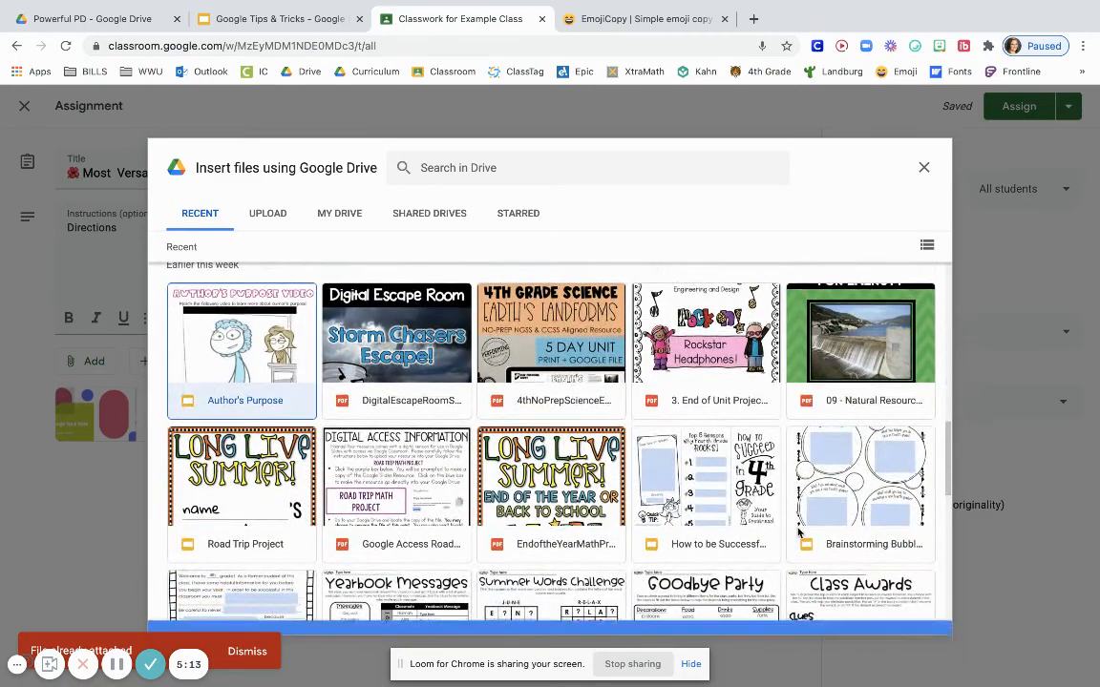
{"action": "left_click", "coordinate": [899, 620]}
{"action": "left_click", "coordinate": [640, 480]}
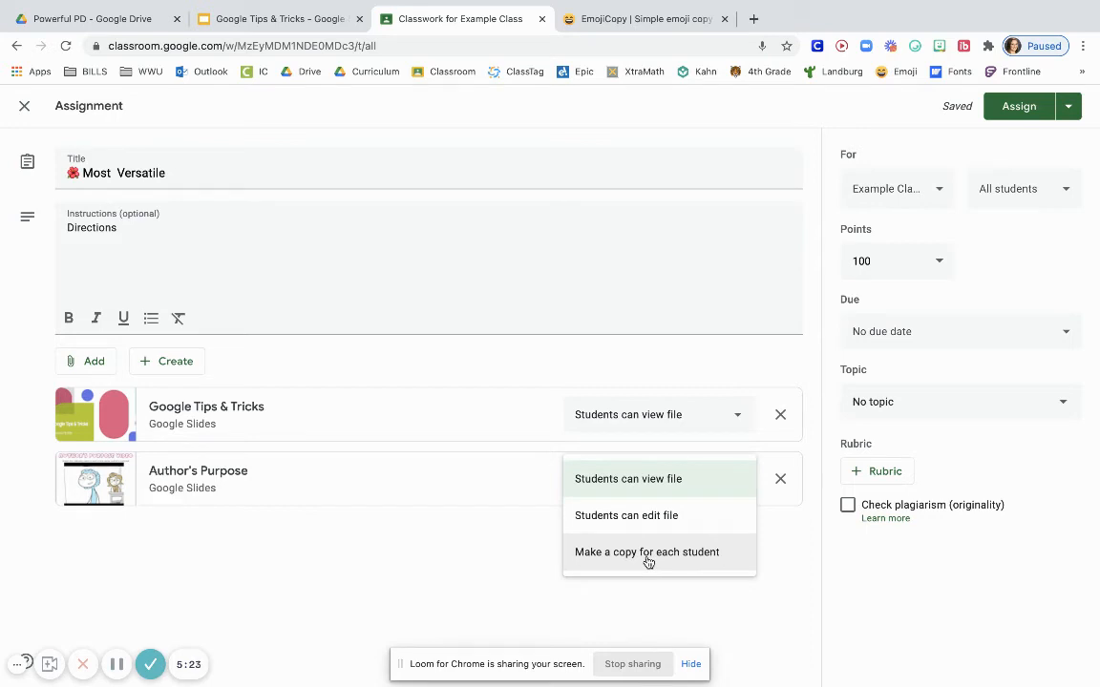
{"action": "left_click", "coordinate": [648, 562]}
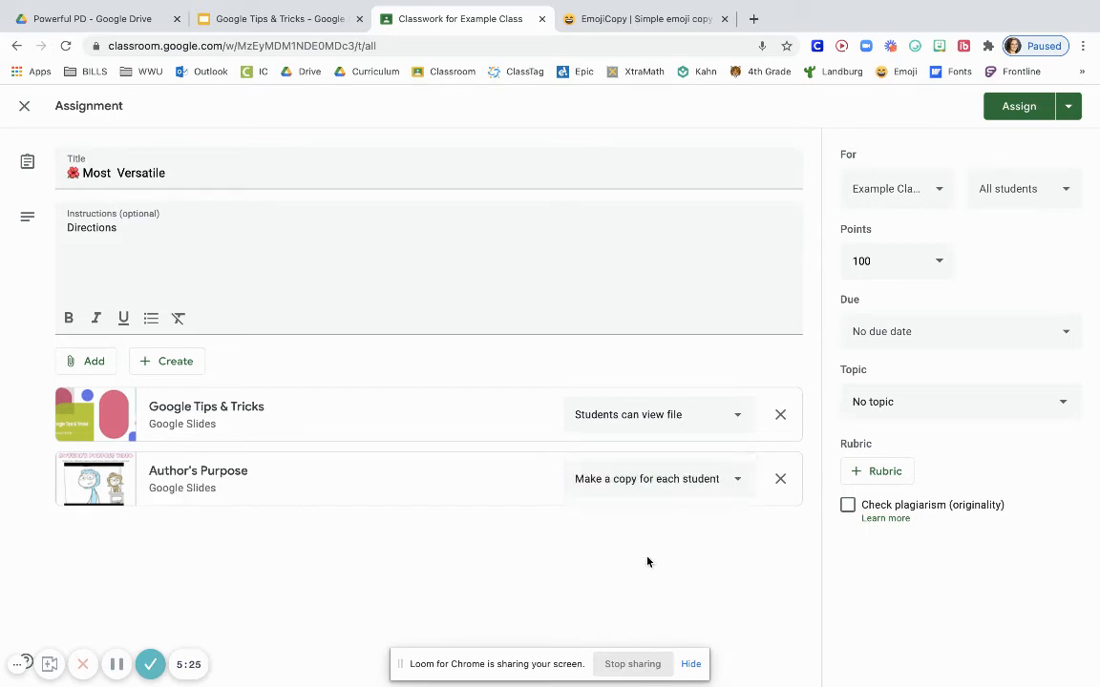
Attach the Brainstorming Bubbles slides from this week's recent Google Drive files to the assignment as a third file
{"action": "left_click", "coordinate": [92, 362]}
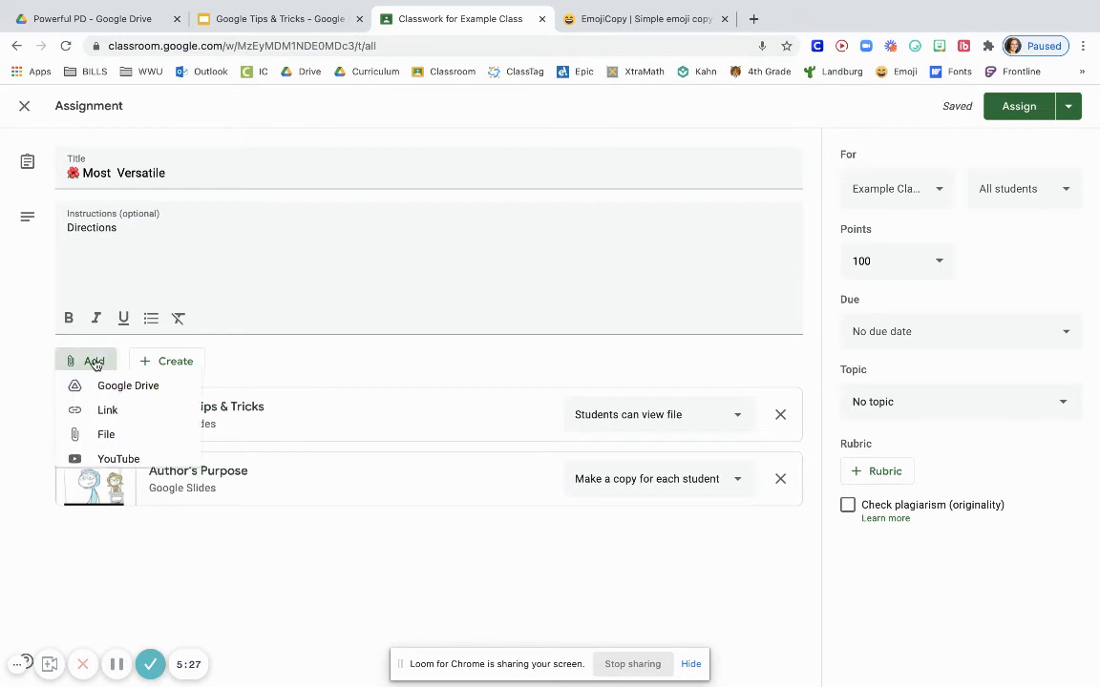
{"action": "left_click", "coordinate": [108, 394]}
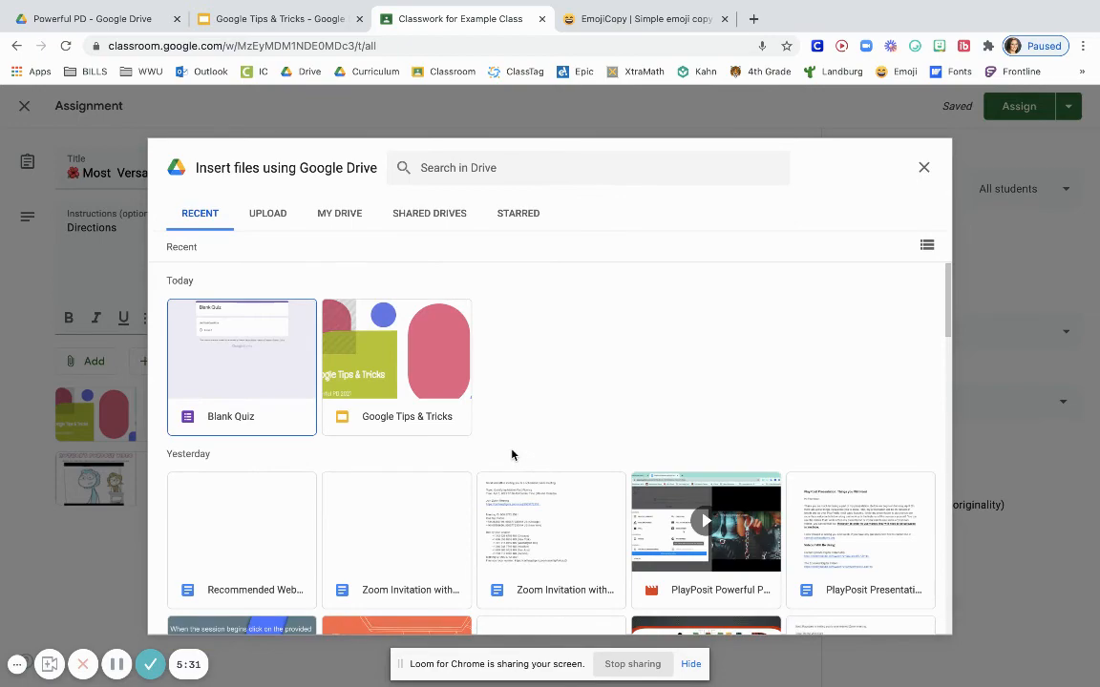
{"action": "scroll", "coordinate": [512, 455], "scroll_direction": "down", "scroll_amount": 1}
{"action": "scroll", "coordinate": [512, 455], "scroll_direction": "down", "scroll_amount": 3}
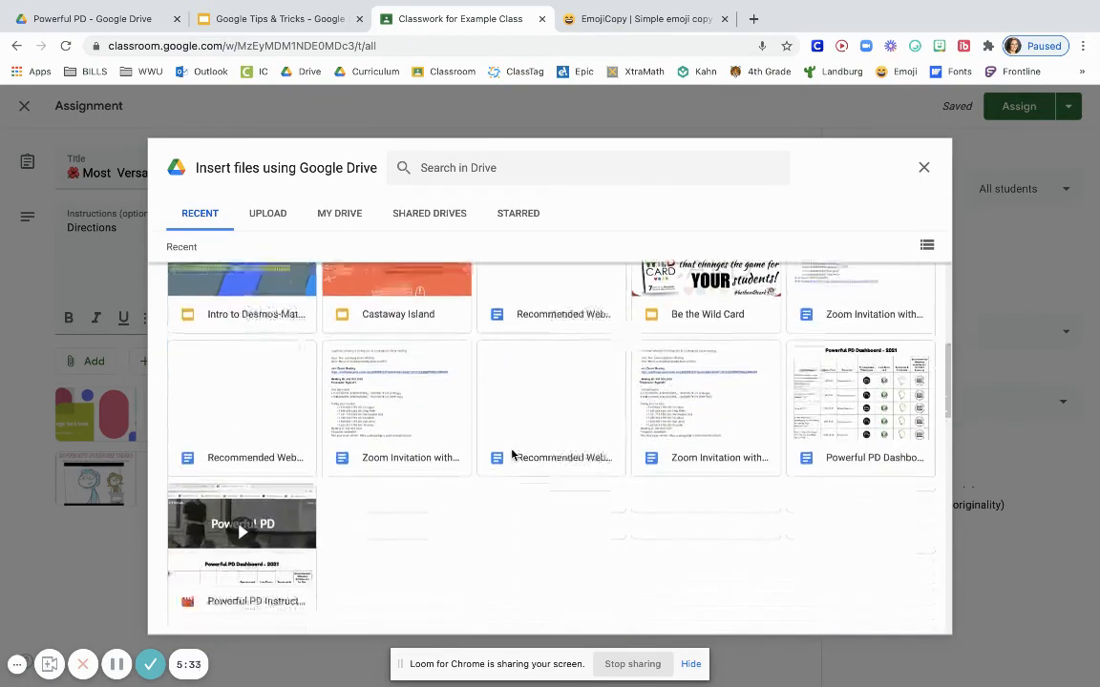
{"action": "scroll", "coordinate": [512, 454], "scroll_direction": "down", "scroll_amount": 4}
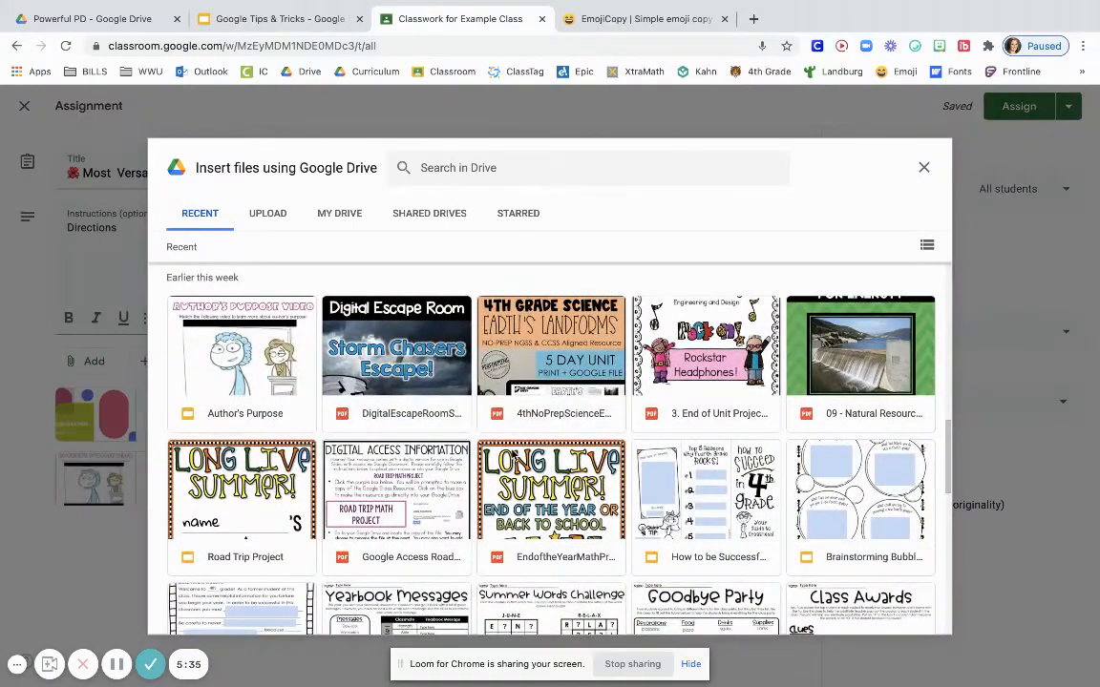
{"action": "scroll", "coordinate": [512, 455], "scroll_direction": "down", "scroll_amount": 1}
{"action": "left_click", "coordinate": [855, 463]}
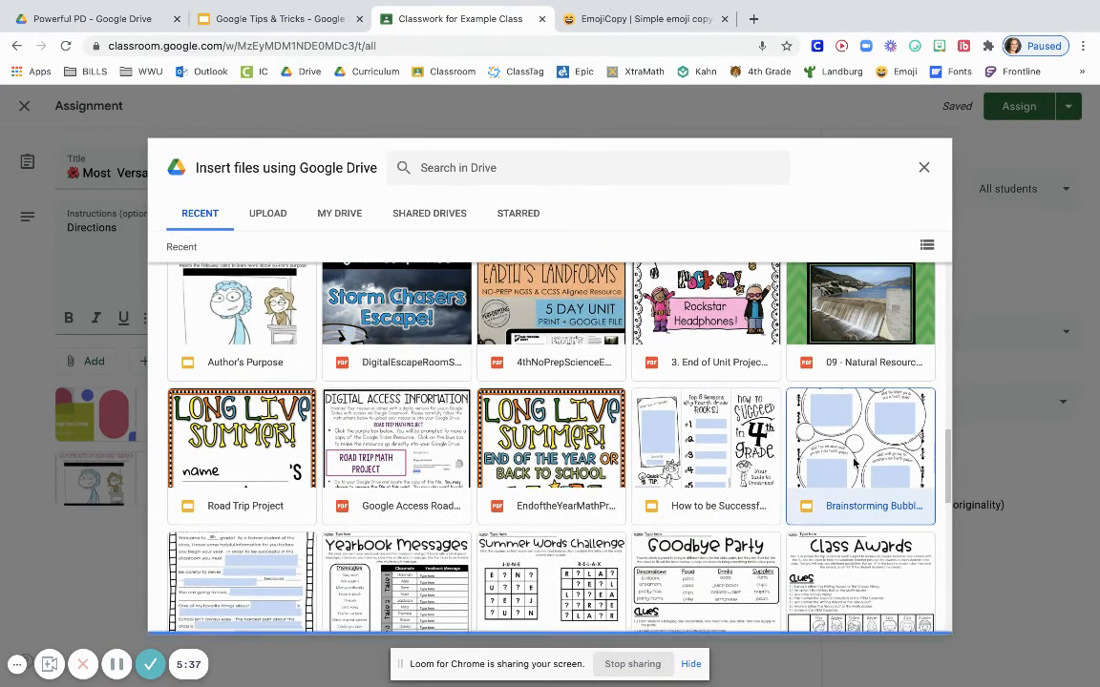
{"action": "left_click", "coordinate": [909, 613]}
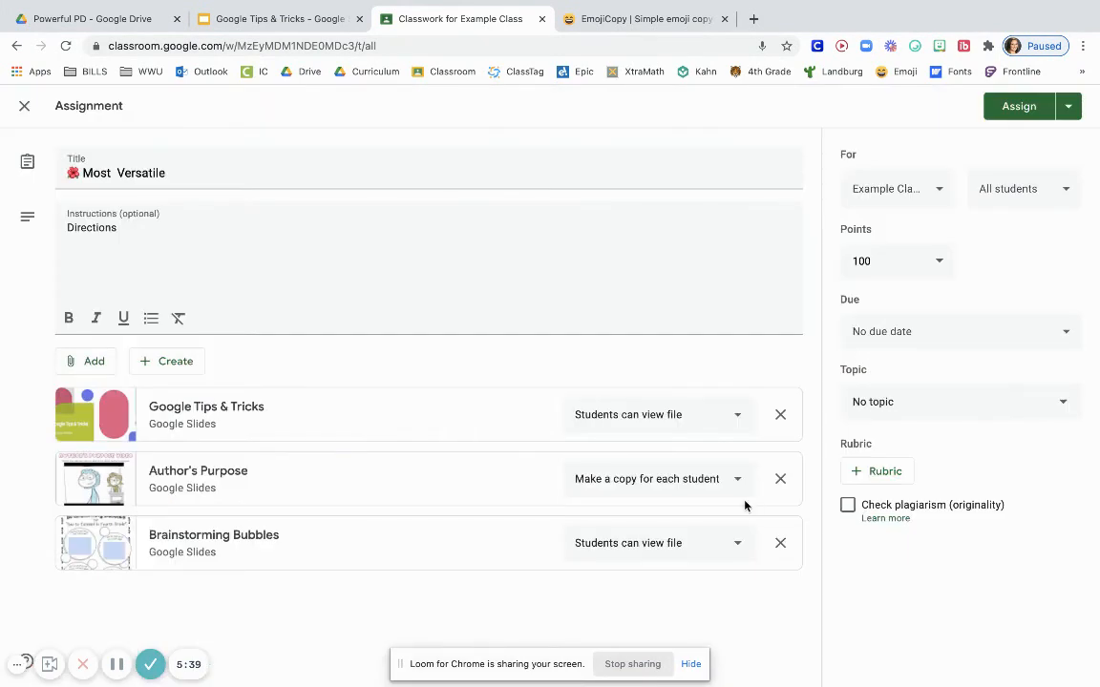
Allow students to edit the Brainstorming Bubbles file and file the assignment under the Reading topic
{"action": "left_click", "coordinate": [729, 542]}
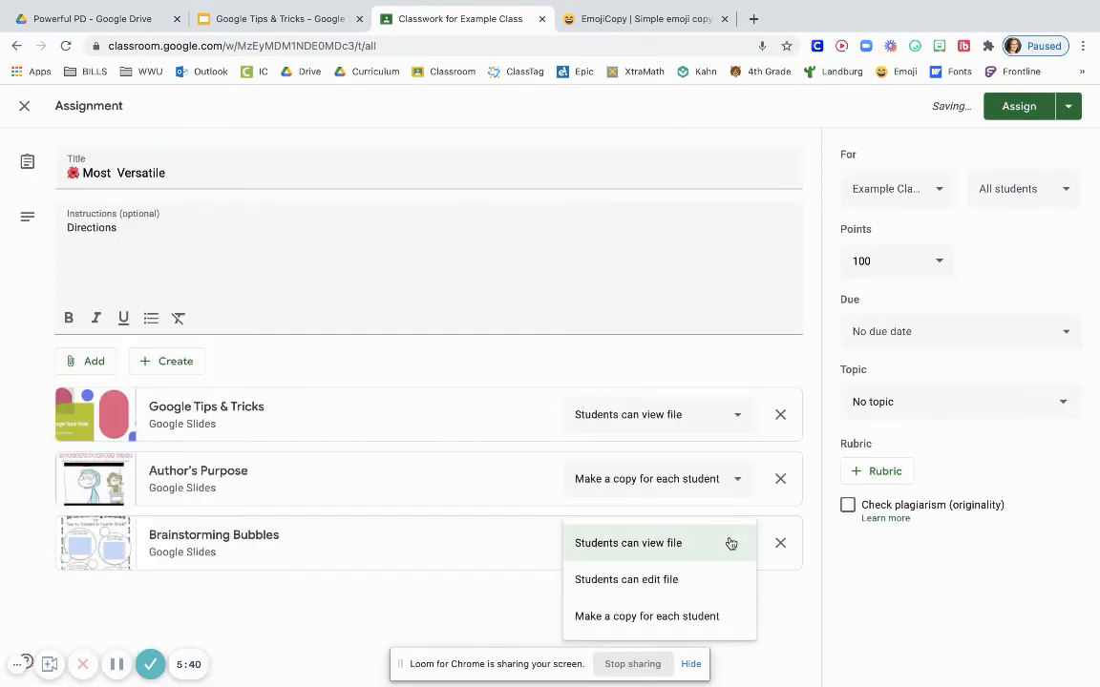
{"action": "left_click", "coordinate": [647, 583]}
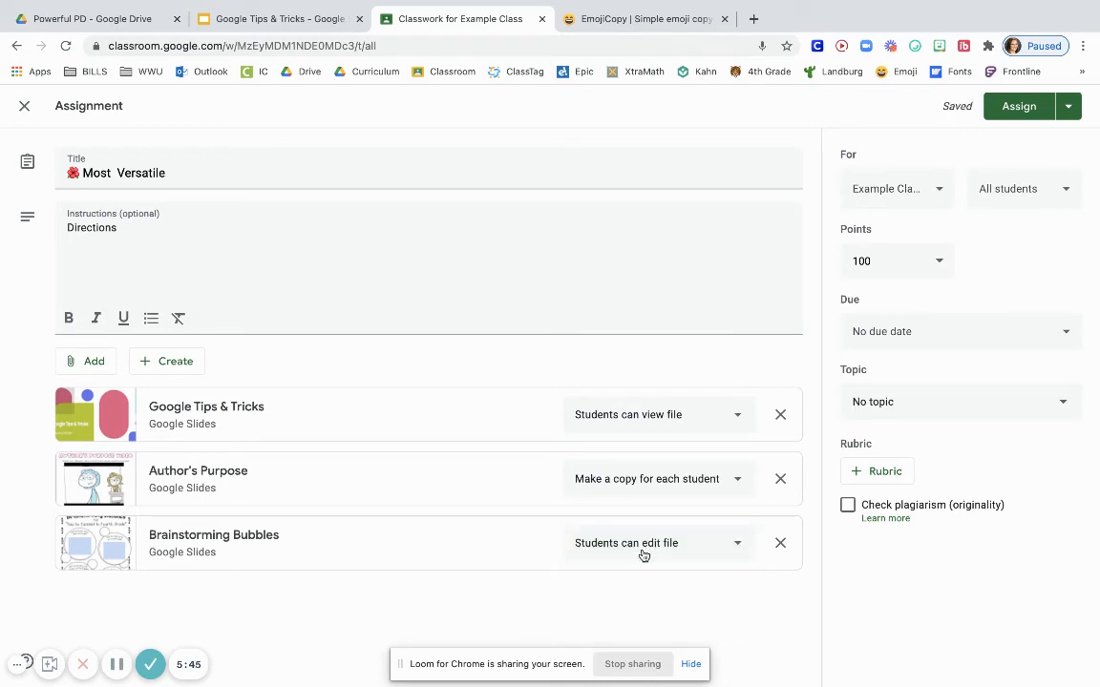
{"action": "left_click", "coordinate": [967, 405]}
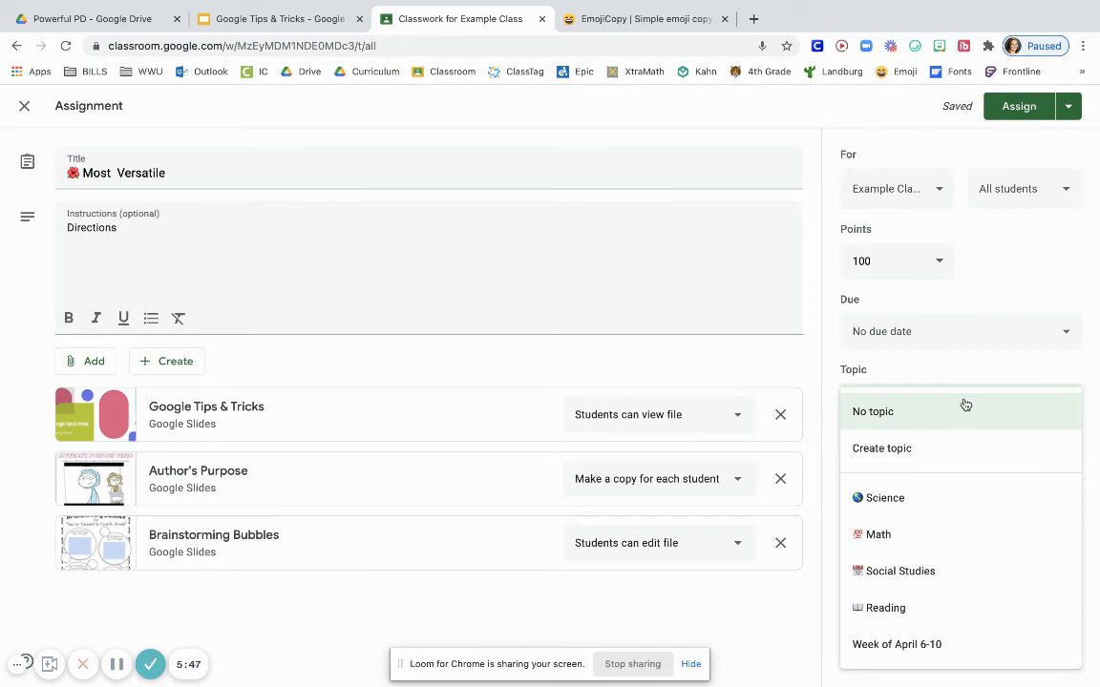
{"action": "left_click", "coordinate": [911, 606]}
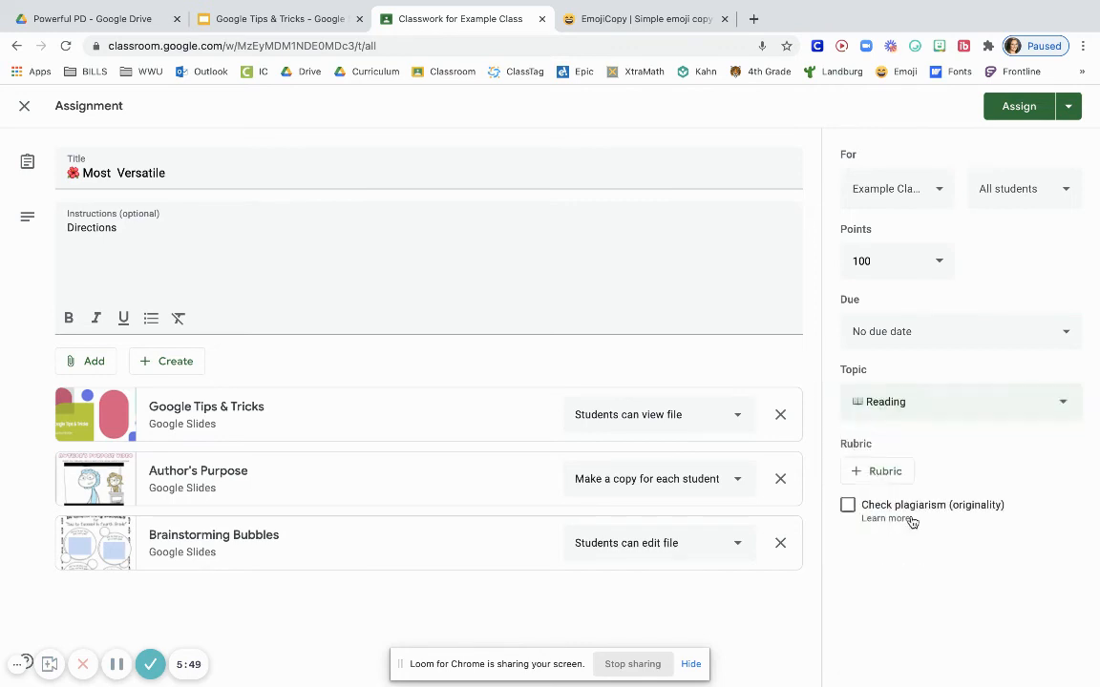
Set the assignment's due date to Apr 9, 2021 at 5:00 PM
{"action": "left_click", "coordinate": [902, 334]}
{"action": "left_click", "coordinate": [906, 387]}
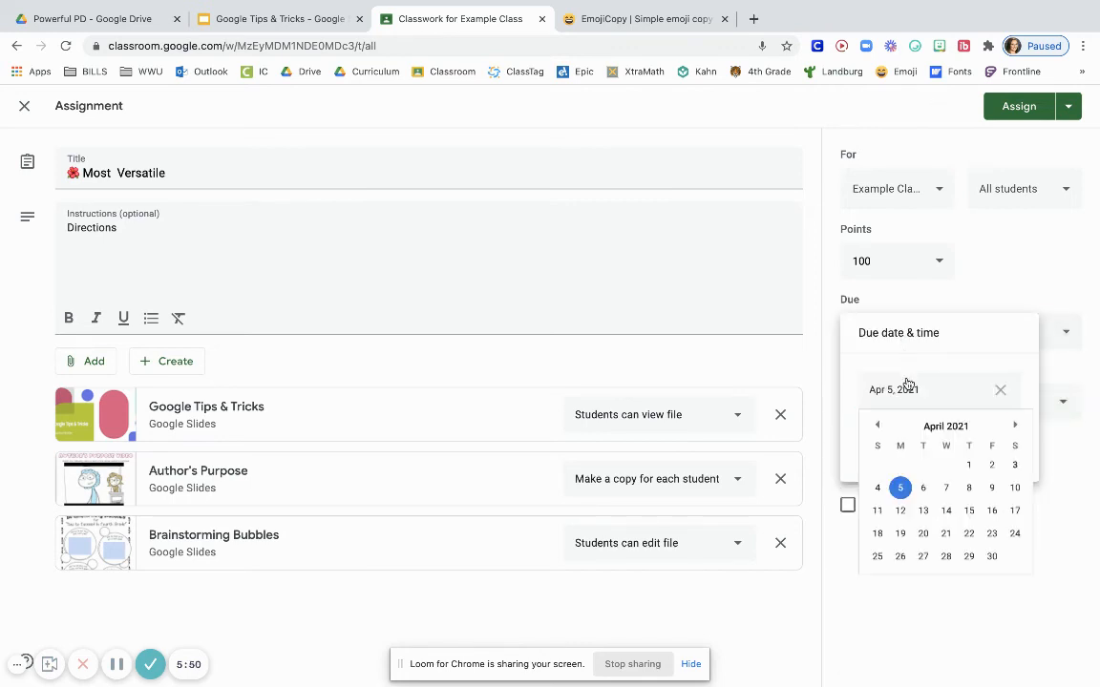
{"action": "left_click", "coordinate": [994, 490]}
{"action": "left_click", "coordinate": [936, 435]}
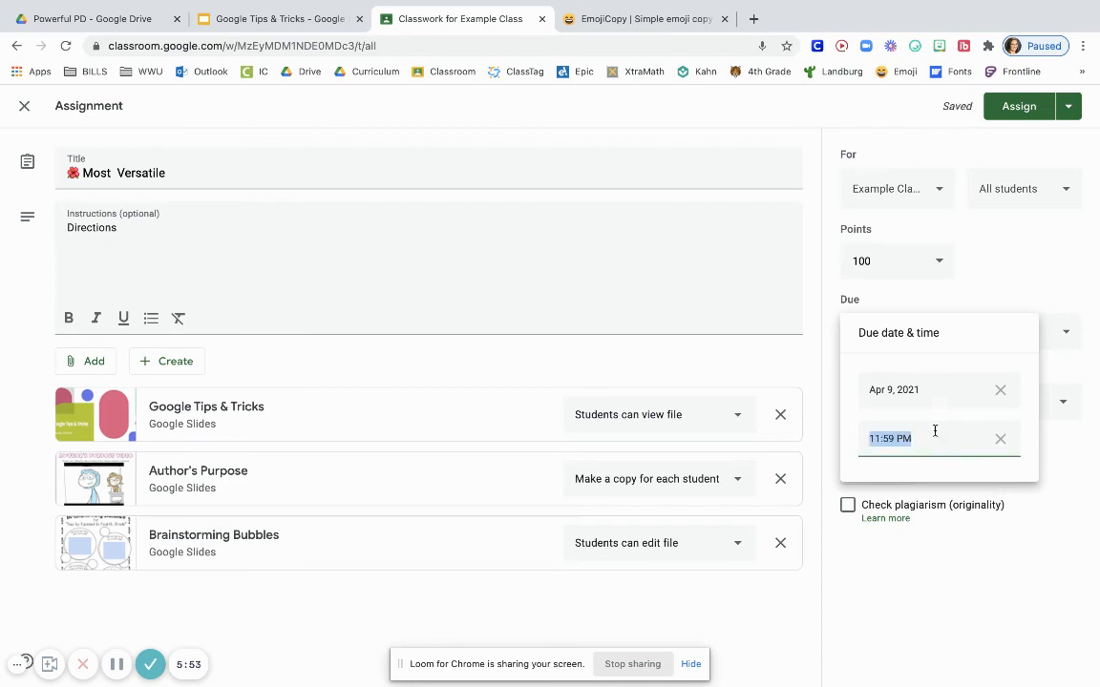
{"action": "type", "text": "5:00"}
{"action": "left_click", "coordinate": [993, 279]}
{"action": "left_click", "coordinate": [891, 262]}
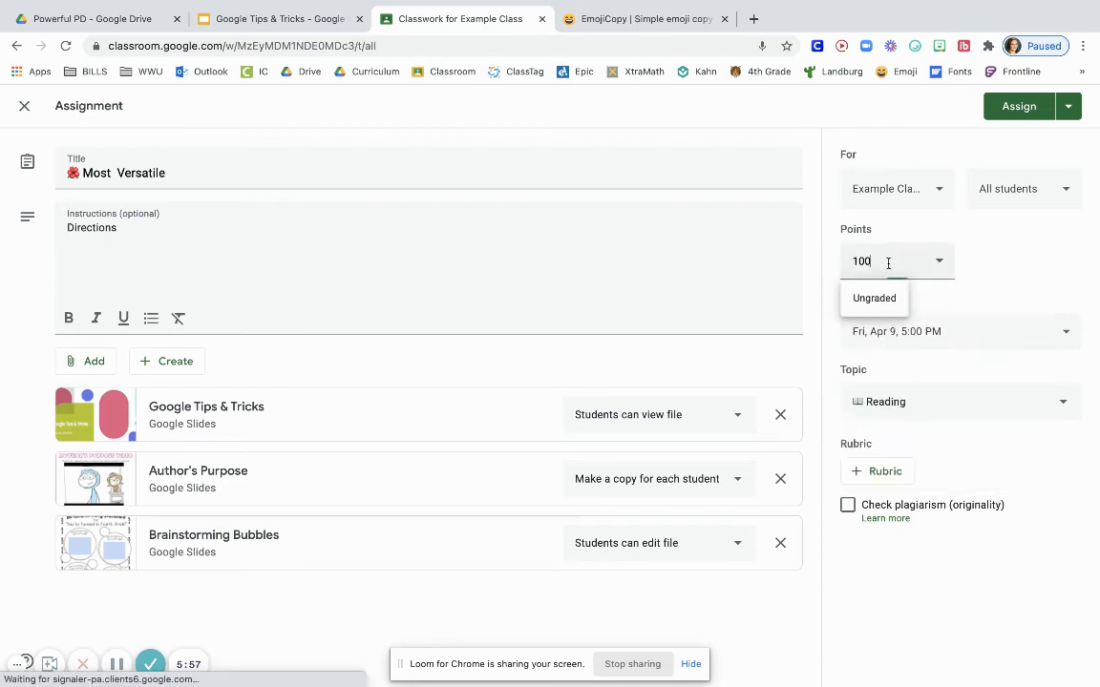
{"action": "left_click", "coordinate": [1014, 260]}
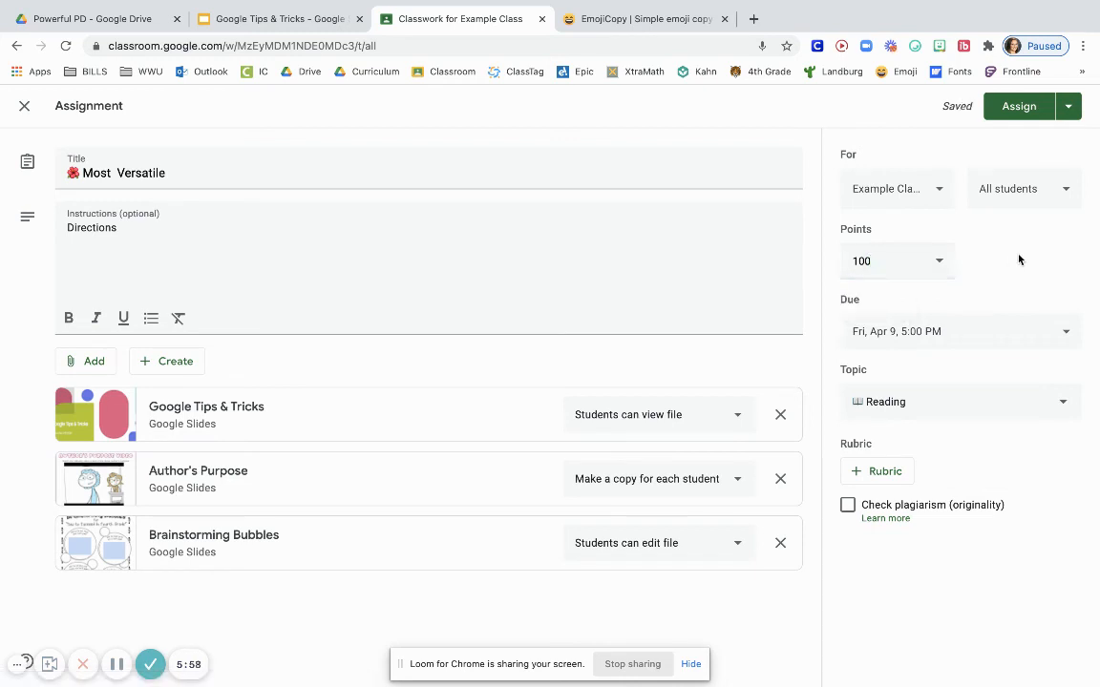
Exclude the second listed student from the assignment's recipients, keeping Example Class as the only class
{"action": "left_click", "coordinate": [1016, 191]}
{"action": "left_click", "coordinate": [914, 323]}
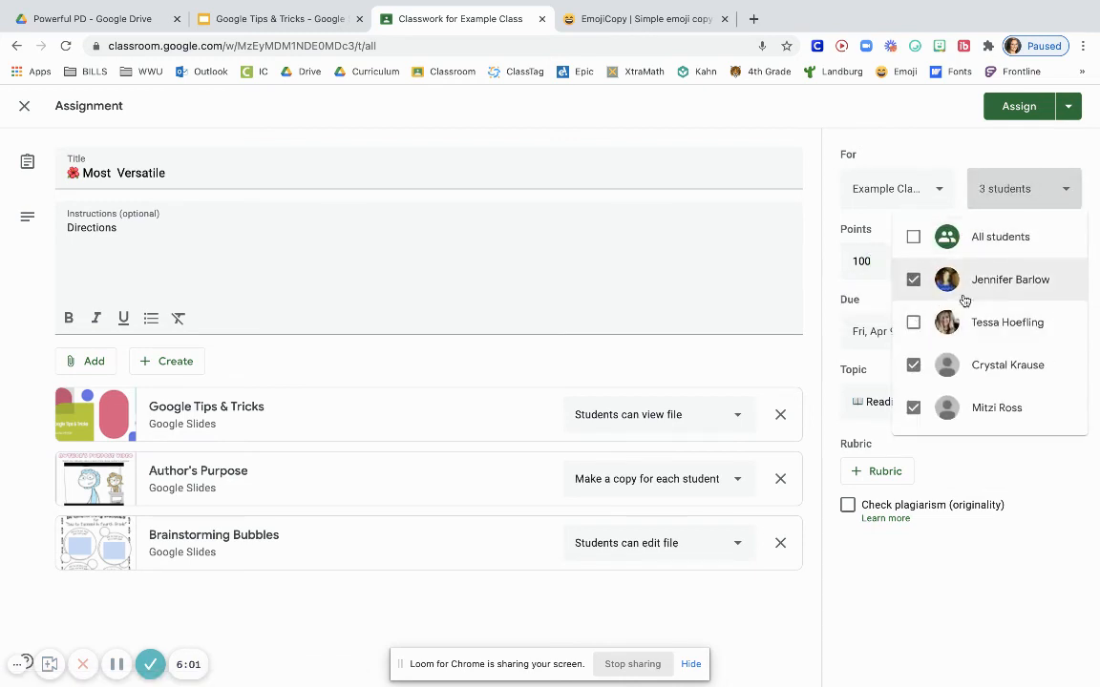
{"action": "left_click", "coordinate": [972, 144]}
{"action": "left_click", "coordinate": [907, 202]}
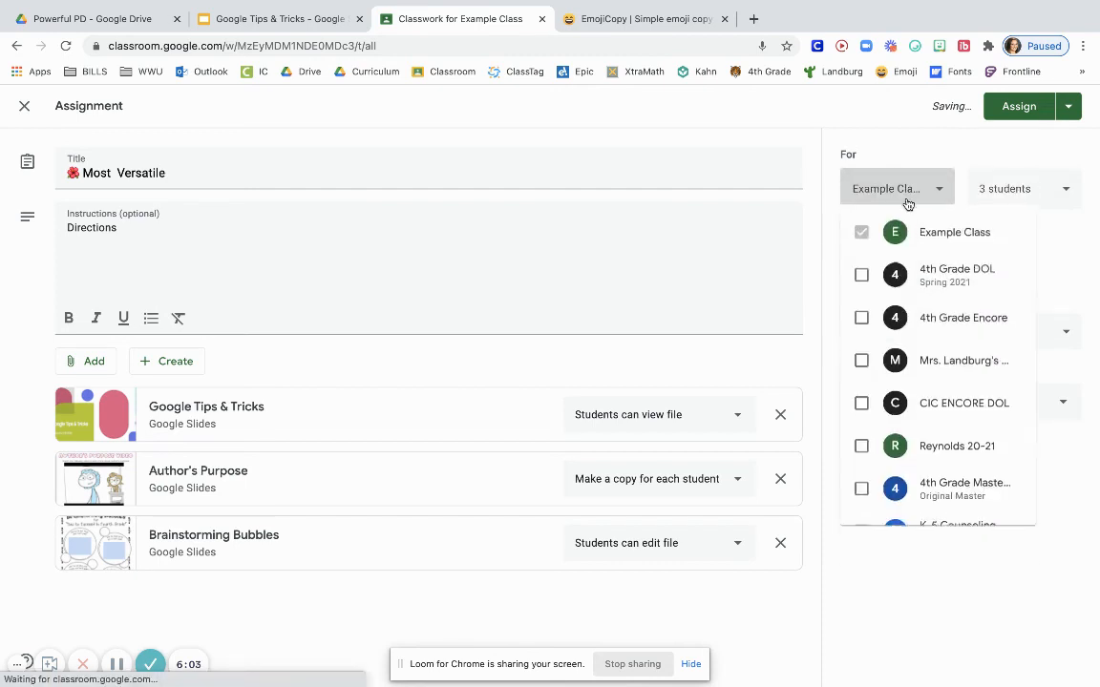
{"action": "left_click", "coordinate": [889, 145]}
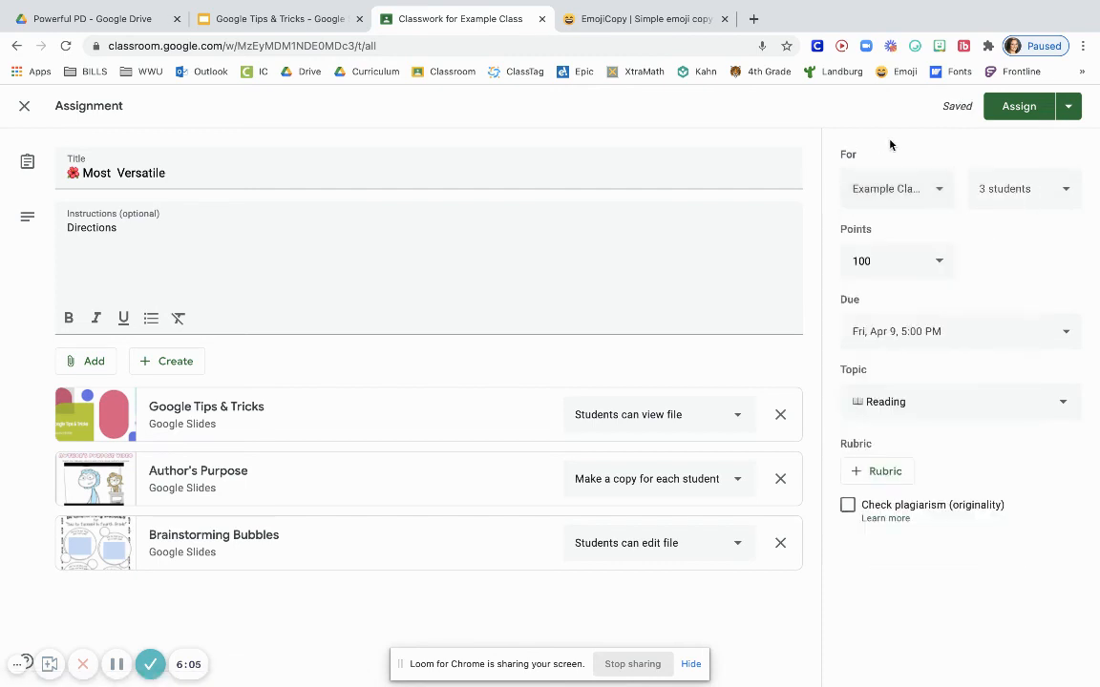
Assign the Most Versatile assignment immediately and close the EmojiCopy page
{"action": "left_click", "coordinate": [1069, 105]}
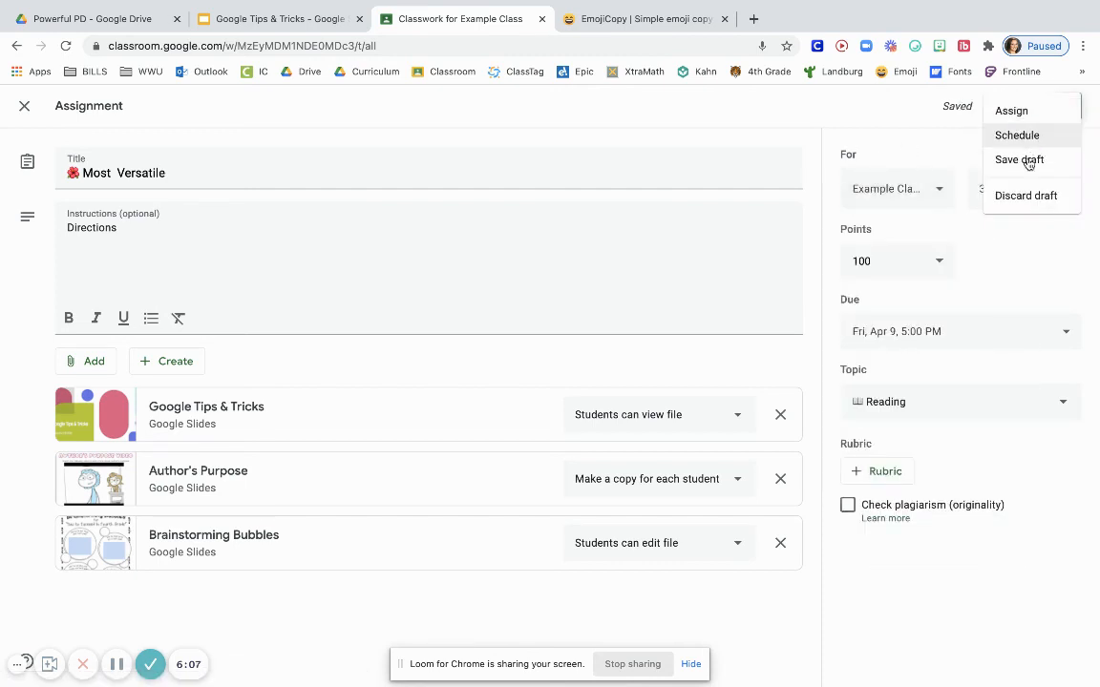
{"action": "left_click", "coordinate": [951, 160]}
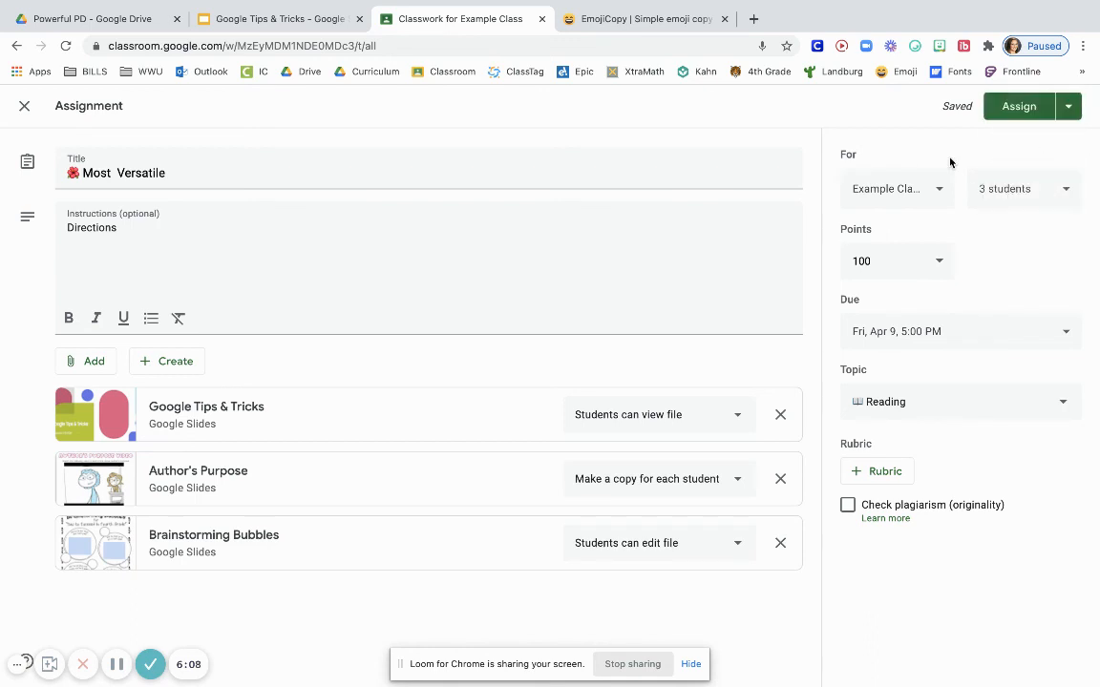
{"action": "left_click", "coordinate": [1019, 105]}
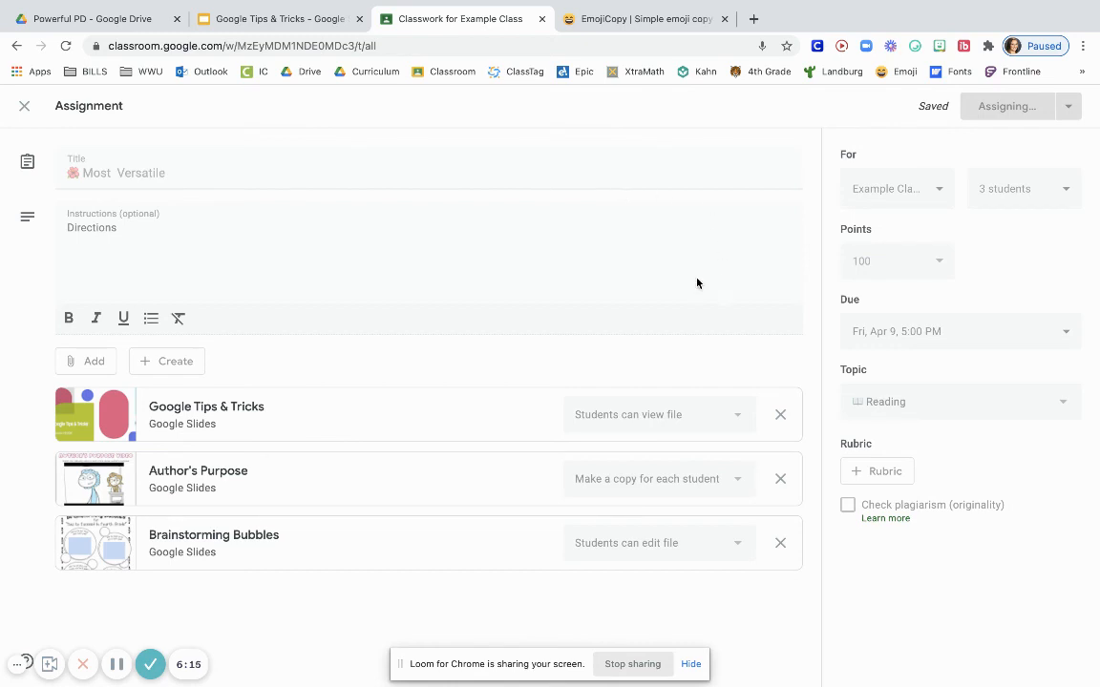
{"action": "left_click", "coordinate": [724, 20]}
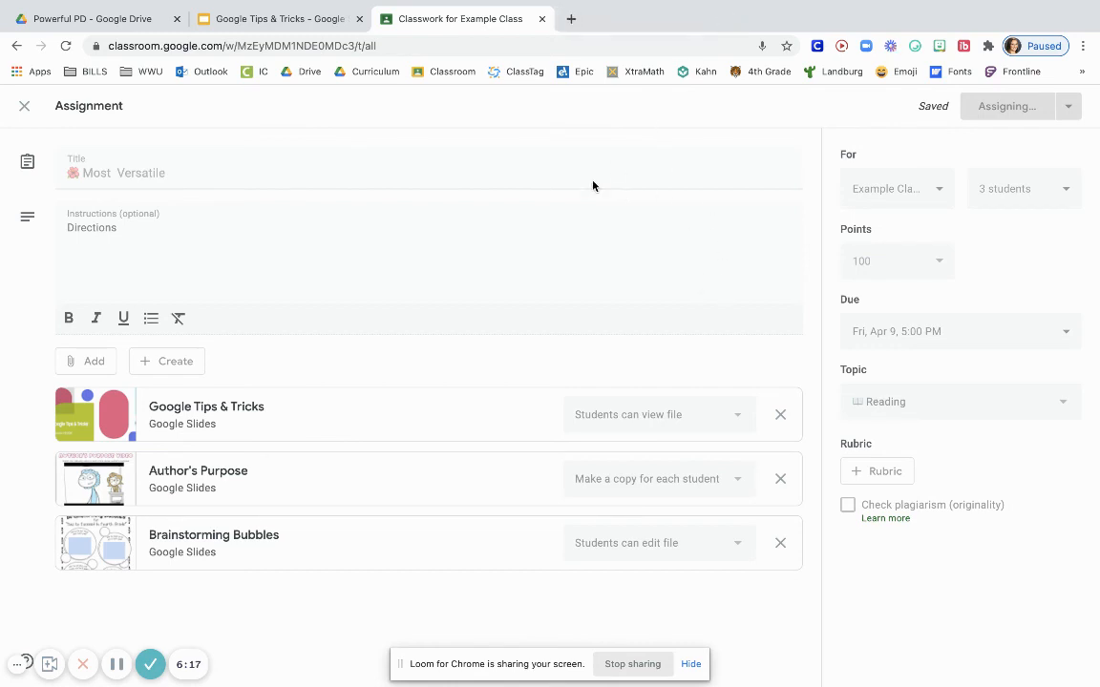
Find the posted Most Versatile assignment under the Reading topic and open its student work overview
{"action": "scroll", "coordinate": [569, 264], "scroll_direction": "down", "scroll_amount": 3}
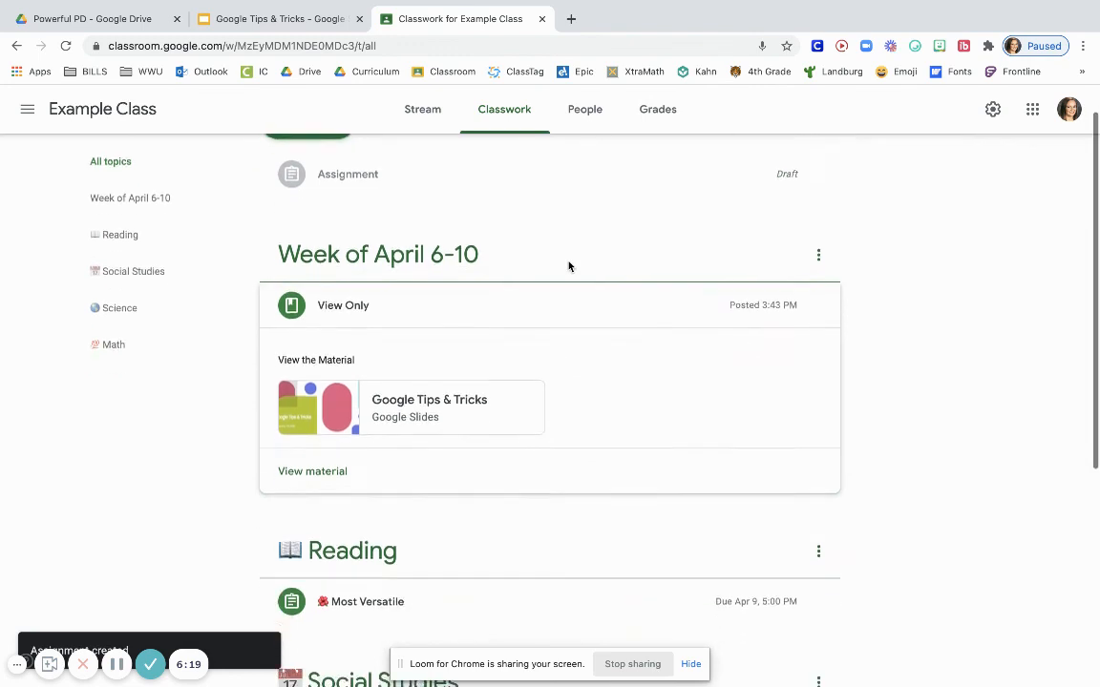
{"action": "left_click", "coordinate": [559, 212]}
{"action": "scroll", "coordinate": [565, 334], "scroll_direction": "down", "scroll_amount": 1}
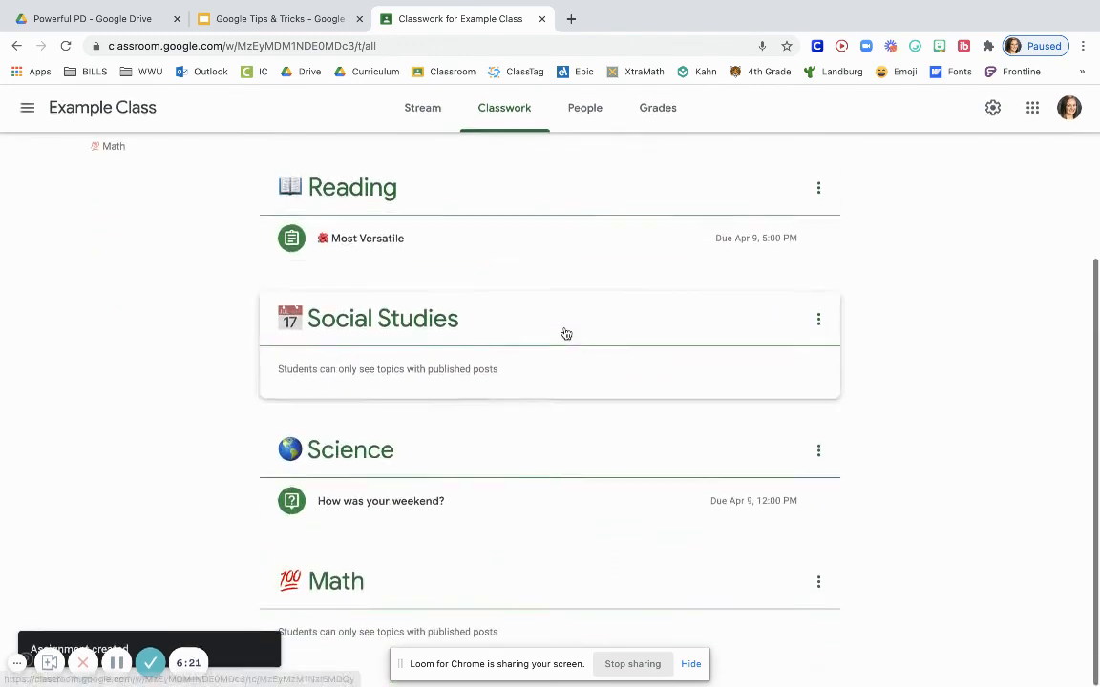
{"action": "left_click", "coordinate": [525, 256]}
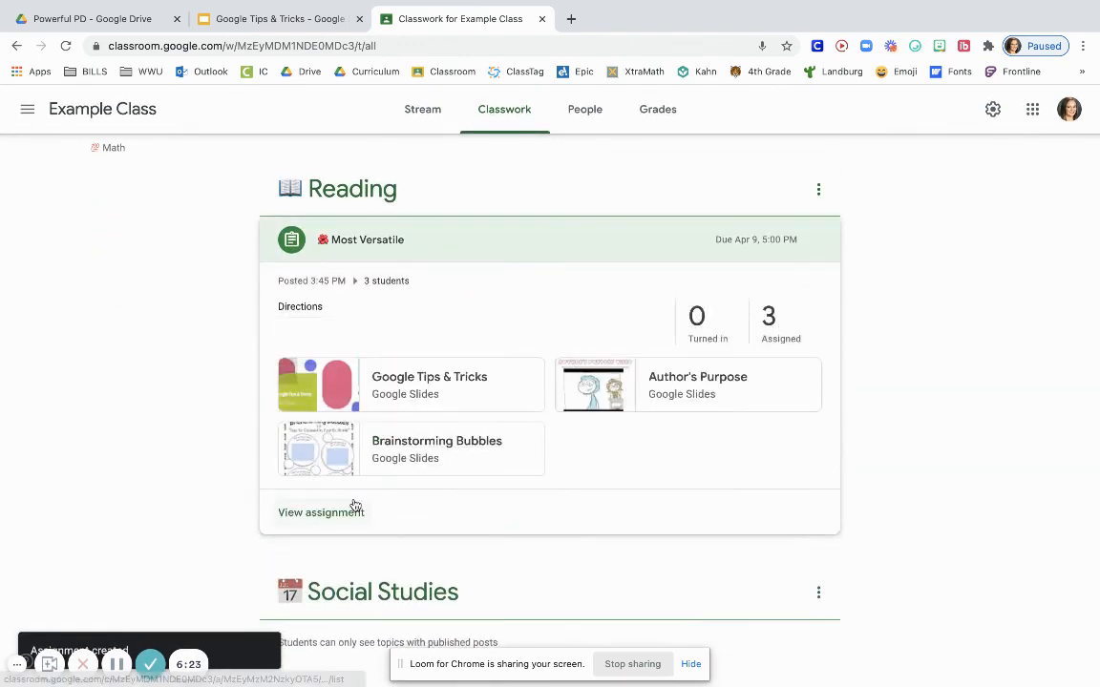
{"action": "left_click", "coordinate": [320, 515]}
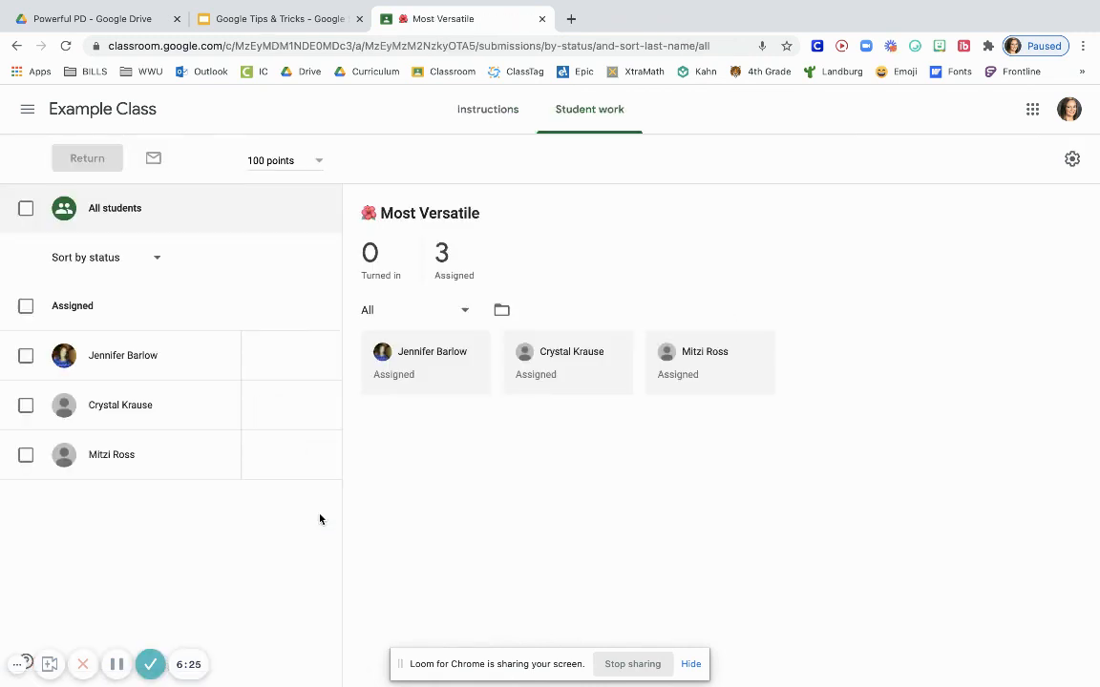
View the Most Versatile assignment's instructions, then briefly open and close its attached Author's Purpose slides
{"action": "left_click", "coordinate": [475, 123]}
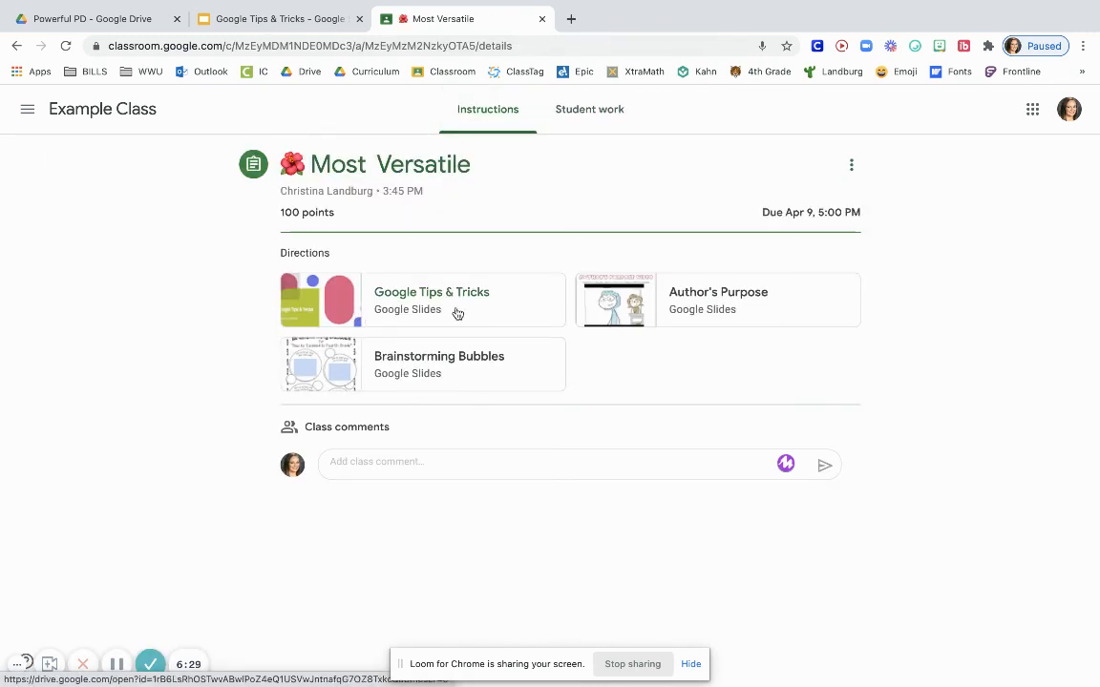
{"action": "left_click", "coordinate": [734, 299]}
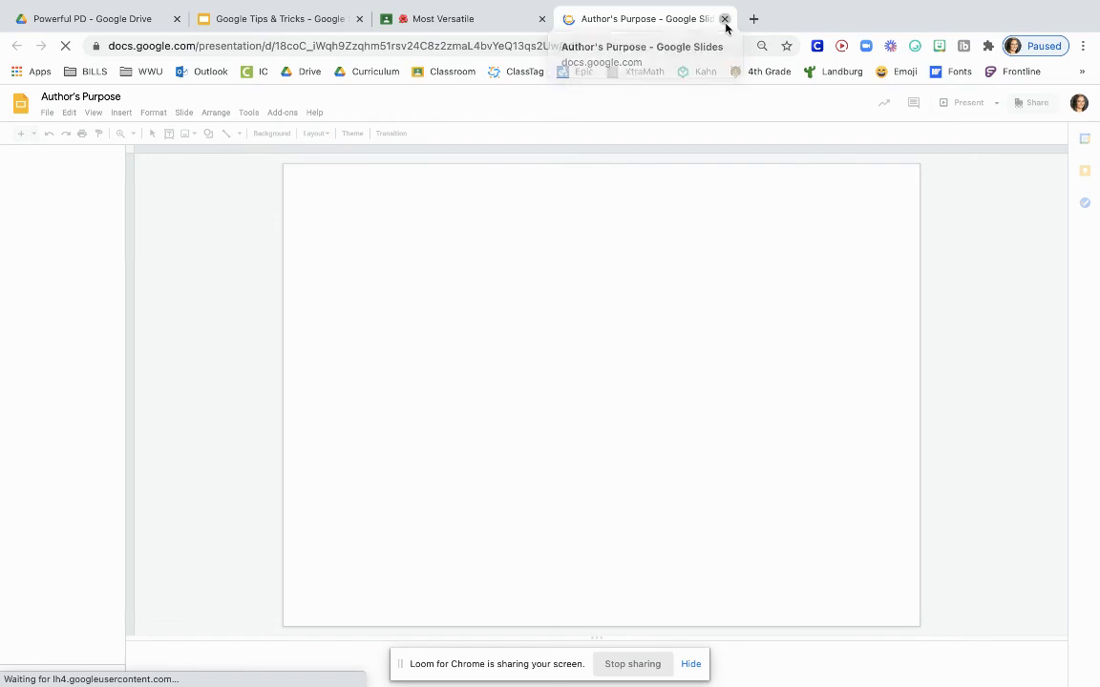
{"action": "left_click", "coordinate": [725, 20]}
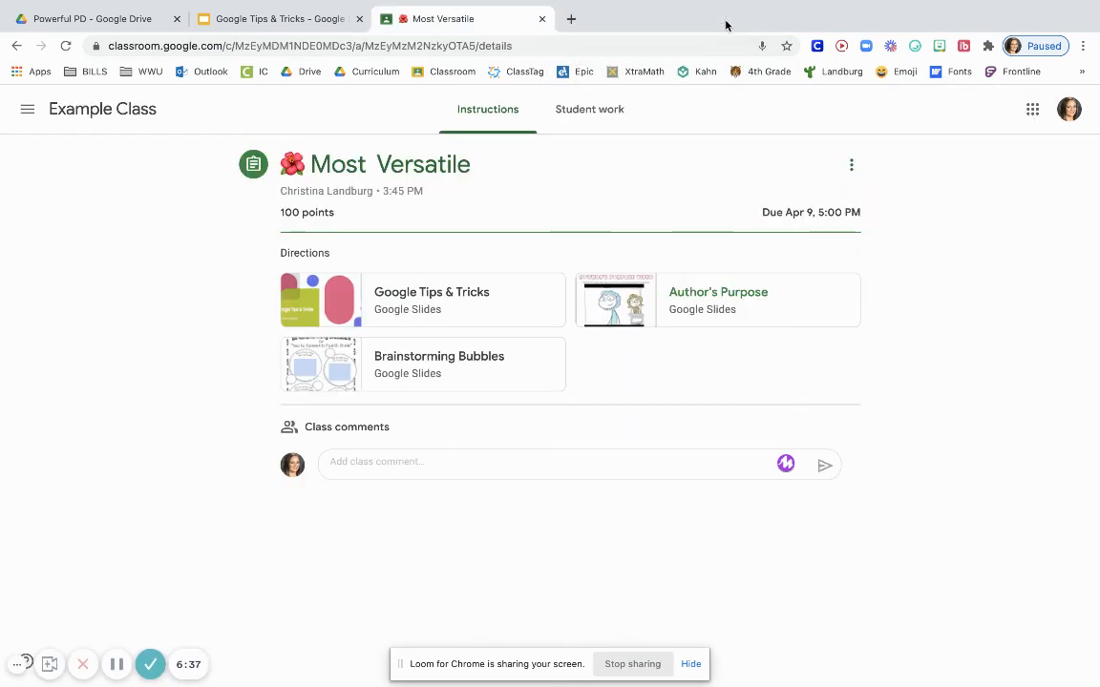